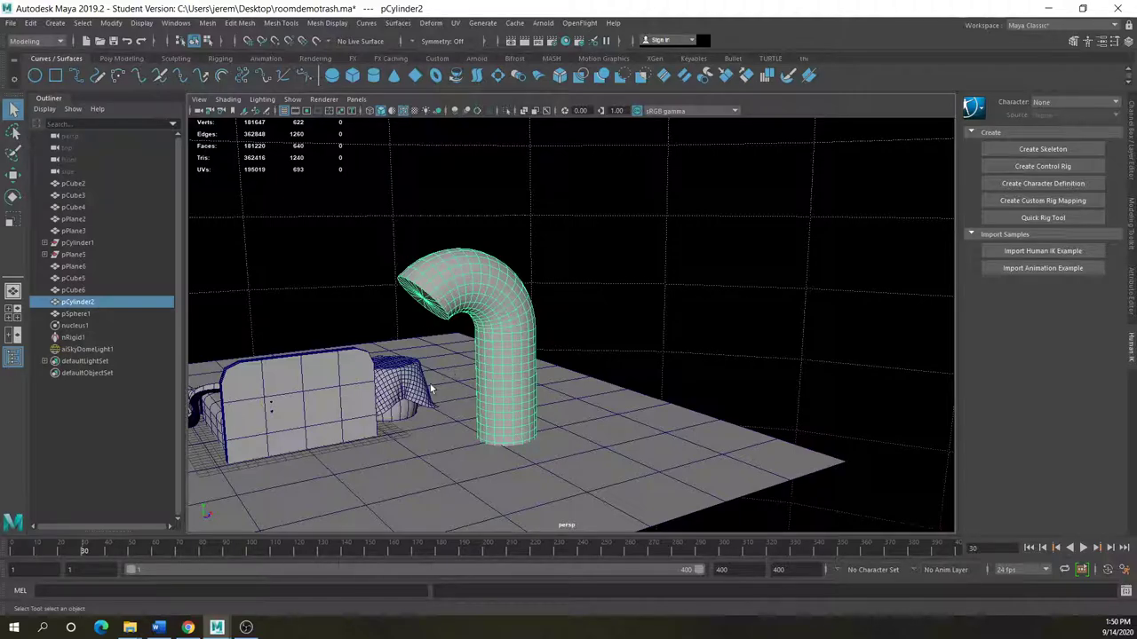
pyautogui.keyDown('alt'); pyautogui.moveTo(432, 388); pyautogui.dragTo(503, 393); pyautogui.keyUp('alt')
pyautogui.scroll(3, 429, 379)
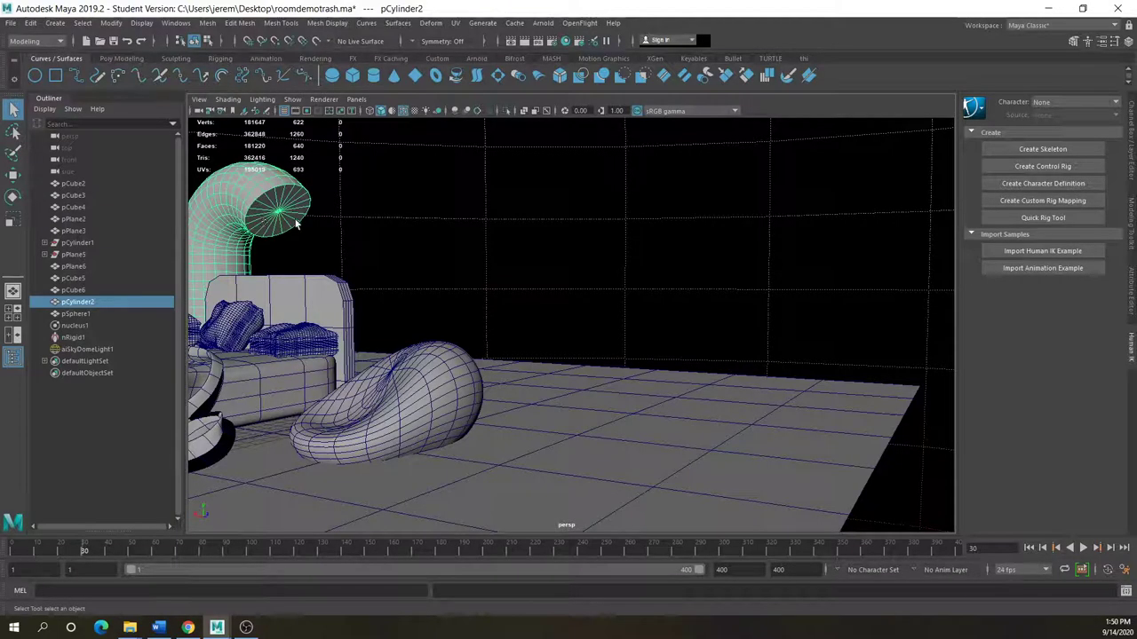
pyautogui.keyDown('alt'); pyautogui.moveTo(305, 221); pyautogui.dragTo(430, 279); pyautogui.keyUp('alt')
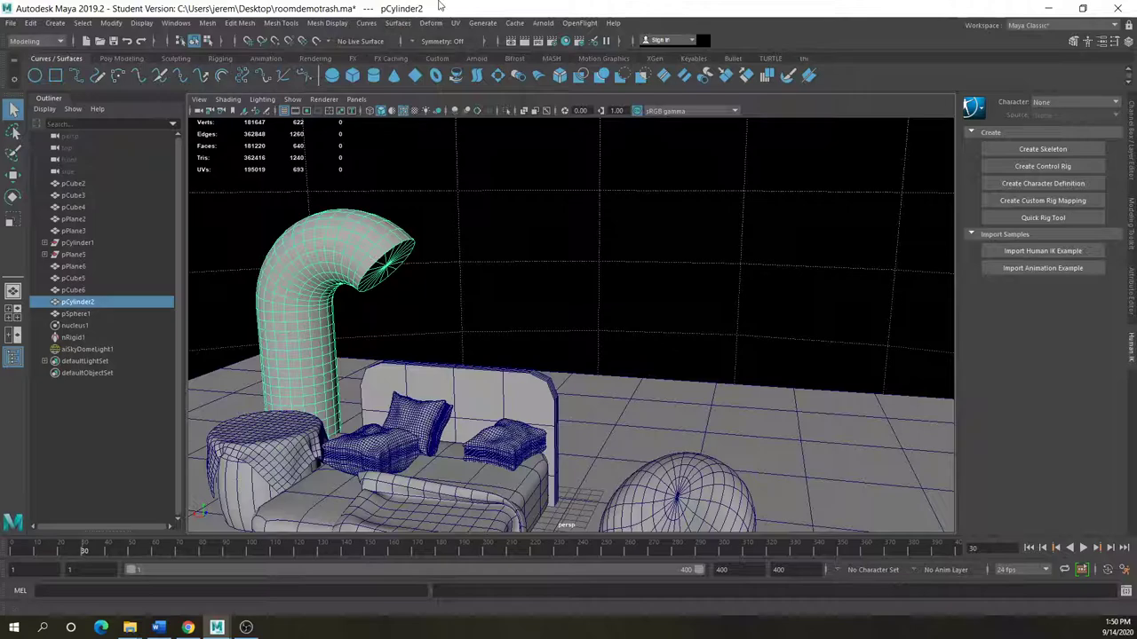
pyautogui.click(430, 24)
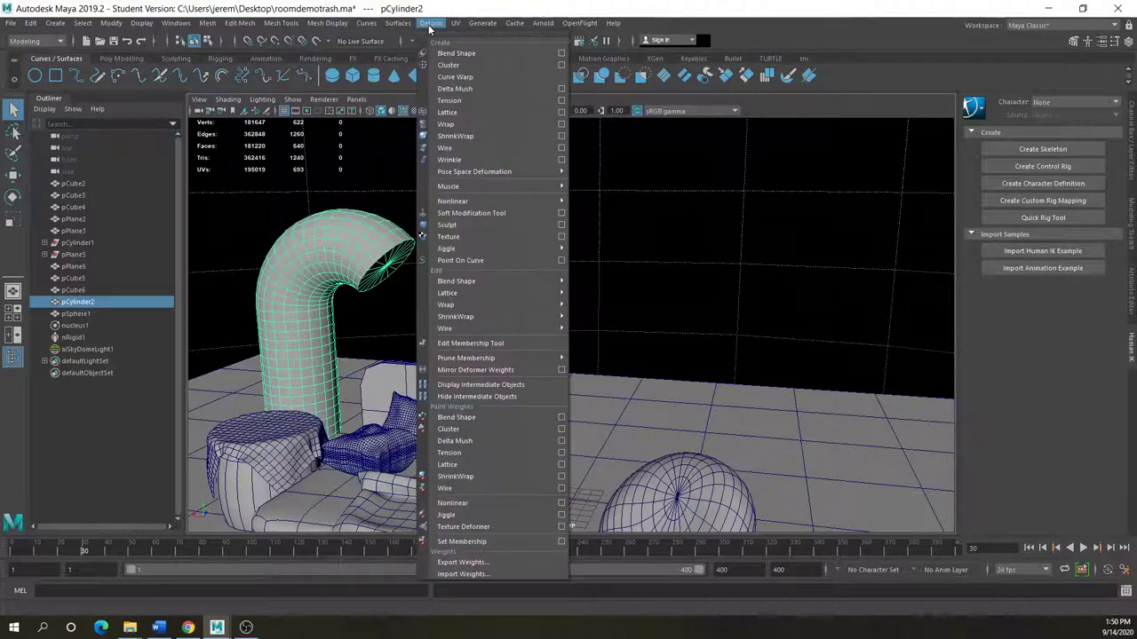
pyautogui.moveTo(533, 201)
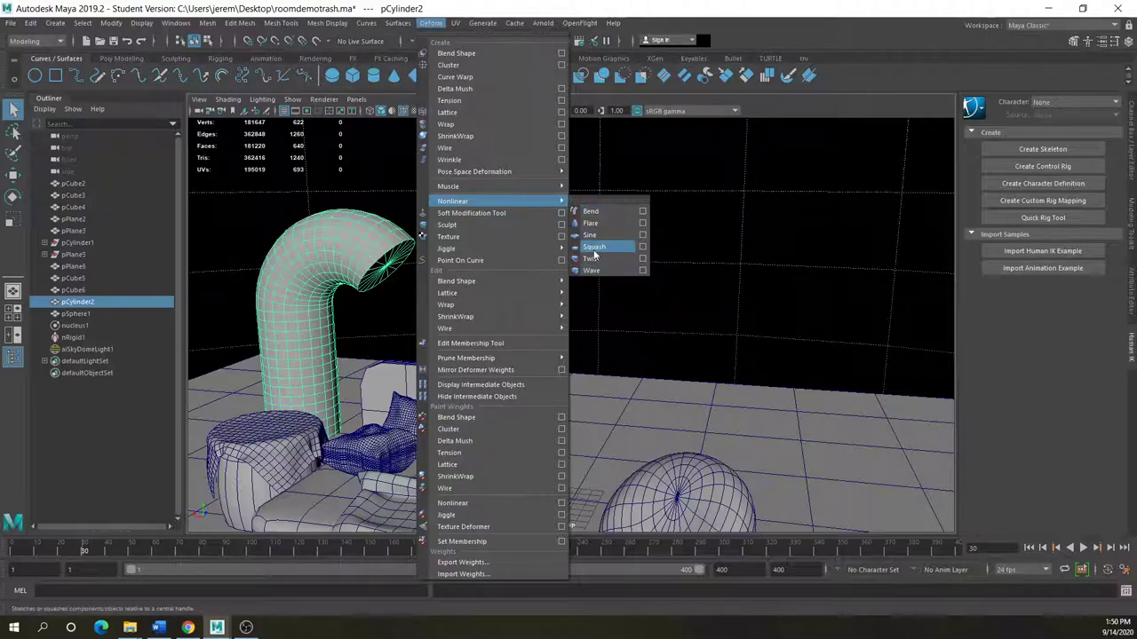
pyautogui.click(587, 176)
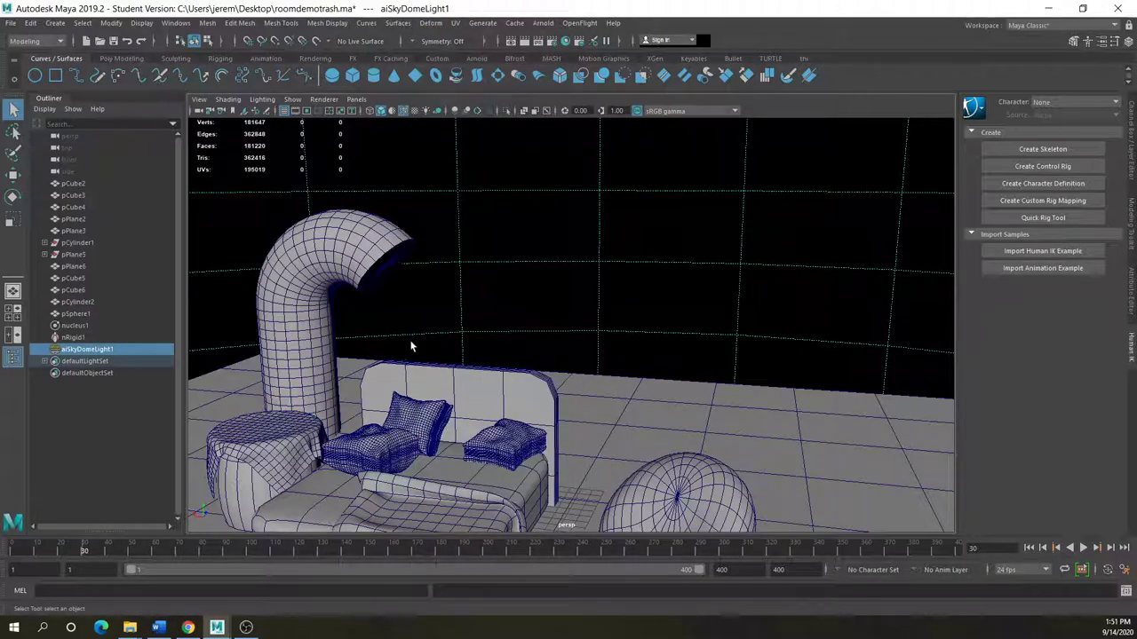
pyautogui.keyDown('alt'); pyautogui.moveTo(411, 343); pyautogui.dragTo(409, 288); pyautogui.keyUp('alt')
# Start a new empty scene, discarding the unsaved changes to the room scene
pyautogui.click(10, 23)
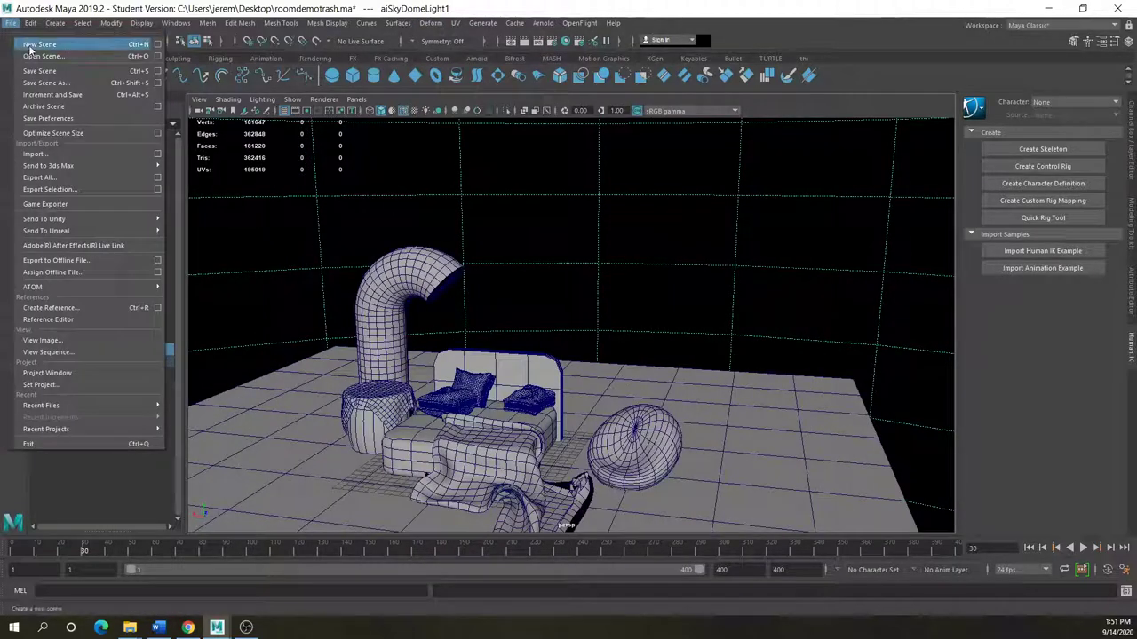
pyautogui.click(30, 46)
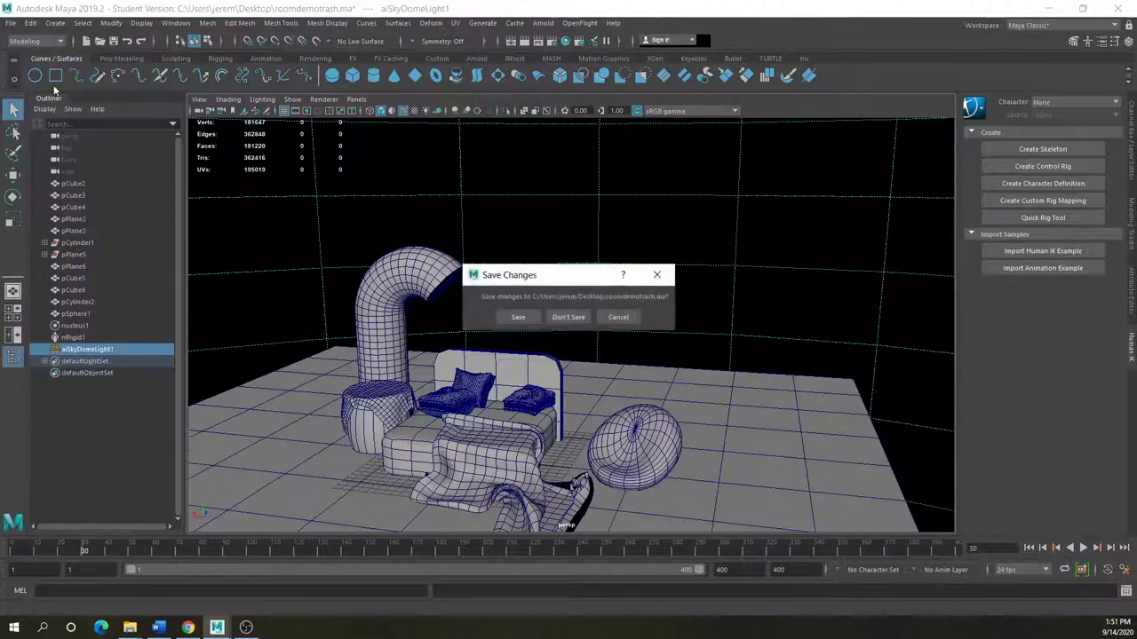
pyautogui.click(573, 316)
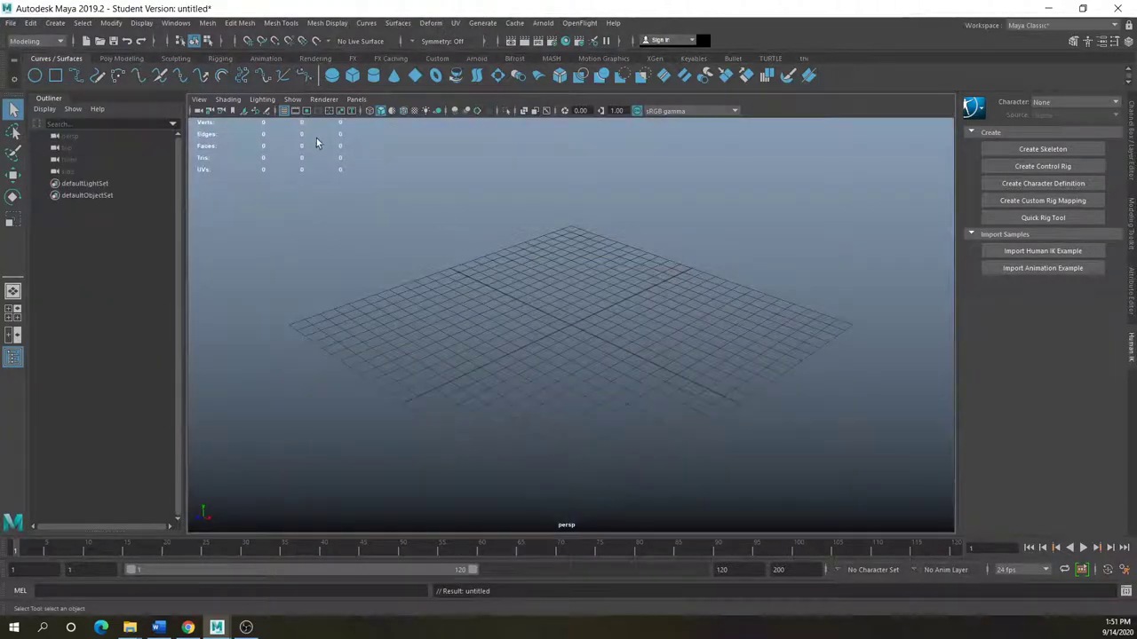
# Create a polygon cylinder and set its Subdivisions Height to 20
pyautogui.click(117, 59)
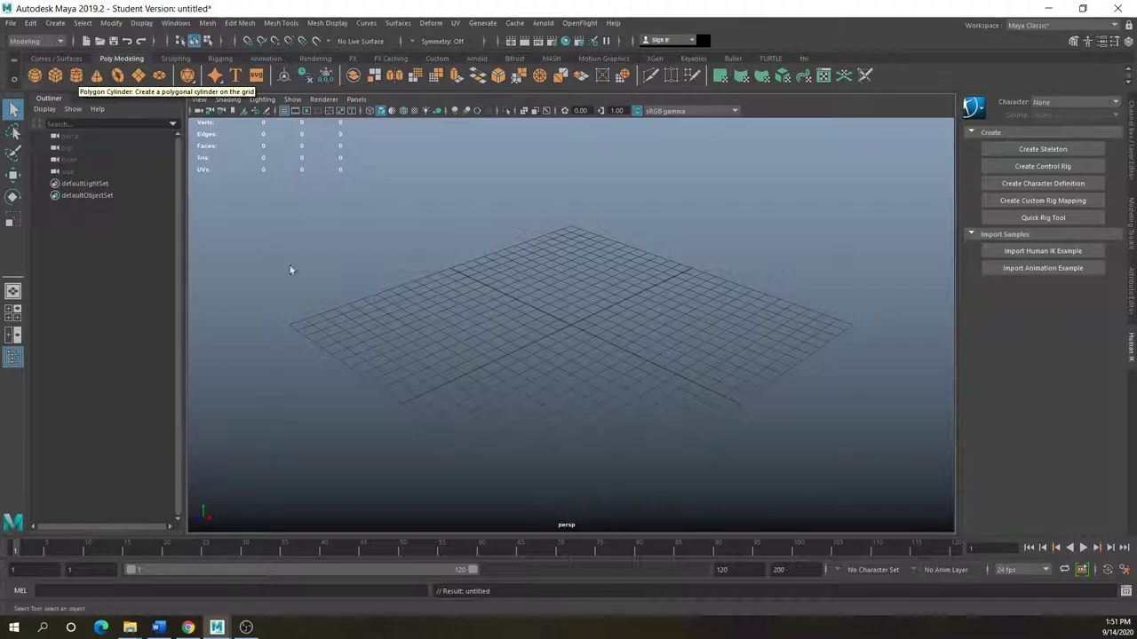
pyautogui.click(76, 74)
pyautogui.scroll(5, 597, 333)
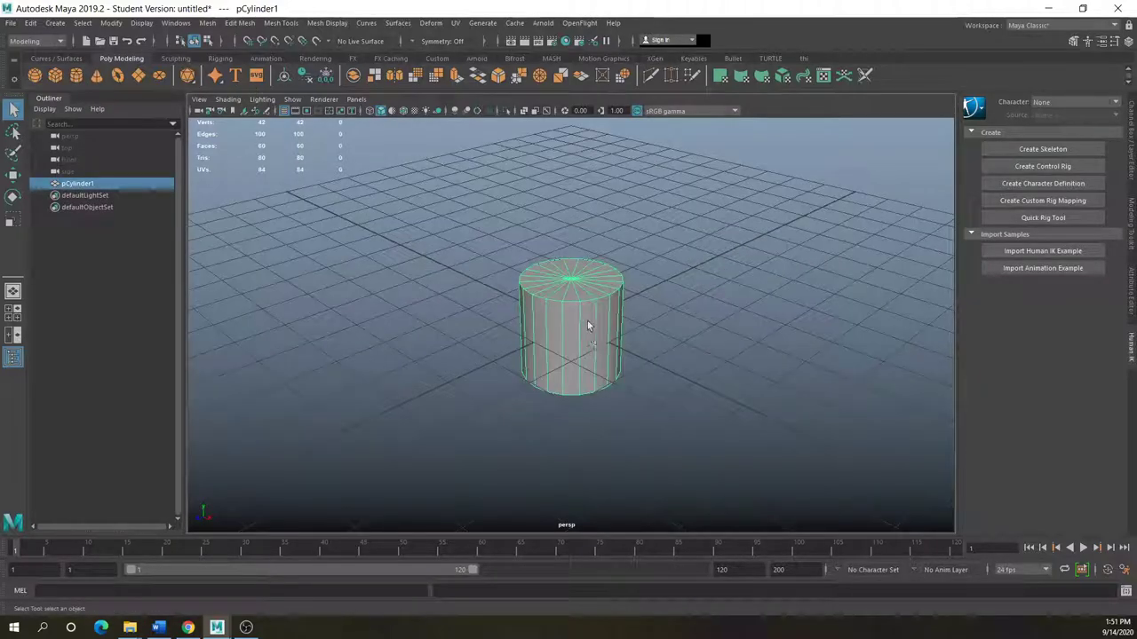
pyautogui.click(1131, 146)
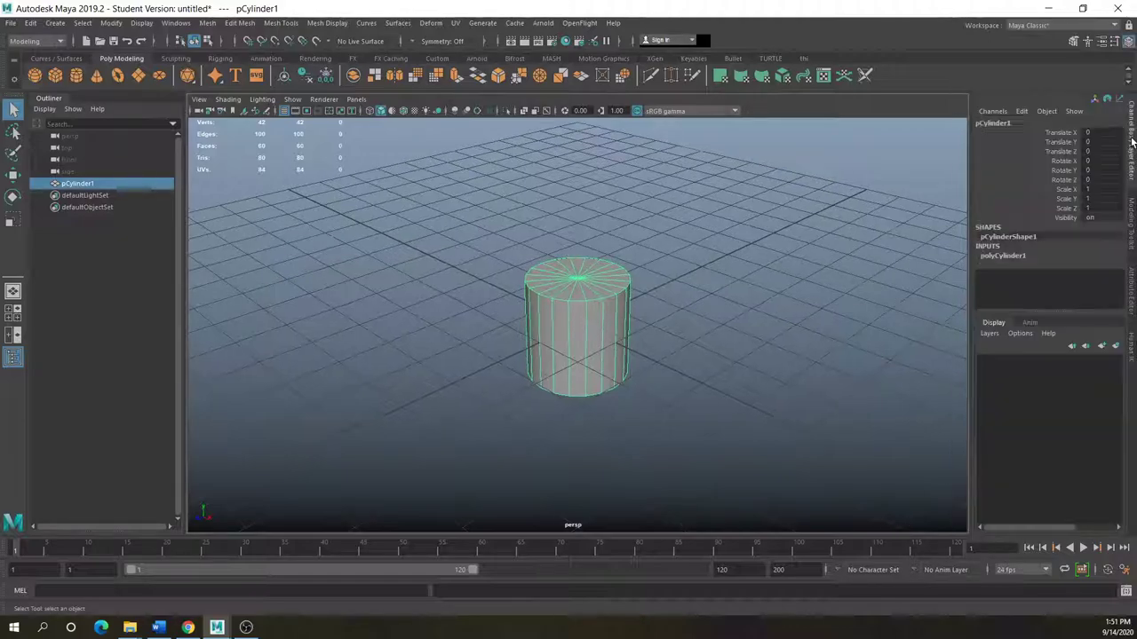
pyautogui.click(995, 257)
pyautogui.click(1086, 293)
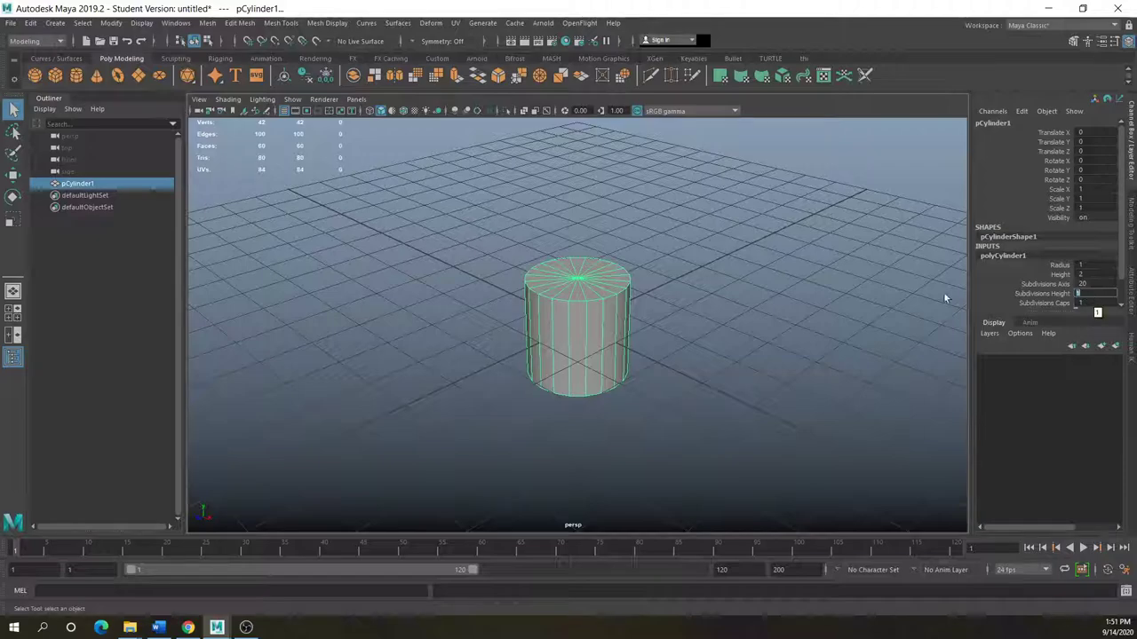
pyautogui.press('Return')
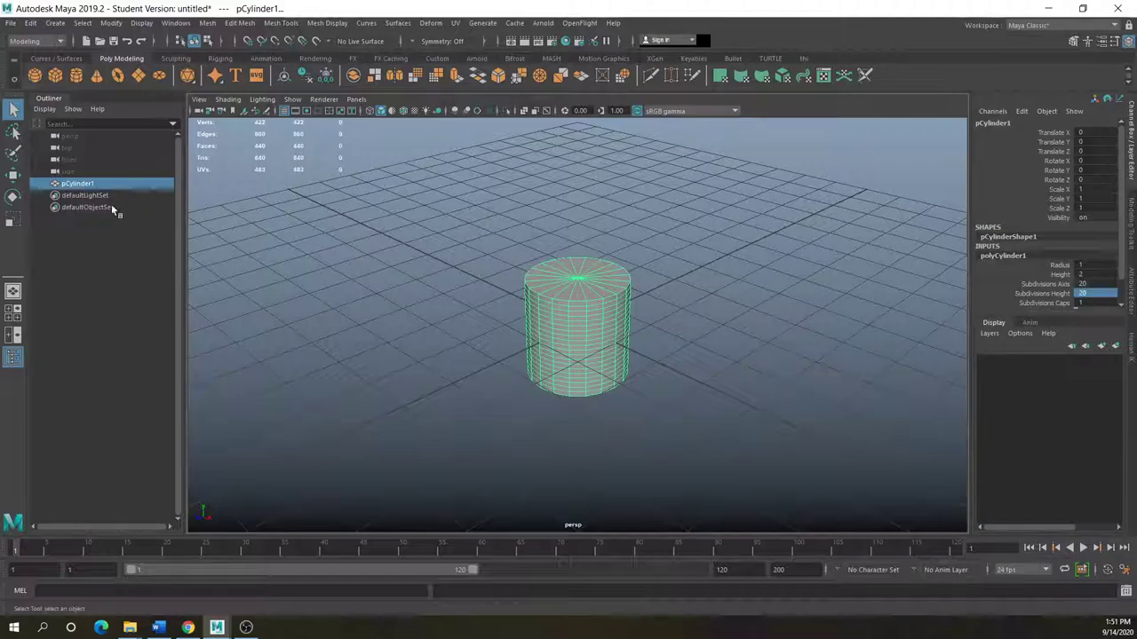
# Stretch the cylinder vertically to a Scale Y of about 2.901 and raise it to a Translate Y of about 3.146
pyautogui.click(12, 219)
pyautogui.moveTo(579, 306); pyautogui.dragTo(578, 254)
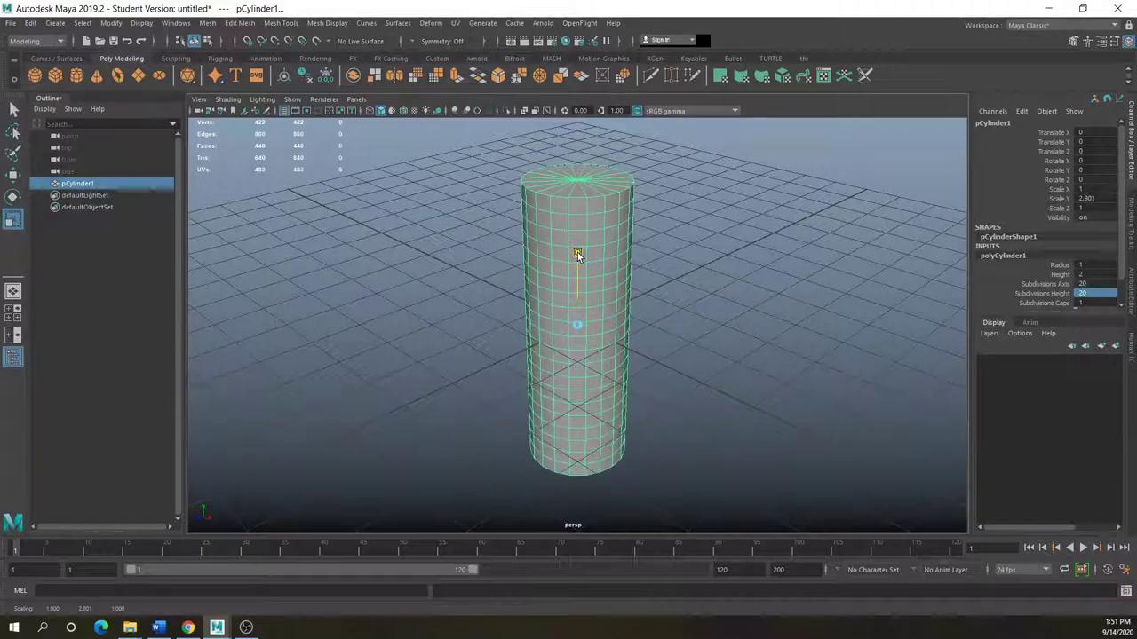
pyautogui.click(13, 175)
pyautogui.moveTo(578, 299); pyautogui.dragTo(559, 150)
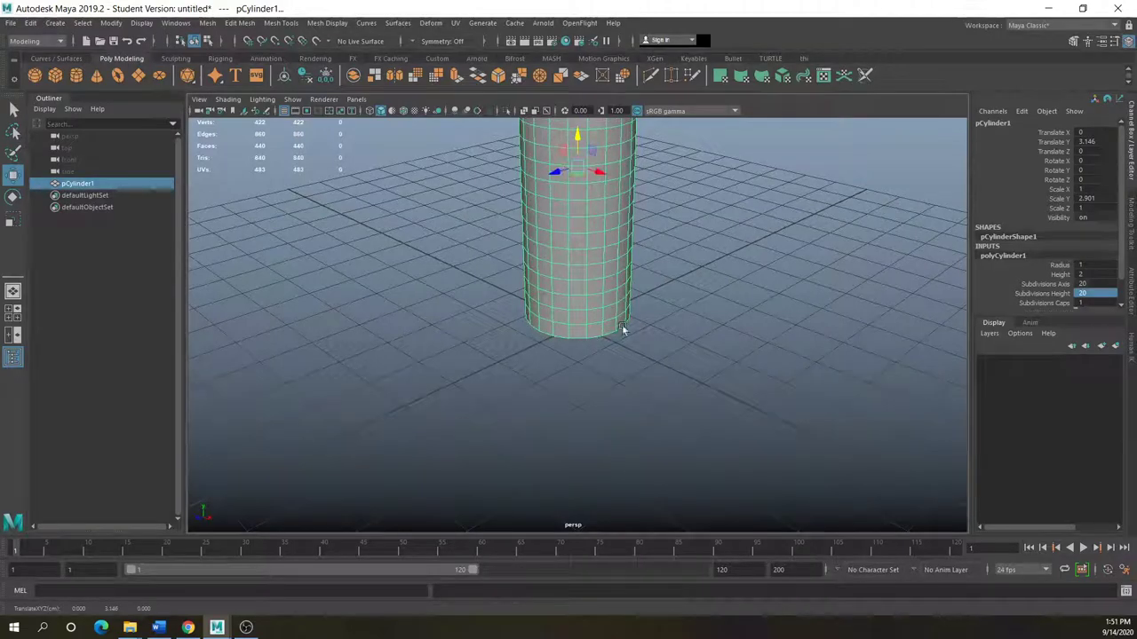
# Add a nonlinear Bend deformer to the cylinder with low bound -1, high bound 1 and curvature 0
pyautogui.scroll(-5, 620, 322)
pyautogui.keyDown('alt'); pyautogui.moveTo(615, 322); pyautogui.dragTo(533, 401); pyautogui.keyUp('alt')
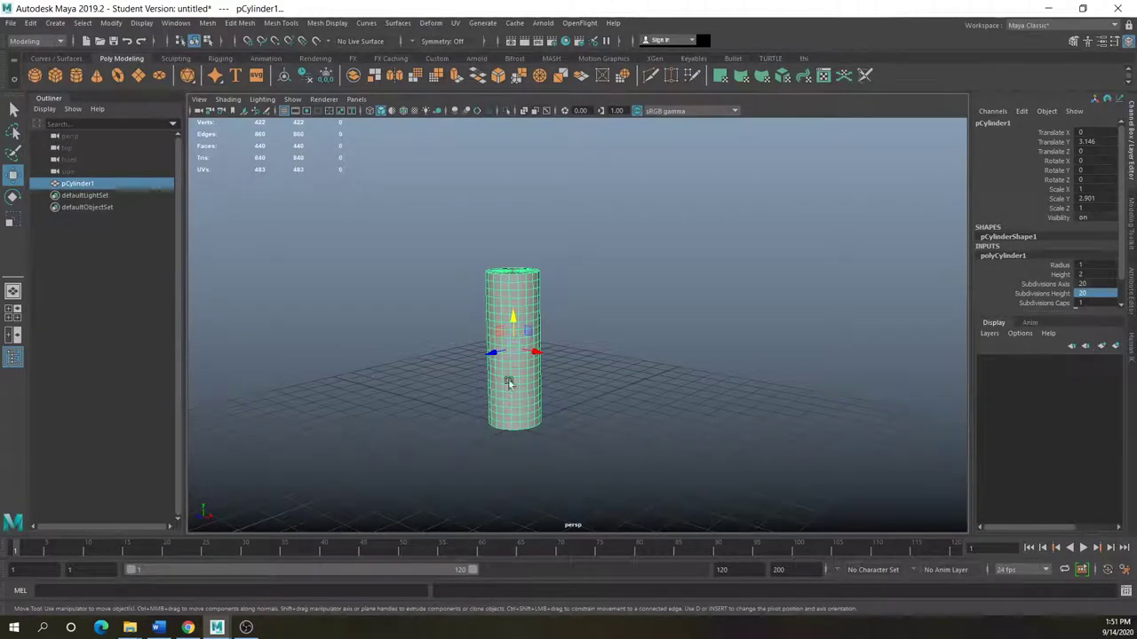
pyautogui.click(432, 23)
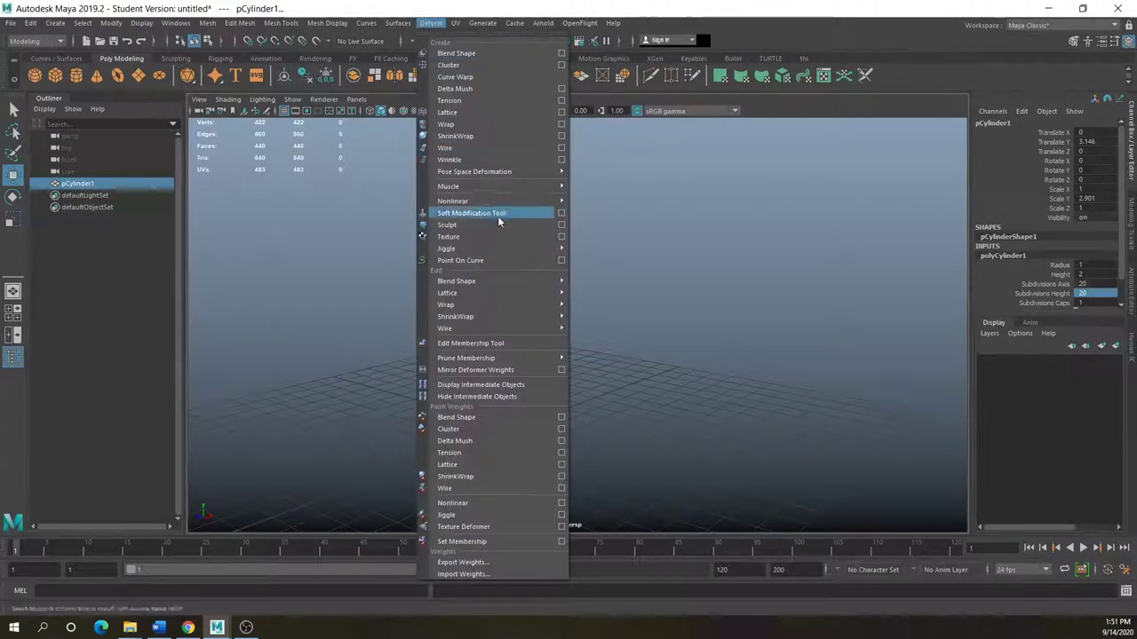
pyautogui.moveTo(511, 202)
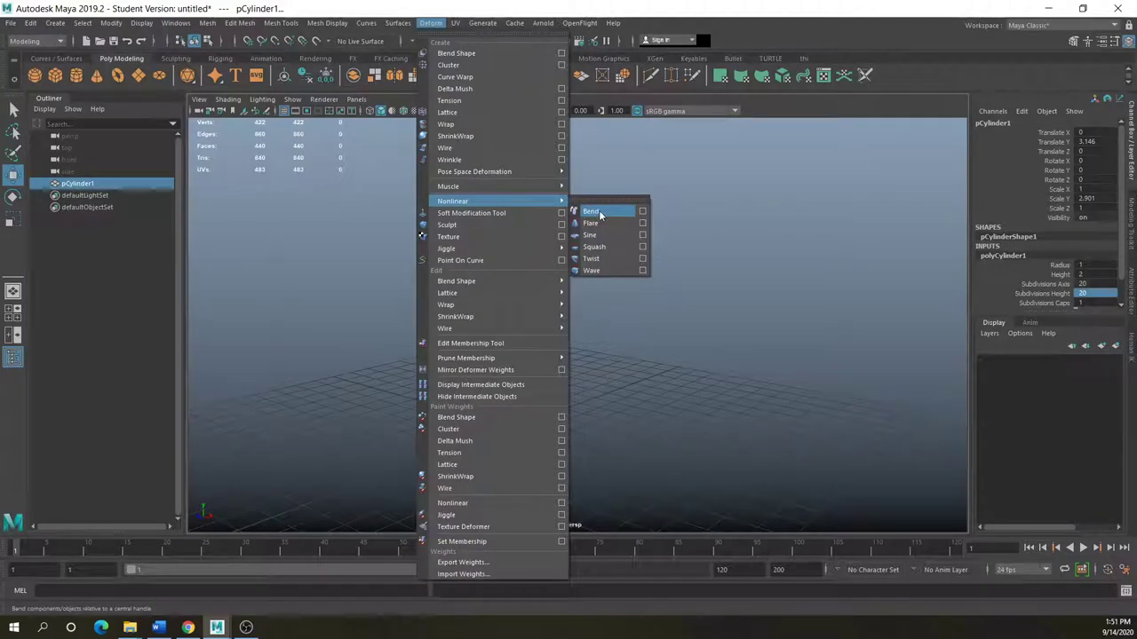
pyautogui.click(641, 211)
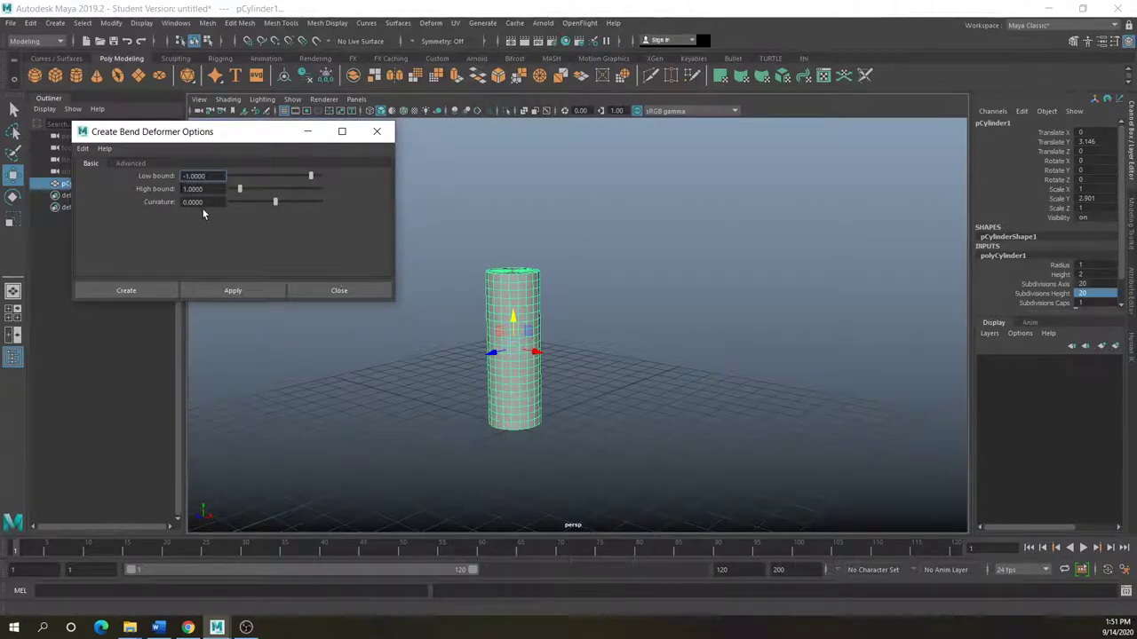
pyautogui.click(233, 291)
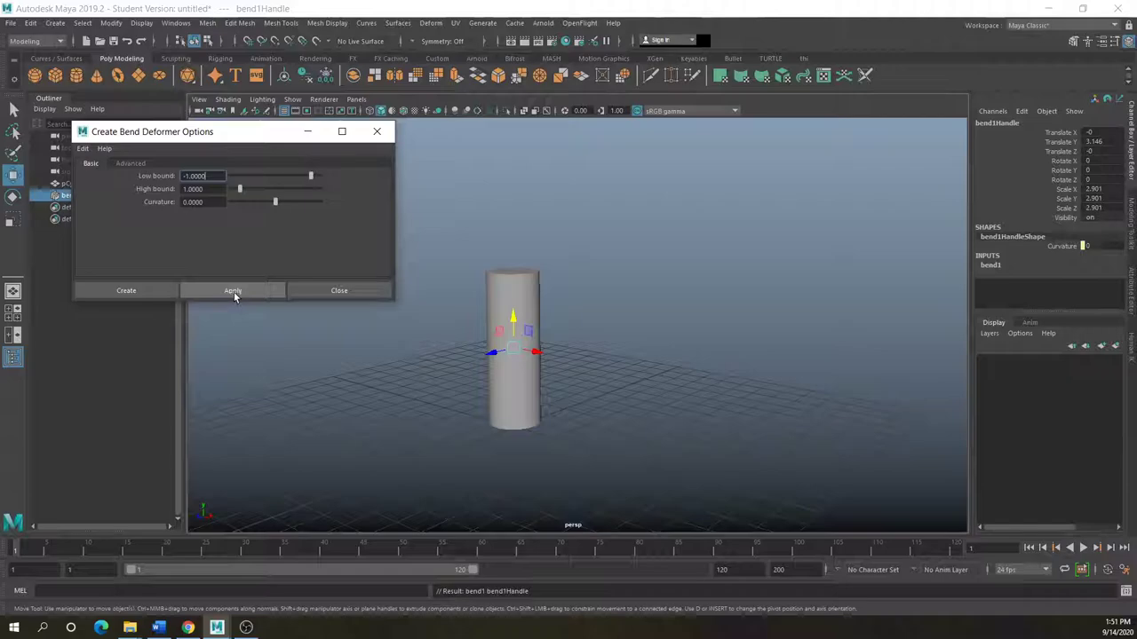
pyautogui.click(377, 132)
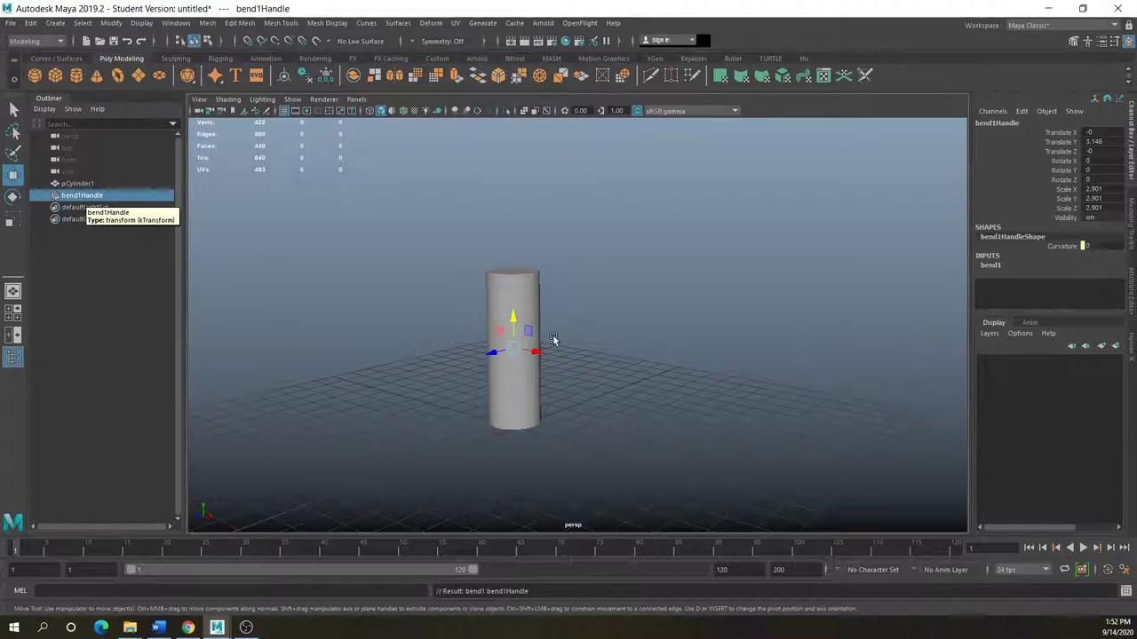
# Inspect the bend handle inside the cylinder in wireframe display, and return to shaded display
pyautogui.scroll(5, 501, 346)
pyautogui.scroll(-3, 495, 355)
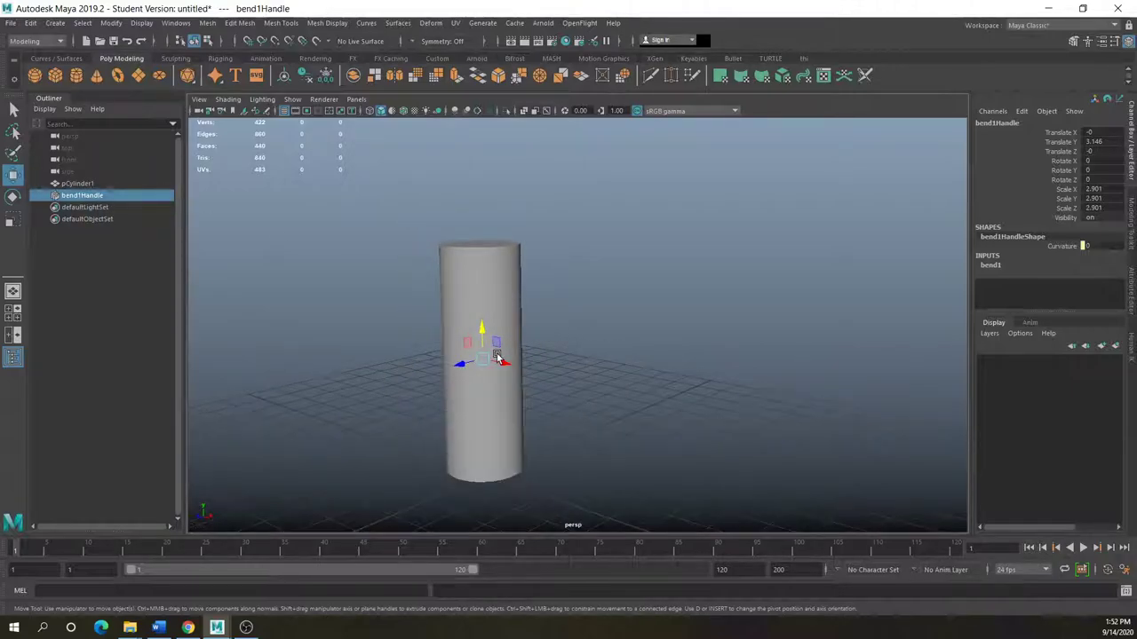
pyautogui.press('4')
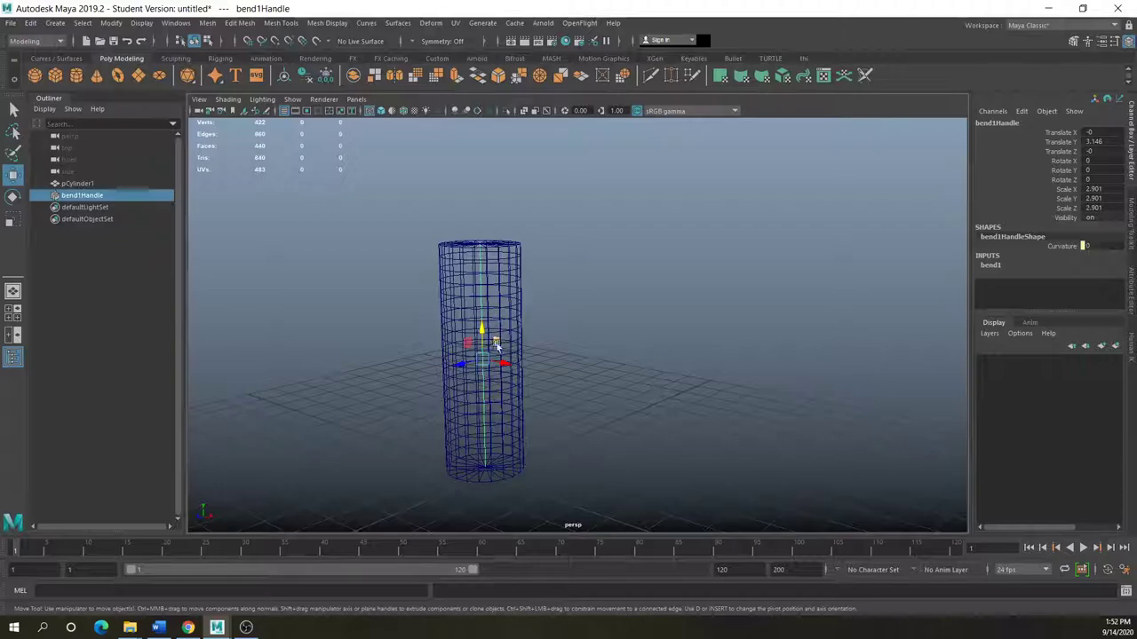
pyautogui.press('5')
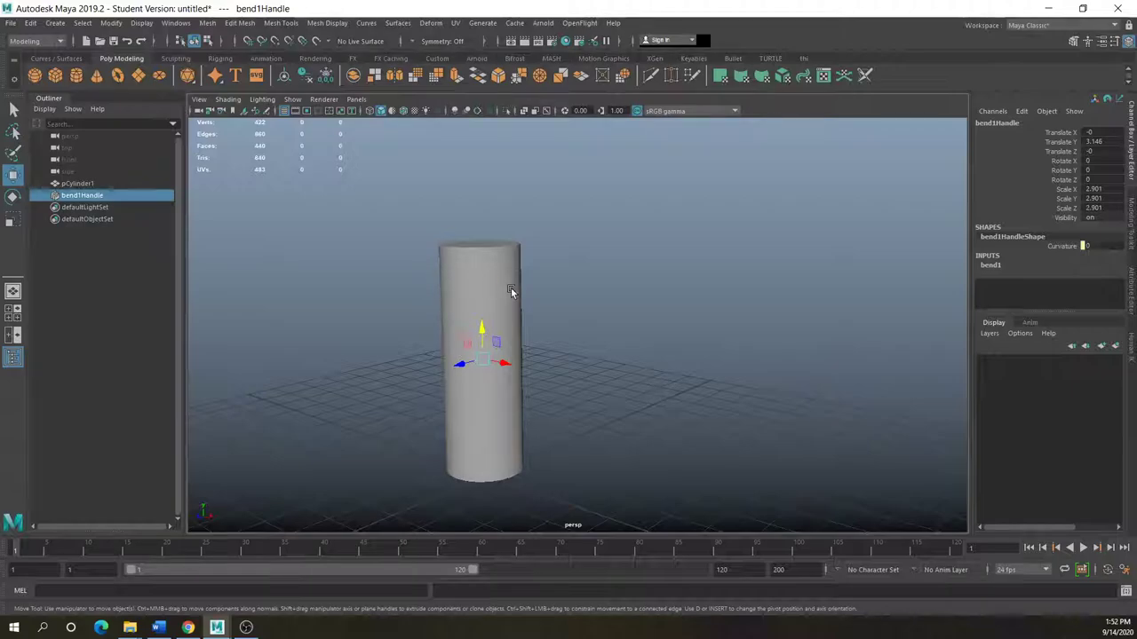
# Set the bend deformer's Curvature to about -116.883 and its Low Bound to 0
pyautogui.click(992, 267)
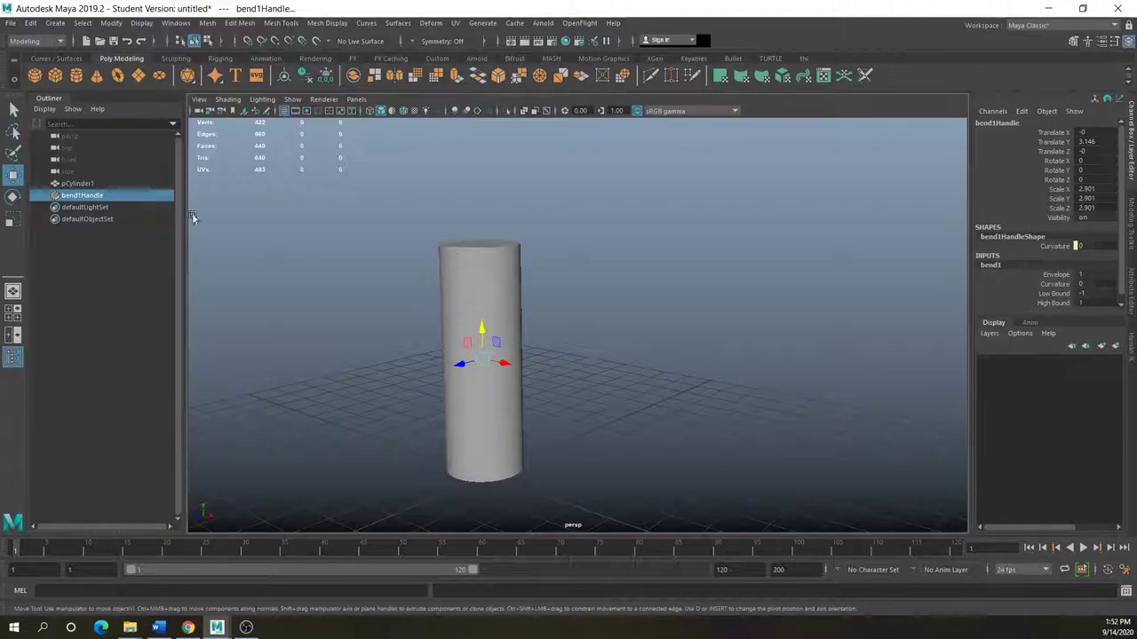
pyautogui.click(1058, 284)
pyautogui.moveTo(949, 292); pyautogui.dragTo(889, 294, button='middle')
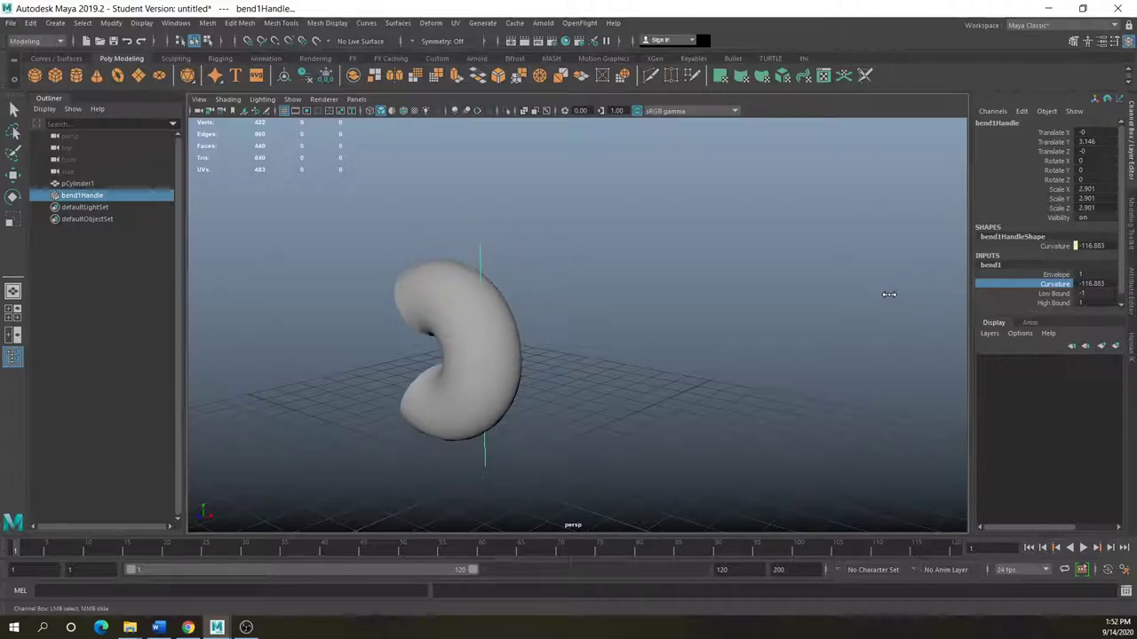
pyautogui.keyDown('alt'); pyautogui.moveTo(595, 393); pyautogui.dragTo(690, 381); pyautogui.keyUp('alt')
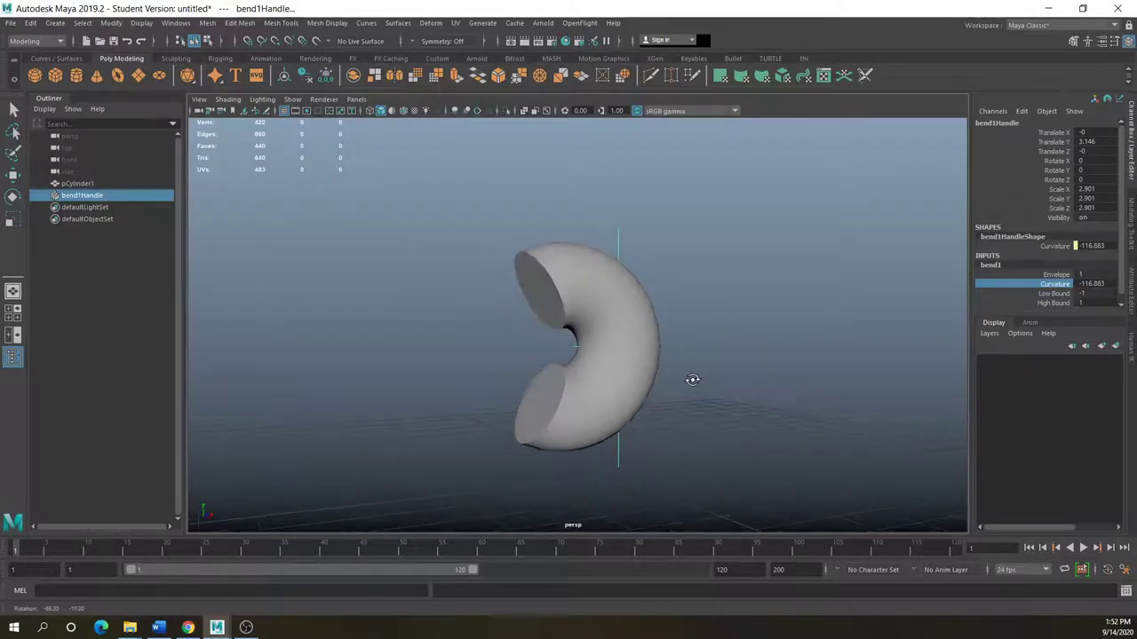
pyautogui.click(1057, 295)
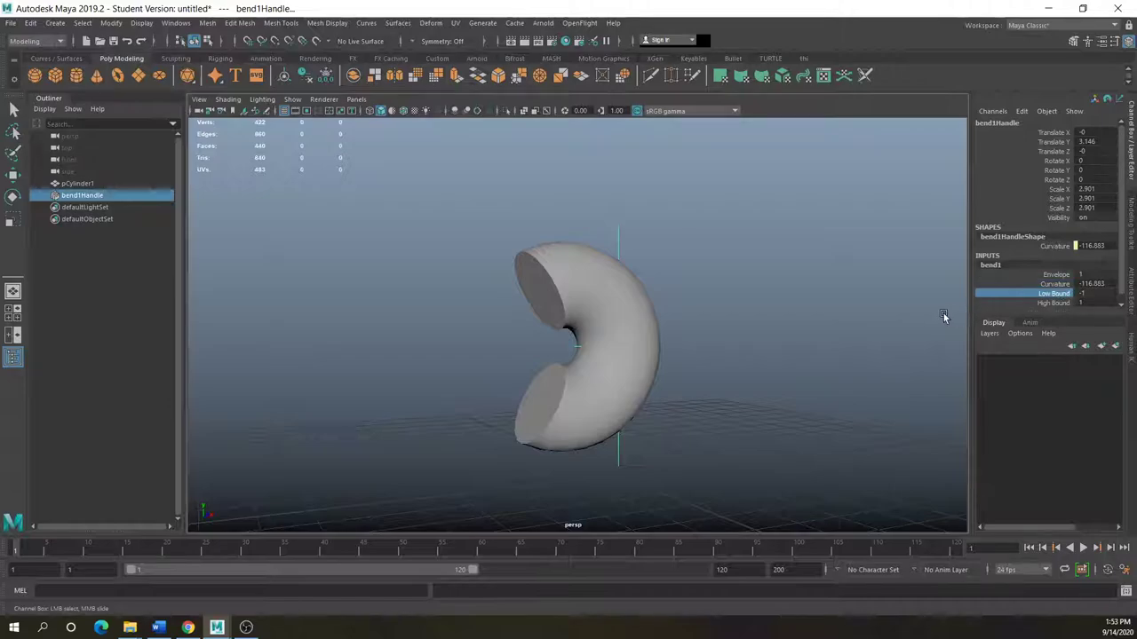
pyautogui.moveTo(931, 312); pyautogui.dragTo(947, 312, button='middle')
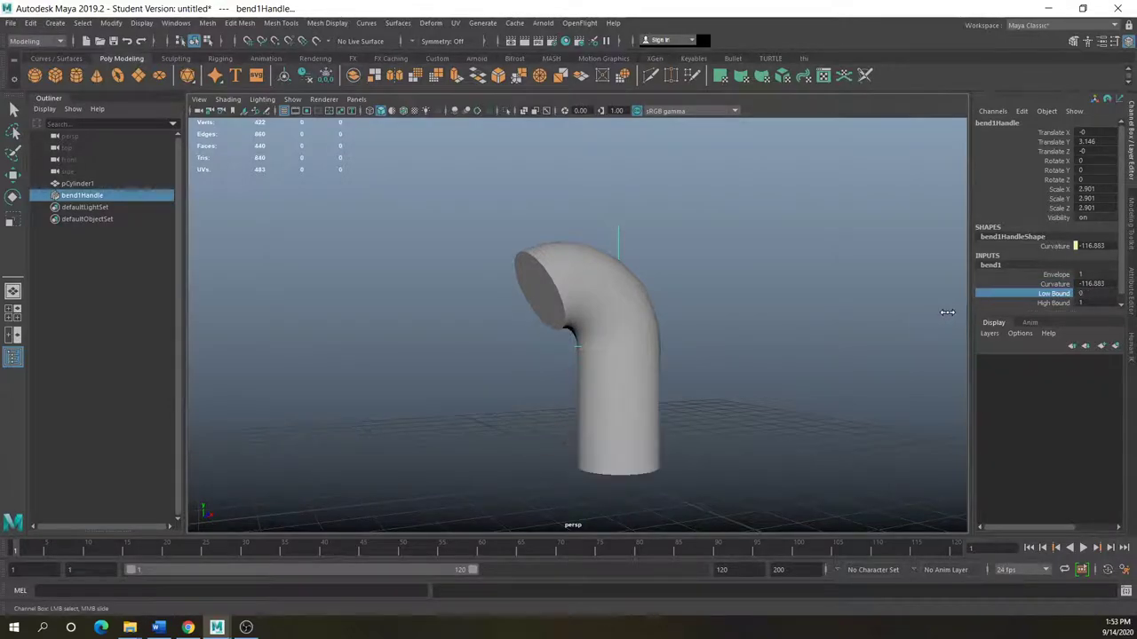
# Set the bend deformer's High Bound to 1.5 and its Low Bound to about -0.6
pyautogui.click(1057, 303)
pyautogui.moveTo(880, 315)
pyautogui.mouseDown(button='middle')
pyautogui.moveTo(906, 313)
pyautogui.moveTo(896, 311)
pyautogui.mouseUp(button='middle')
pyautogui.click(1034, 296)
pyautogui.keyDown('alt'); pyautogui.moveTo(774, 330); pyautogui.dragTo(749, 338); pyautogui.keyUp('alt')
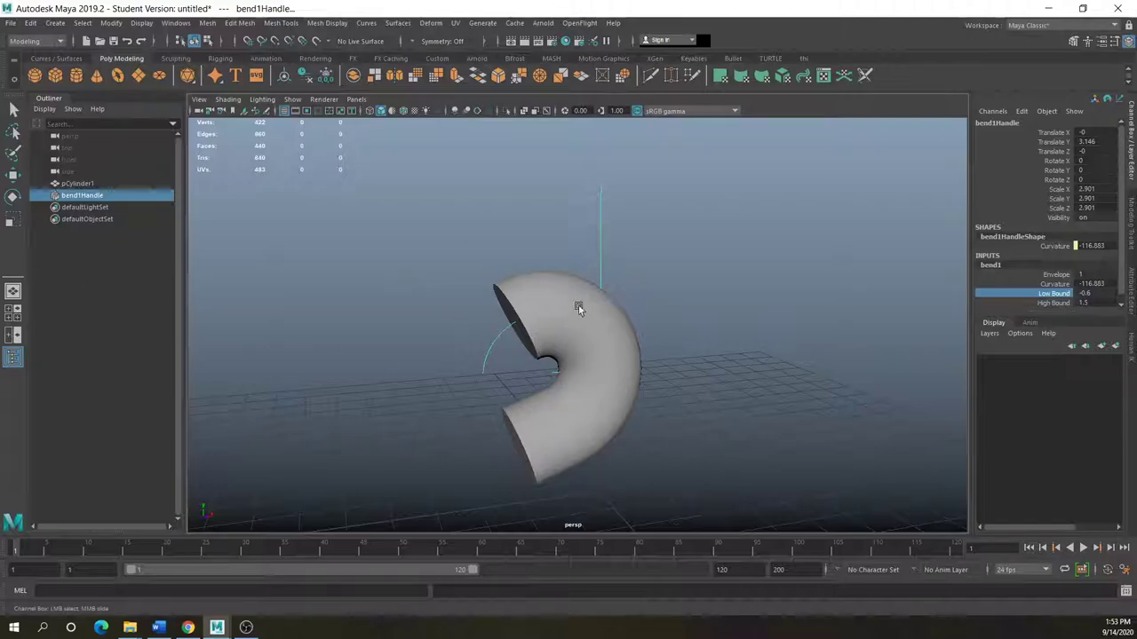
# Move the bent cylinder independently of its bend handle, and shift the cylinder and handle together along the X axis
pyautogui.click(12, 174)
pyautogui.click(368, 436)
pyautogui.click(593, 336)
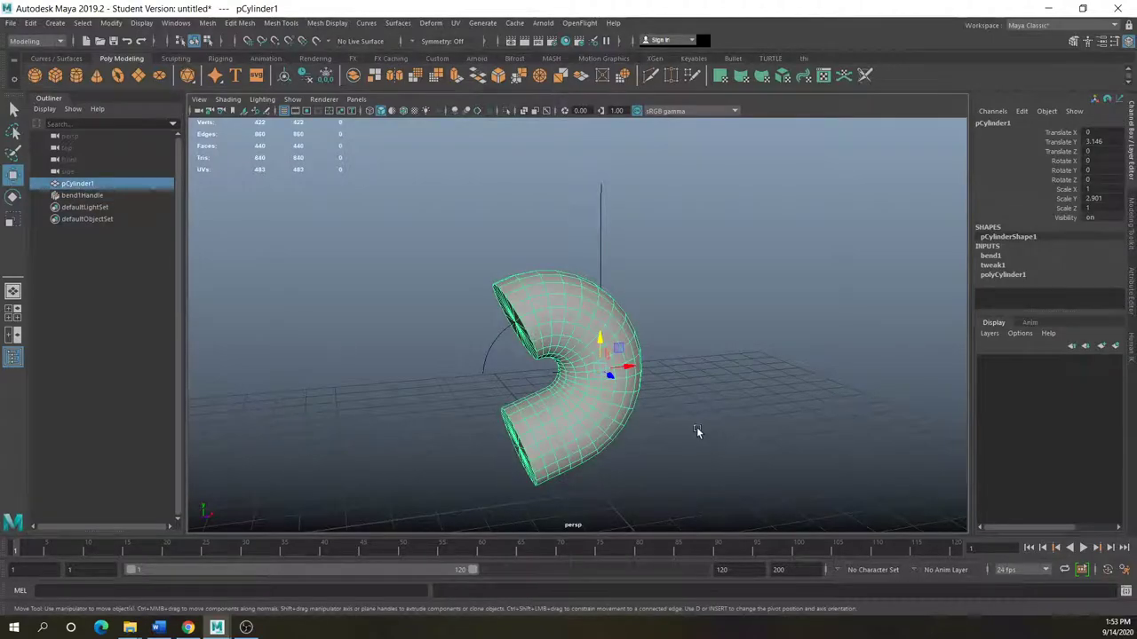
pyautogui.moveTo(599, 341); pyautogui.dragTo(505, 360)
pyautogui.click(602, 267)
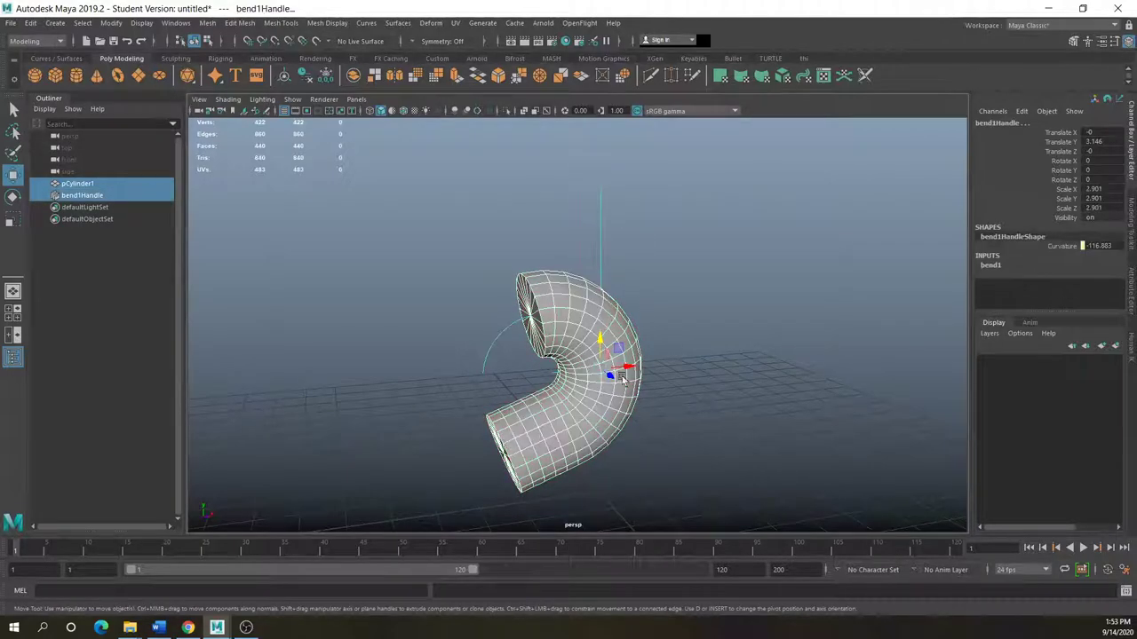
pyautogui.moveTo(623, 370); pyautogui.dragTo(855, 397)
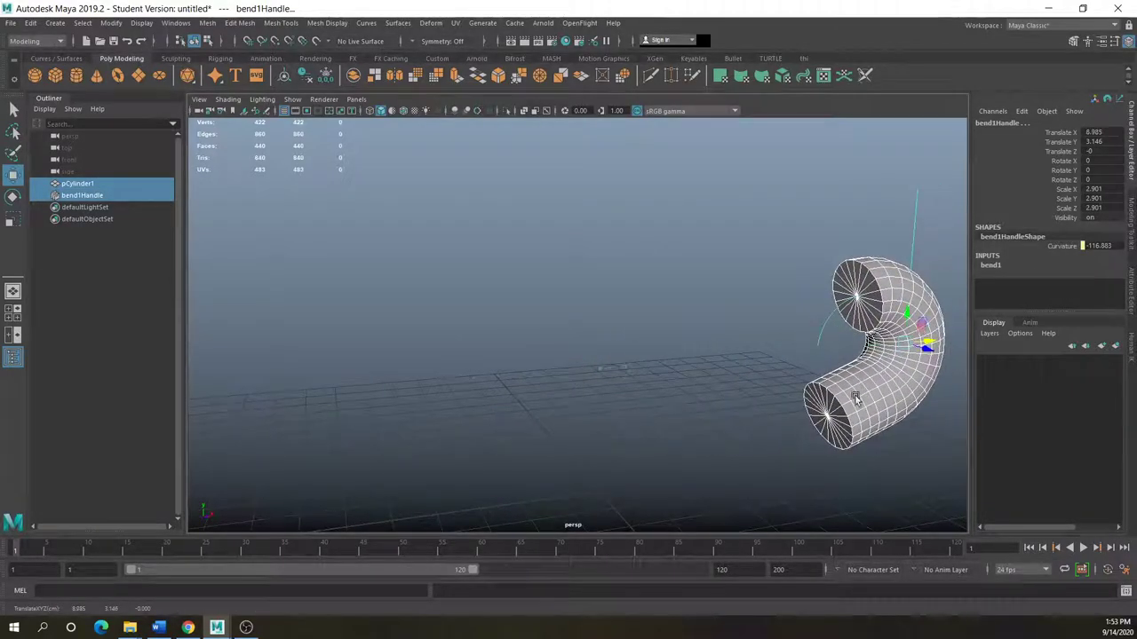
# Select only the cylinder and reposition it relative to the bend handle, to about Translate X 9.825 and Translate Y 3.47
pyautogui.click(885, 300)
pyautogui.moveTo(906, 322); pyautogui.dragTo(887, 384)
pyautogui.moveTo(880, 270); pyautogui.dragTo(821, 302, button='middle')
pyautogui.moveTo(930, 333)
pyautogui.mouseDown(button='middle')
pyautogui.moveTo(817, 355)
pyautogui.moveTo(948, 347)
pyautogui.moveTo(888, 327)
pyautogui.moveTo(938, 325)
pyautogui.mouseUp(button='middle')
pyautogui.moveTo(893, 356); pyautogui.dragTo(689, 346, button='middle')
pyautogui.keyDown('alt'); pyautogui.moveTo(591, 393); pyautogui.dragTo(712, 274); pyautogui.keyUp('alt')
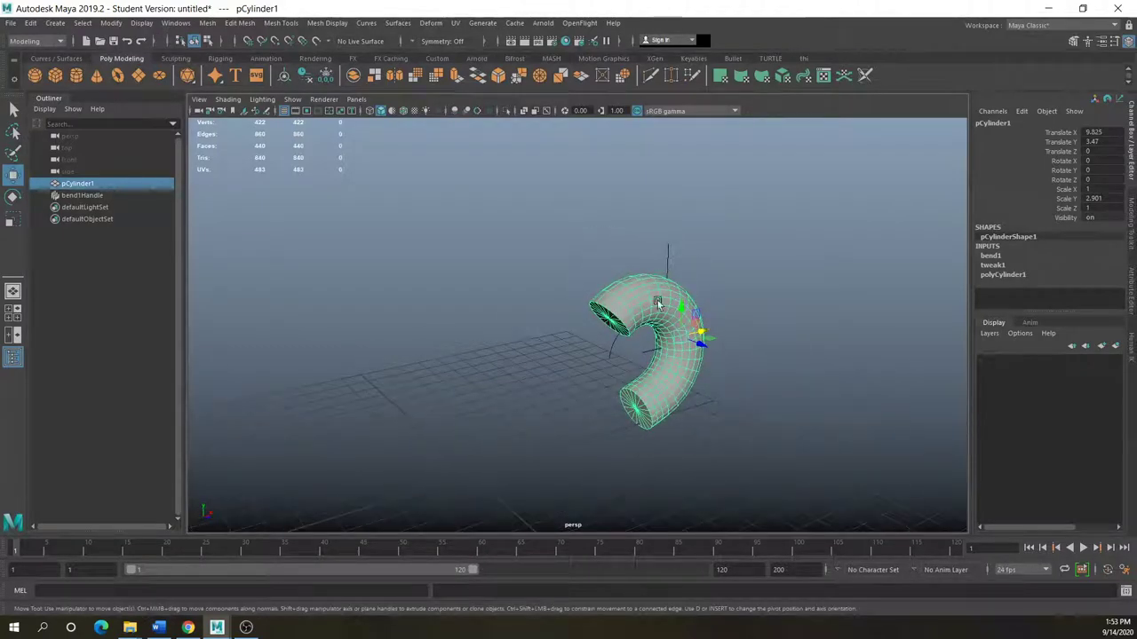
pyautogui.scroll(2, 602, 362)
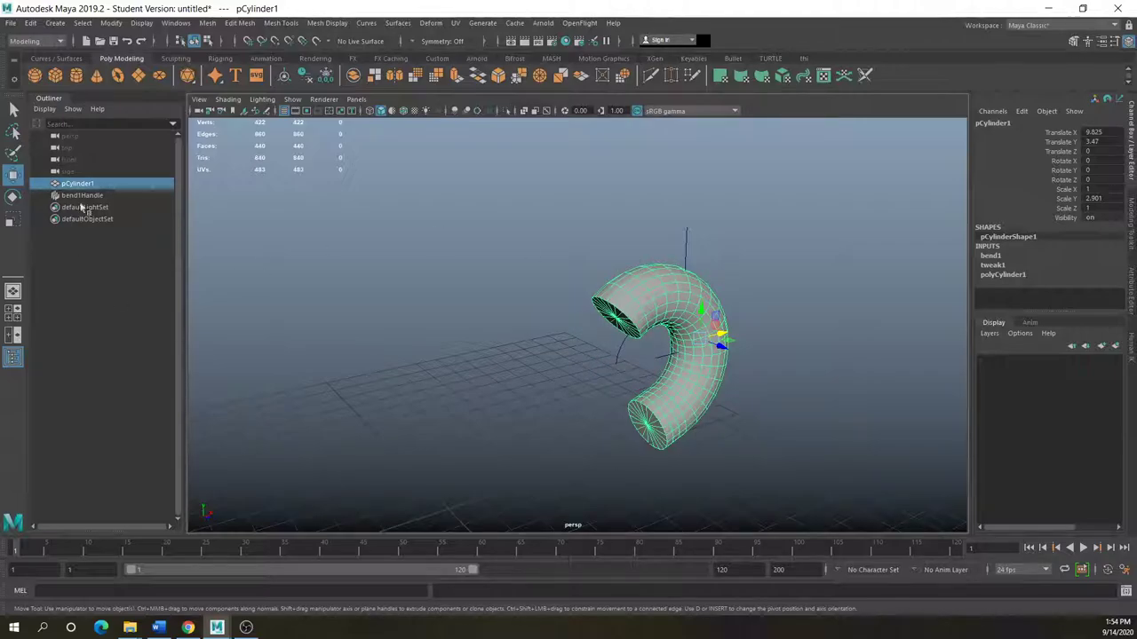
# Delete the construction history to bake the bend into the cylinder and remove its bend handle
pyautogui.click(30, 23)
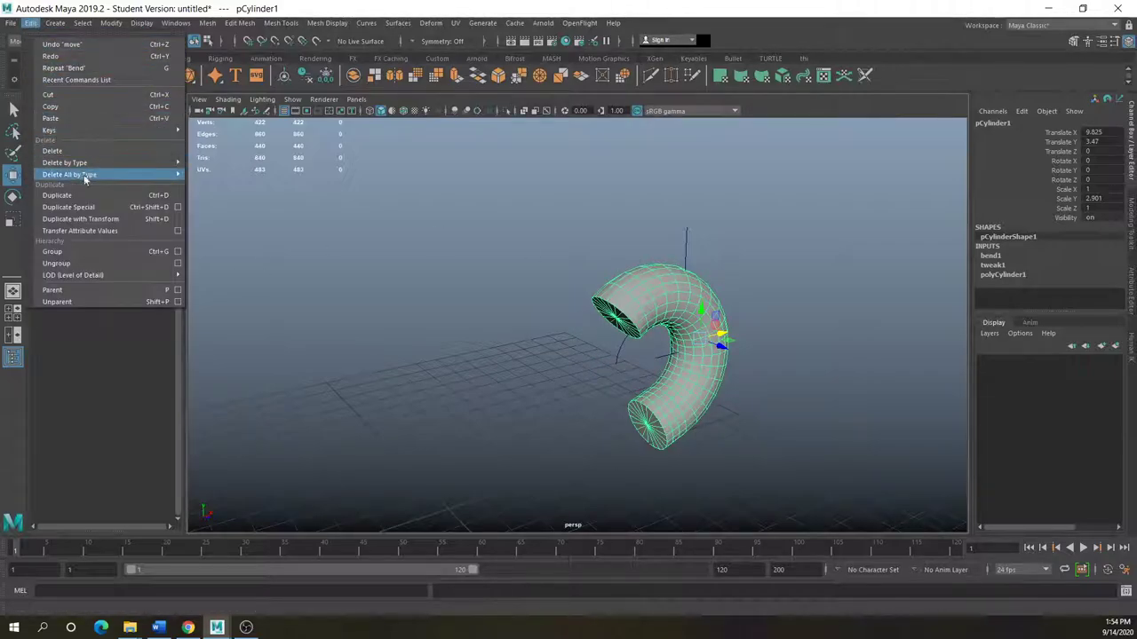
pyautogui.moveTo(85, 174)
pyautogui.click(206, 170)
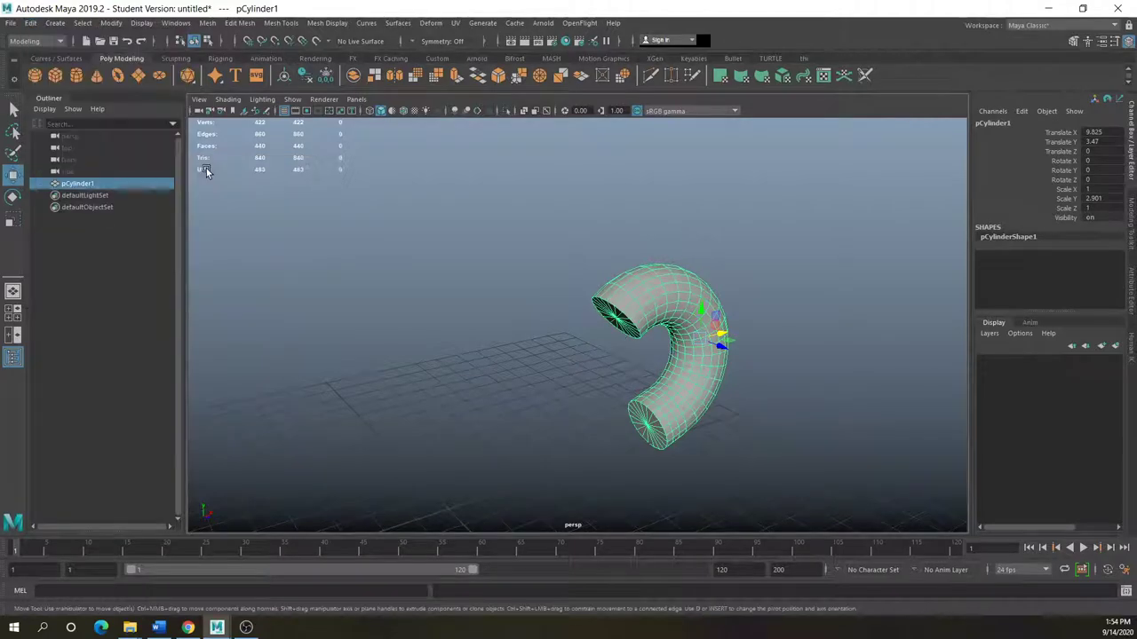
# Move the baked cylinder along the X axis to about Translate X 5.869 and delete it from the scene
pyautogui.click(443, 382)
pyautogui.click(707, 316)
pyautogui.moveTo(725, 335); pyautogui.dragTo(632, 355)
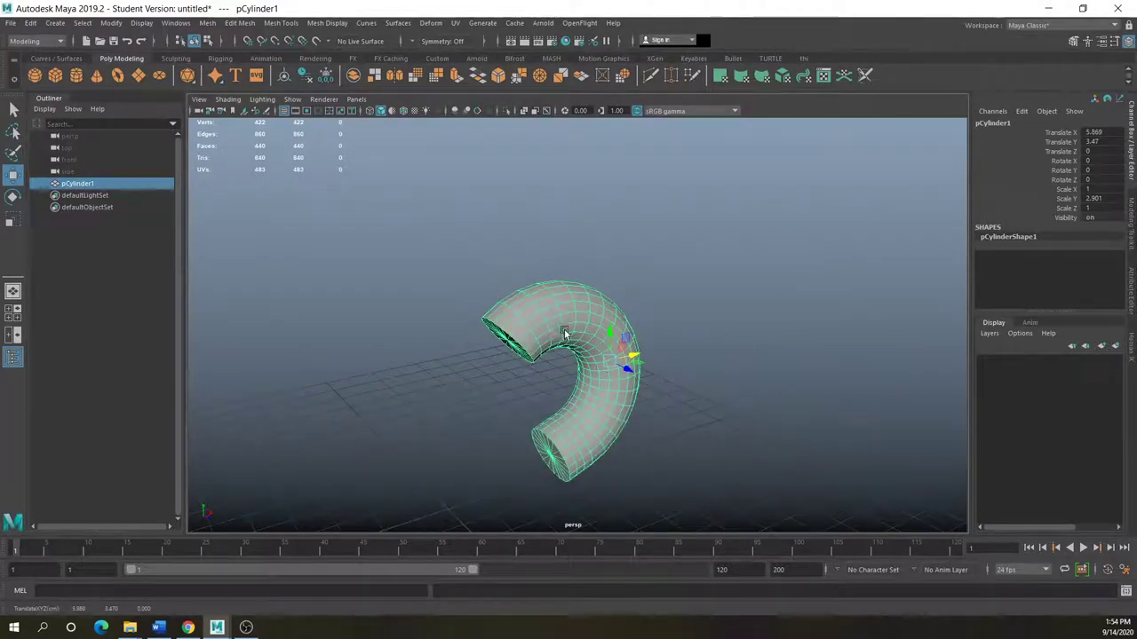
pyautogui.press('Delete')
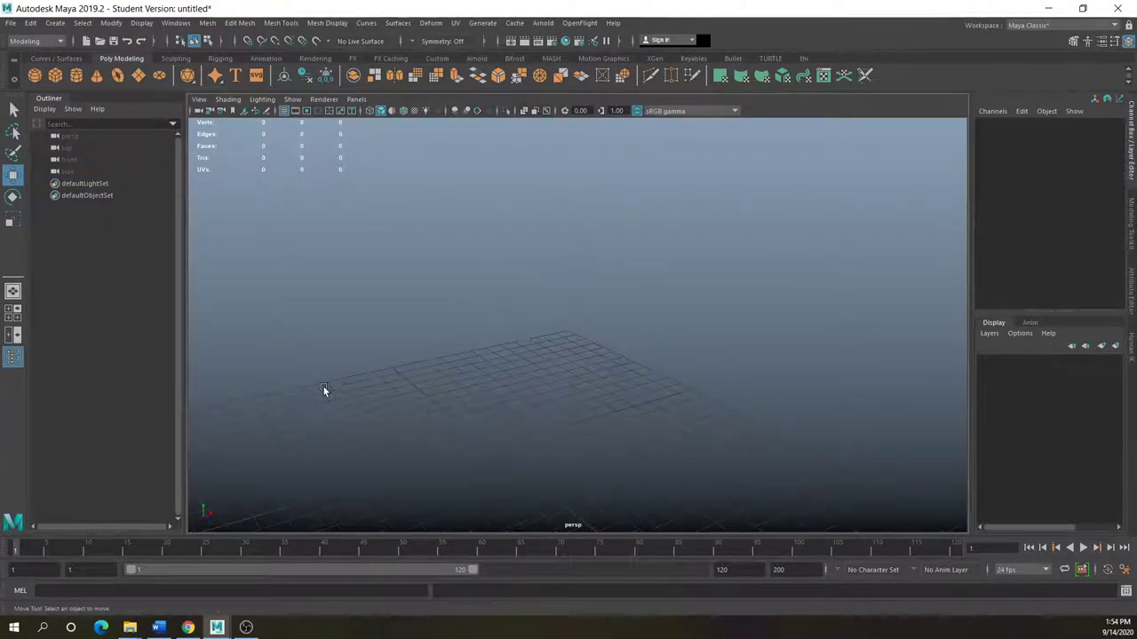
# Create a polygon plane at the origin and scale it uniformly to about 16.731
pyautogui.click(137, 75)
pyautogui.click(14, 221)
pyautogui.moveTo(507, 424); pyautogui.dragTo(595, 418)
pyautogui.scroll(-3, 599, 447)
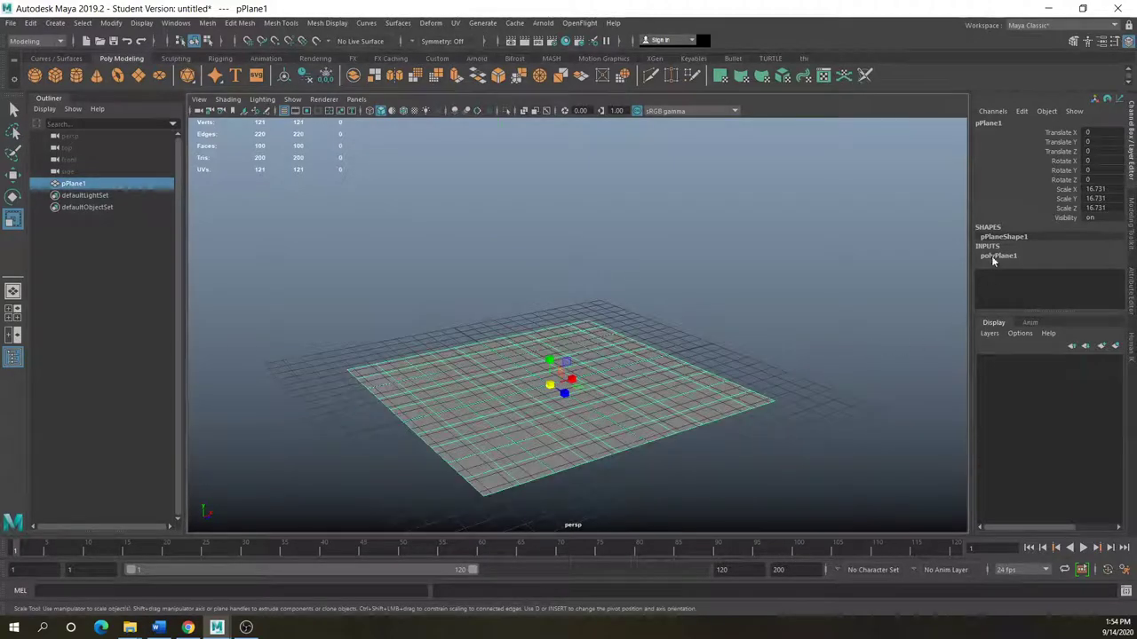
# Set the plane's Subdivisions Width and Subdivisions Height to 20 each
pyautogui.click(995, 255)
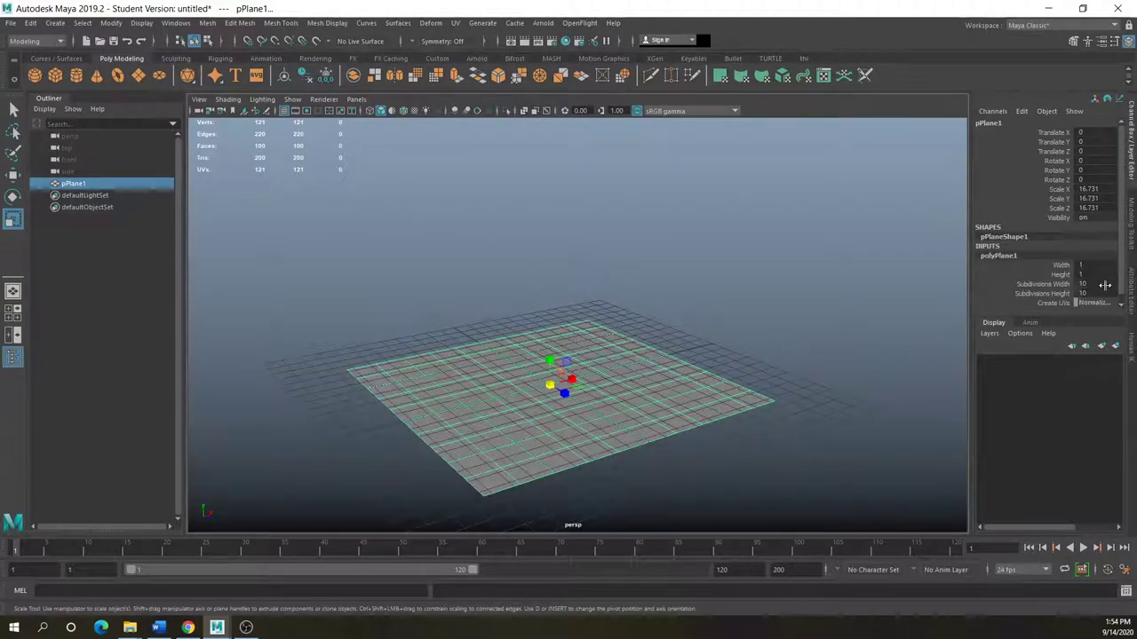
pyautogui.doubleClick(1101, 293)
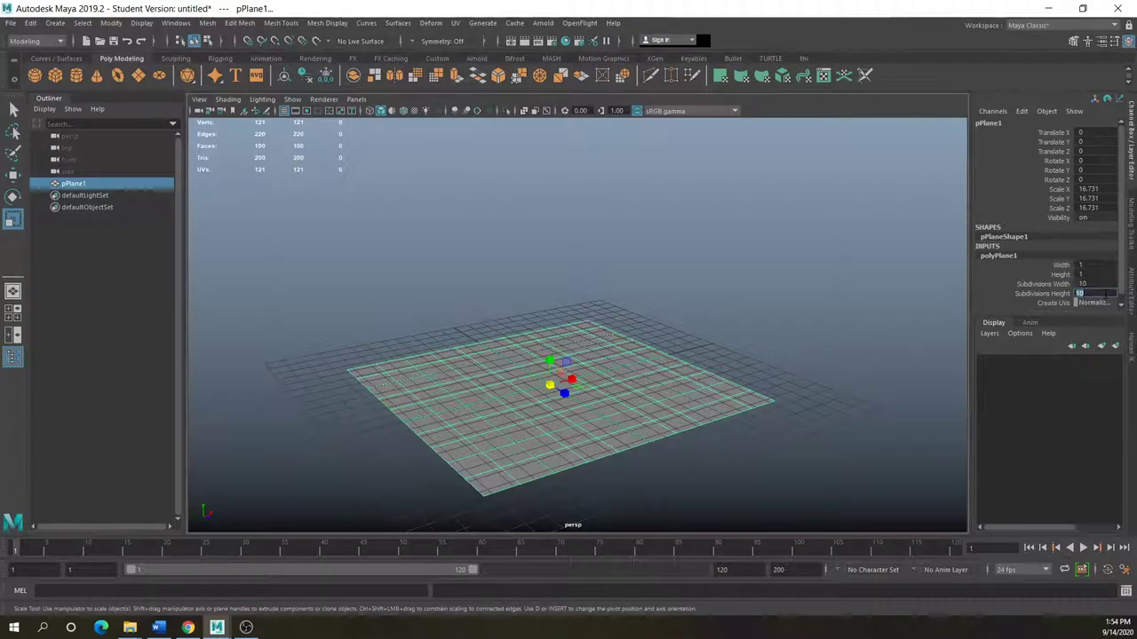
pyautogui.doubleClick(1101, 284)
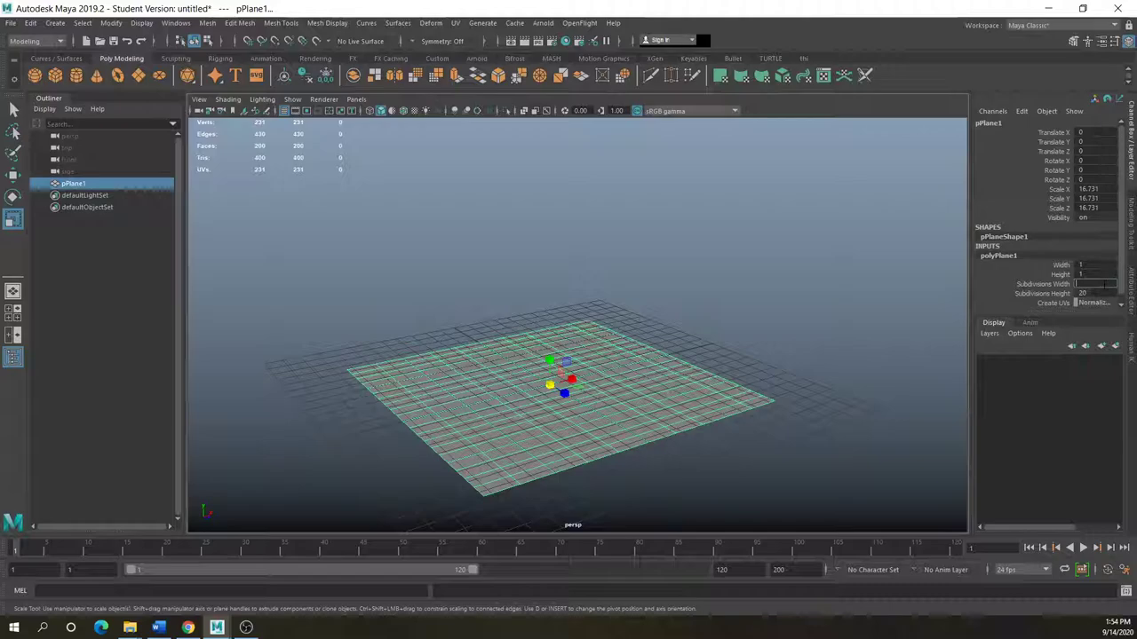
pyautogui.write('20')
pyautogui.click(877, 435)
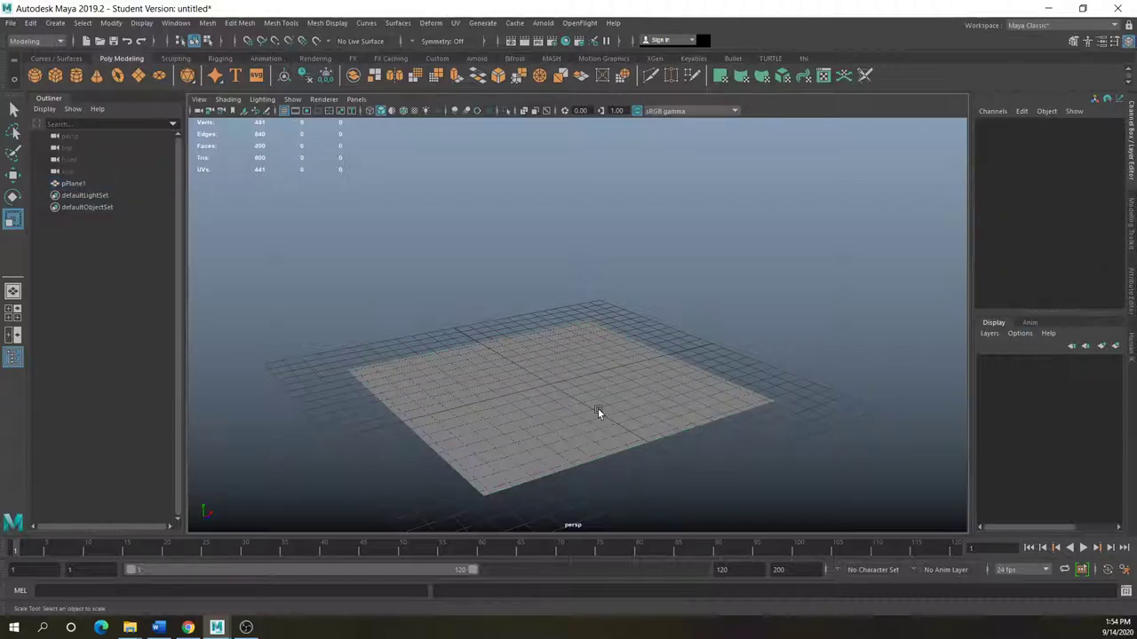
# Apply a nonlinear Bend deformer to the subdivided plane
pyautogui.click(597, 408)
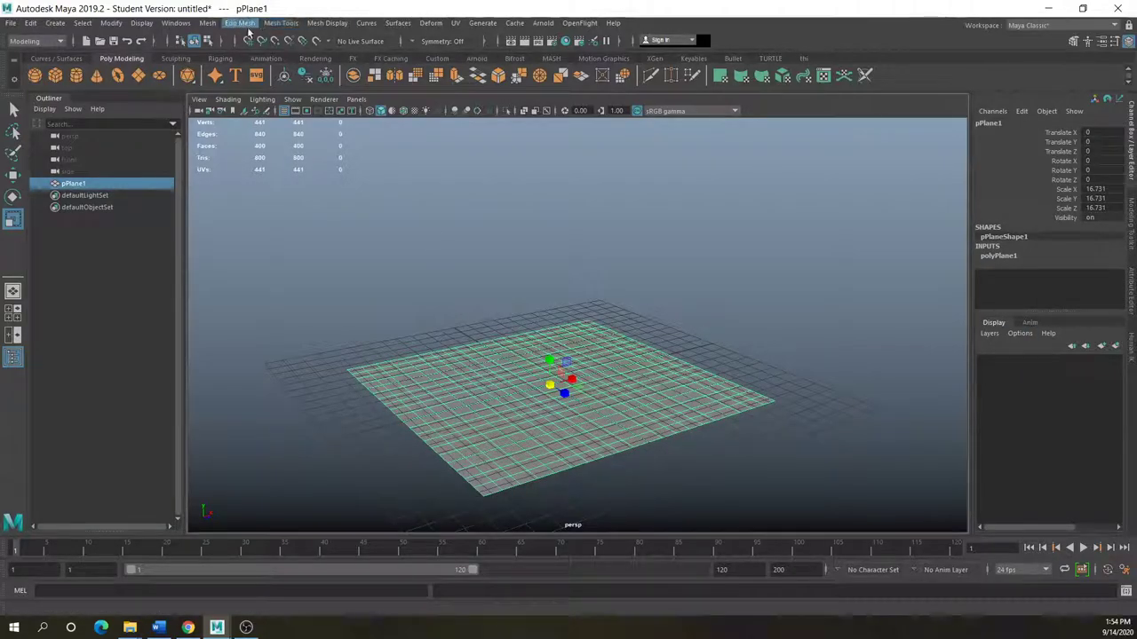
pyautogui.click(431, 24)
pyautogui.moveTo(459, 205)
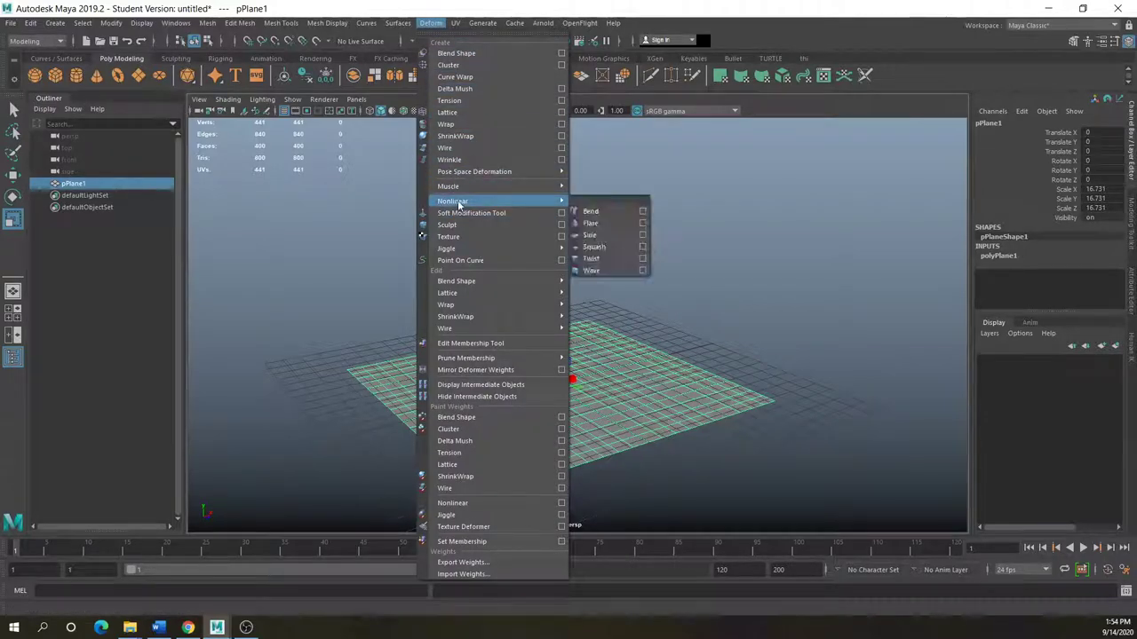
pyautogui.click(603, 210)
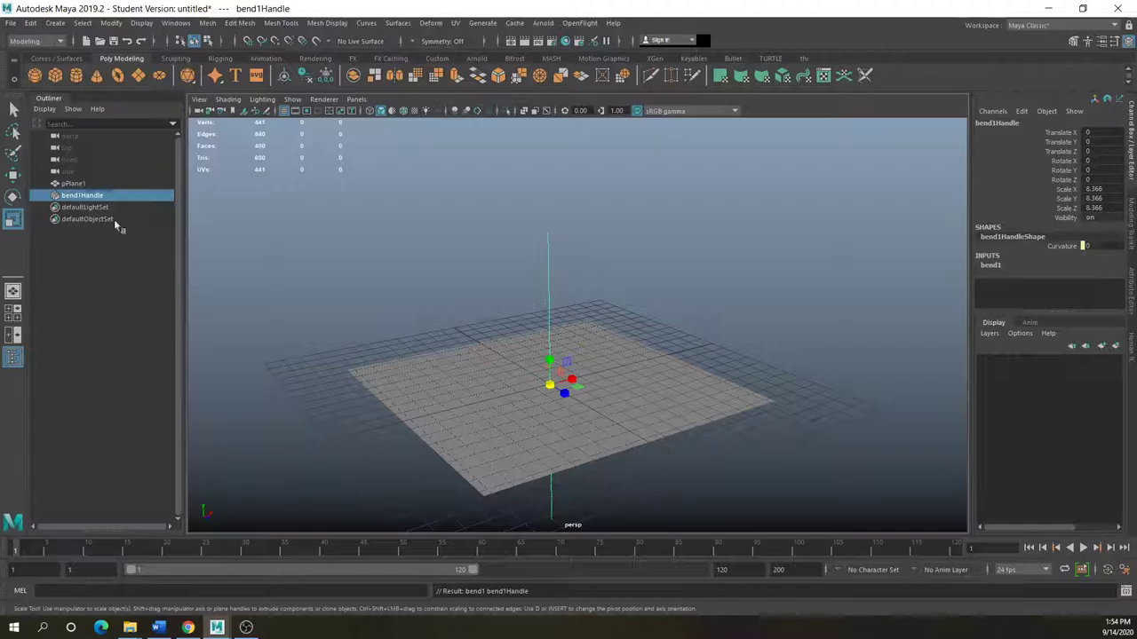
# Try changing the bend's Curvature while its handle stands upright on the plane, and undo the change
pyautogui.click(992, 266)
pyautogui.click(1059, 284)
pyautogui.moveTo(918, 292)
pyautogui.mouseDown(button='middle')
pyautogui.moveTo(858, 294)
pyautogui.moveTo(950, 299)
pyautogui.moveTo(866, 304)
pyautogui.moveTo(924, 296)
pyautogui.moveTo(897, 301)
pyautogui.moveTo(910, 309)
pyautogui.mouseUp(button='middle')
pyautogui.hotkey('ctrl', 'z')
pyautogui.press('r')
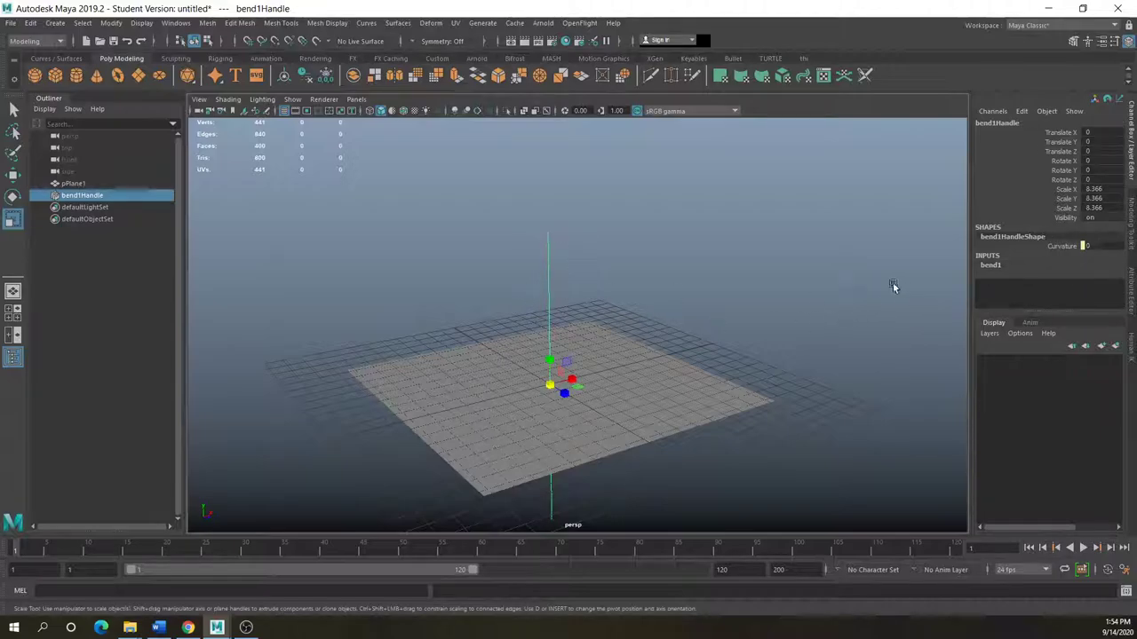
# Rotate the bend handle to lie flat along the plane, setting Rotate Z to -90
pyautogui.click(14, 197)
pyautogui.moveTo(530, 382); pyautogui.dragTo(557, 371)
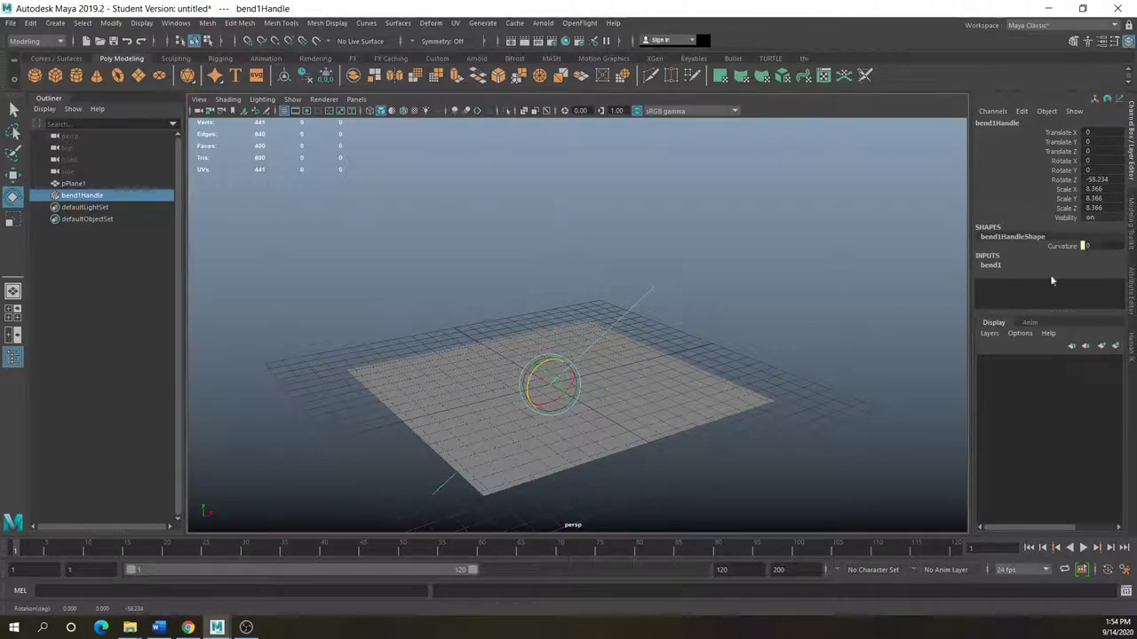
pyautogui.doubleClick(1097, 179)
pyautogui.write('-90')
pyautogui.press('Return')
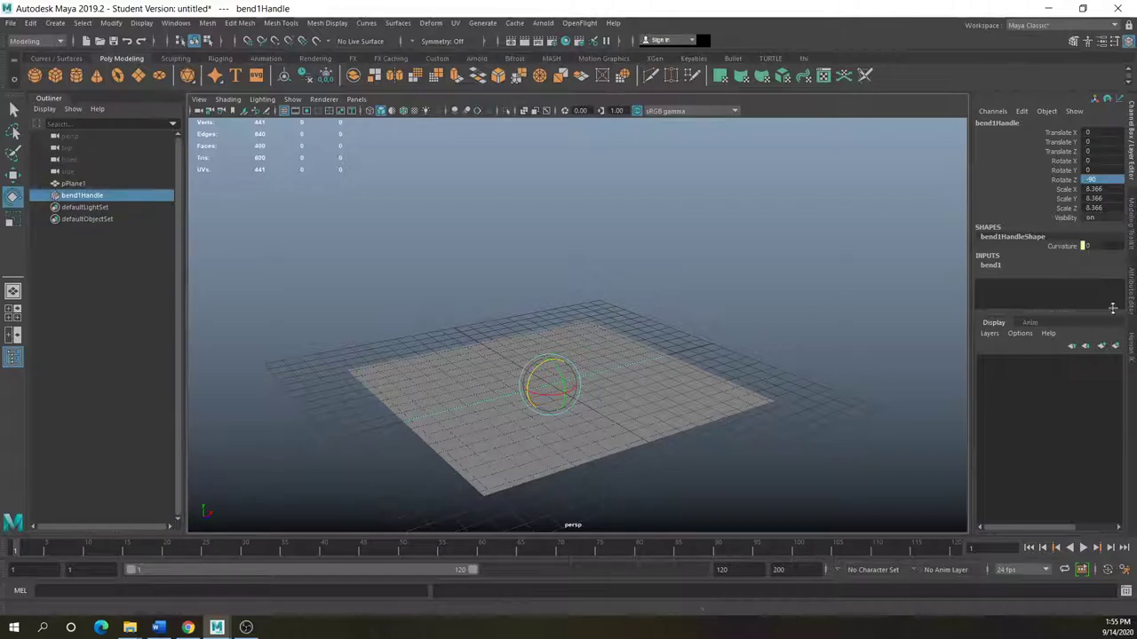
# Try a bend Curvature of about -13.751 on the plane and undo it
pyautogui.click(992, 267)
pyautogui.click(1055, 284)
pyautogui.moveTo(951, 295); pyautogui.dragTo(907, 298, button='middle')
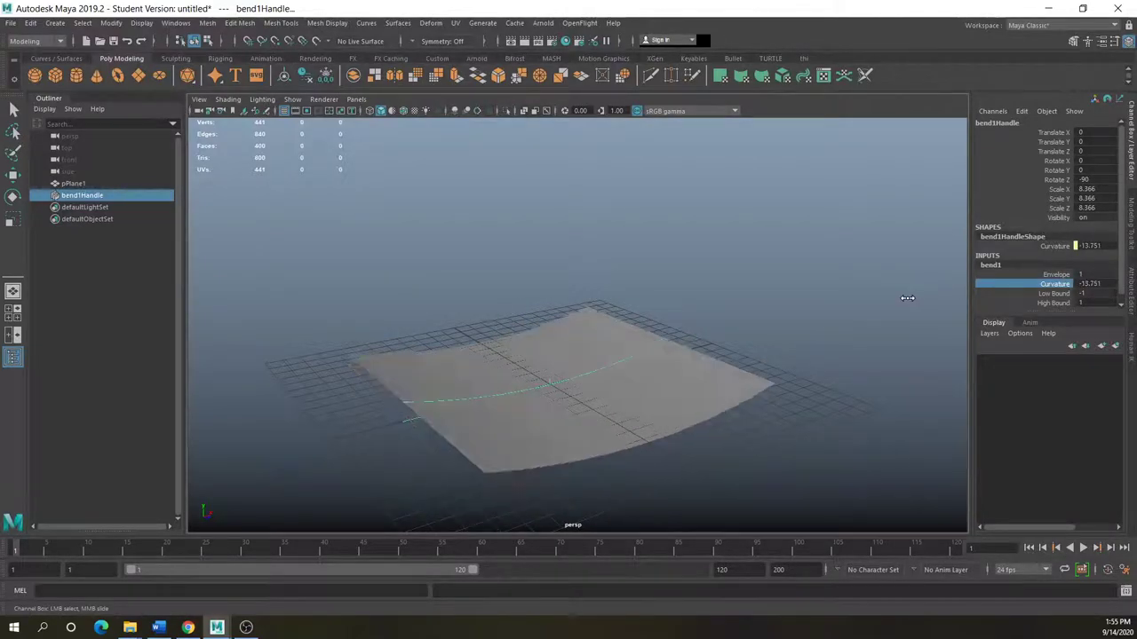
pyautogui.hotkey('ctrl', 'z')
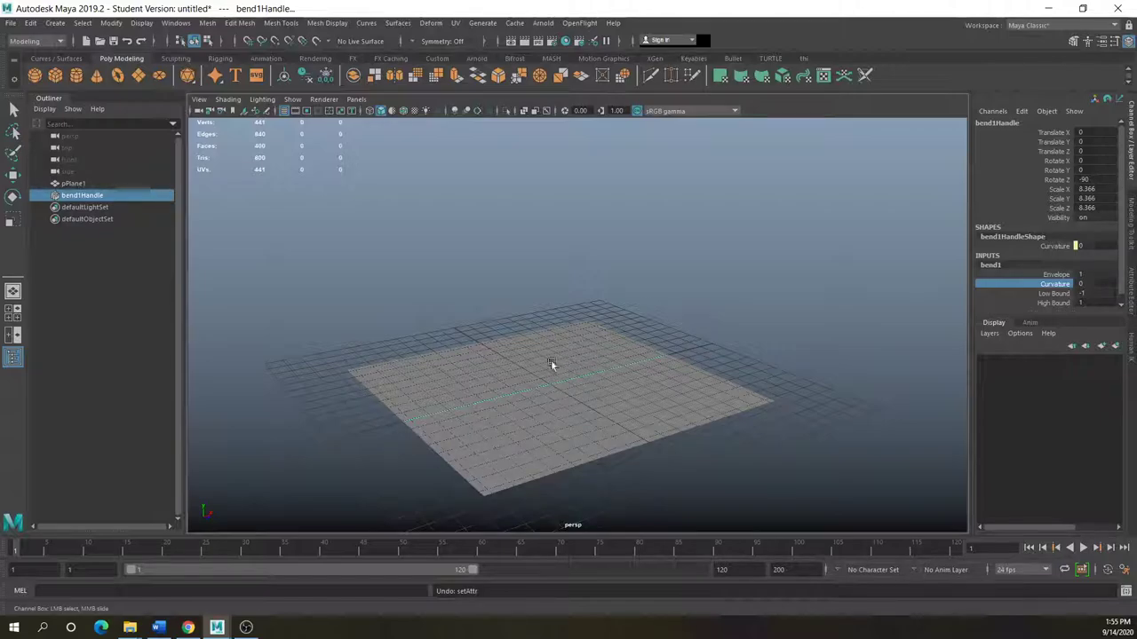
# Try the bend handle at Rotate Y 90 with a Curvature of about -1.146, and undo both changes
pyautogui.click(12, 198)
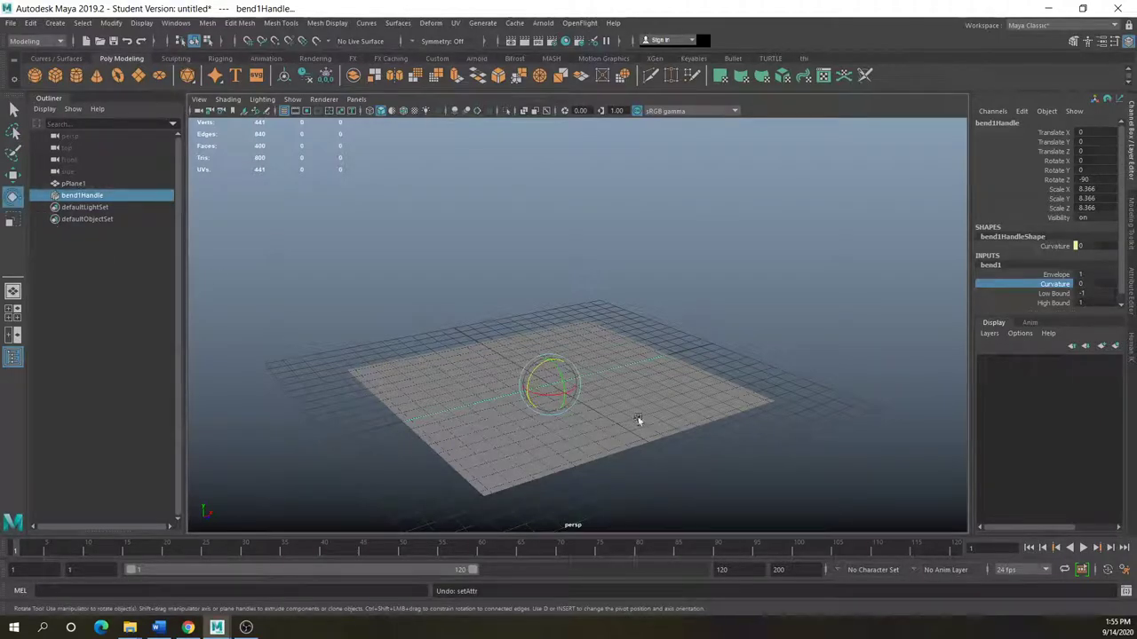
pyautogui.moveTo(556, 371); pyautogui.dragTo(595, 382)
pyautogui.click(1088, 170)
pyautogui.write('90')
pyautogui.press('Return')
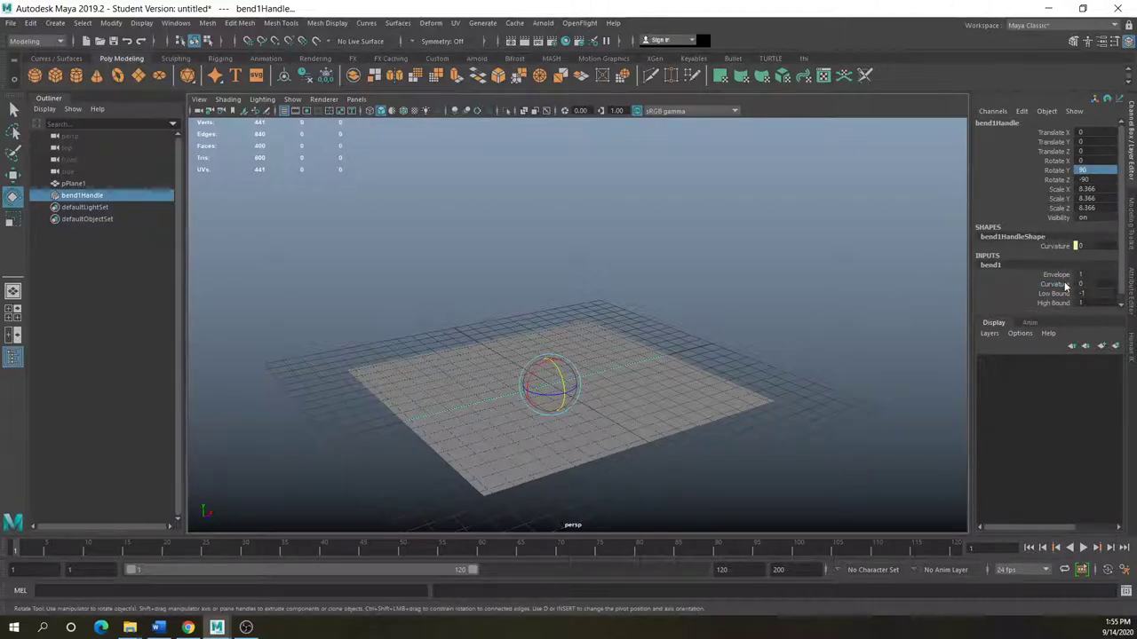
pyautogui.click(1057, 284)
pyautogui.moveTo(858, 289)
pyautogui.mouseDown(button='middle')
pyautogui.moveTo(875, 292)
pyautogui.moveTo(860, 297)
pyautogui.mouseUp(button='middle')
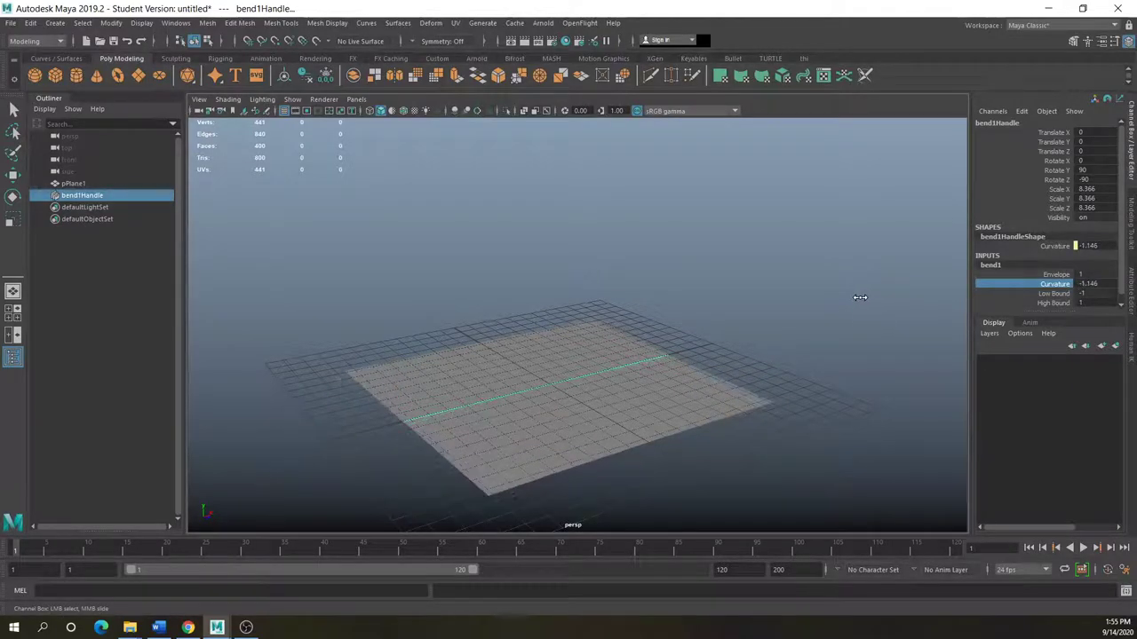
pyautogui.hotkey('ctrl', 'z')
pyautogui.hotkey('ctrl', 'z')
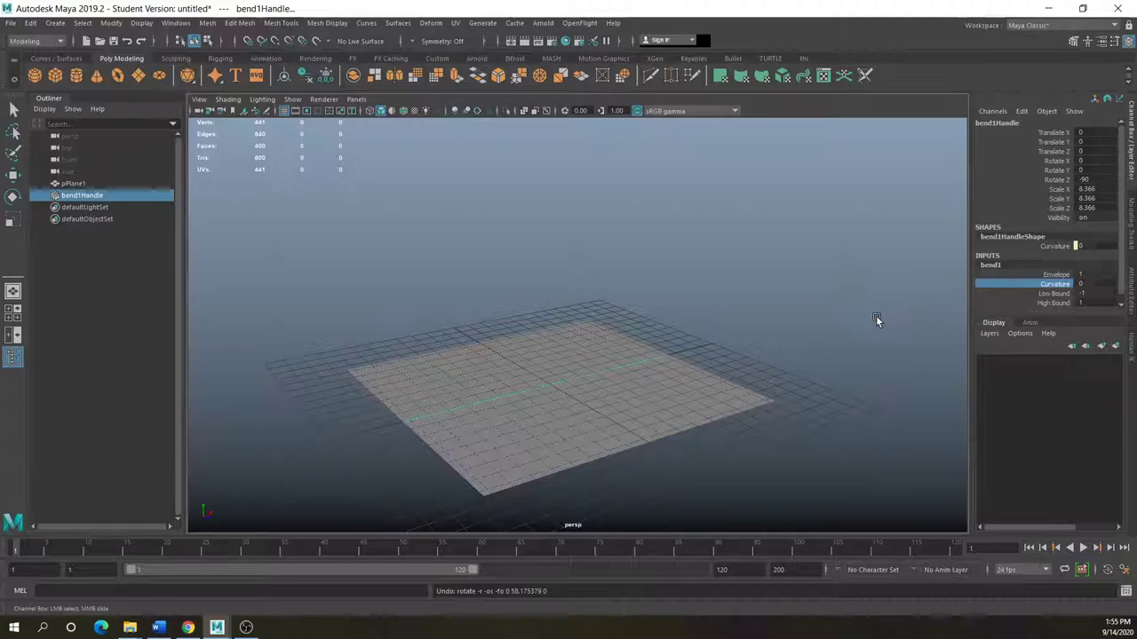
# Set the plane bend's Curvature to about -63.025 and its Low Bound to 0
pyautogui.moveTo(931, 295); pyautogui.dragTo(972, 303, button='middle')
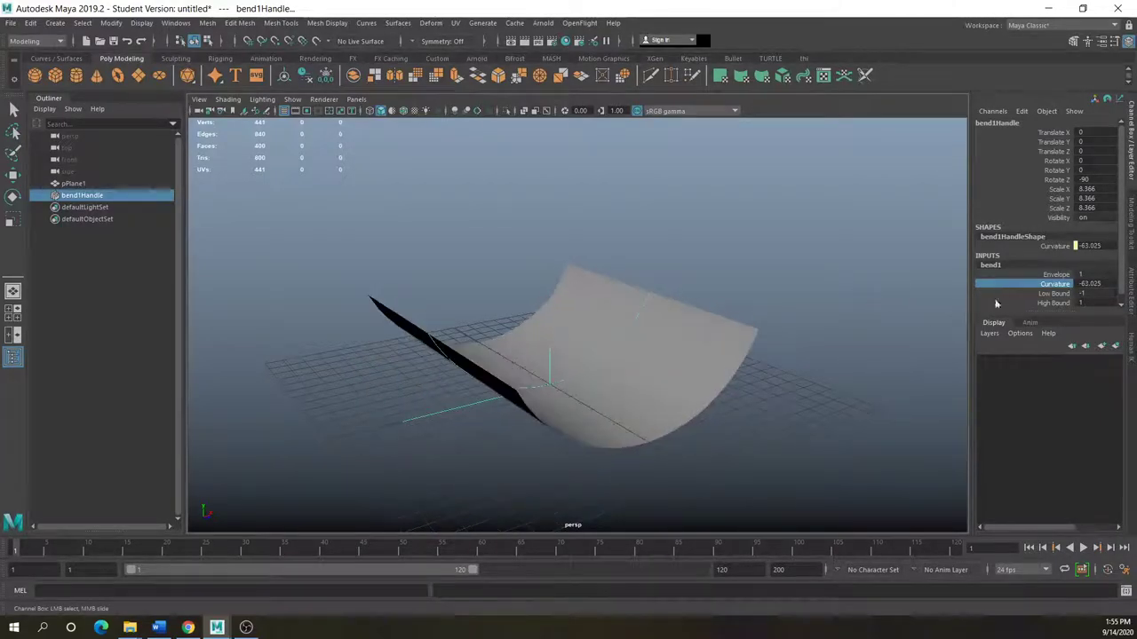
pyautogui.click(1055, 293)
pyautogui.moveTo(828, 316); pyautogui.dragTo(852, 313, button='middle')
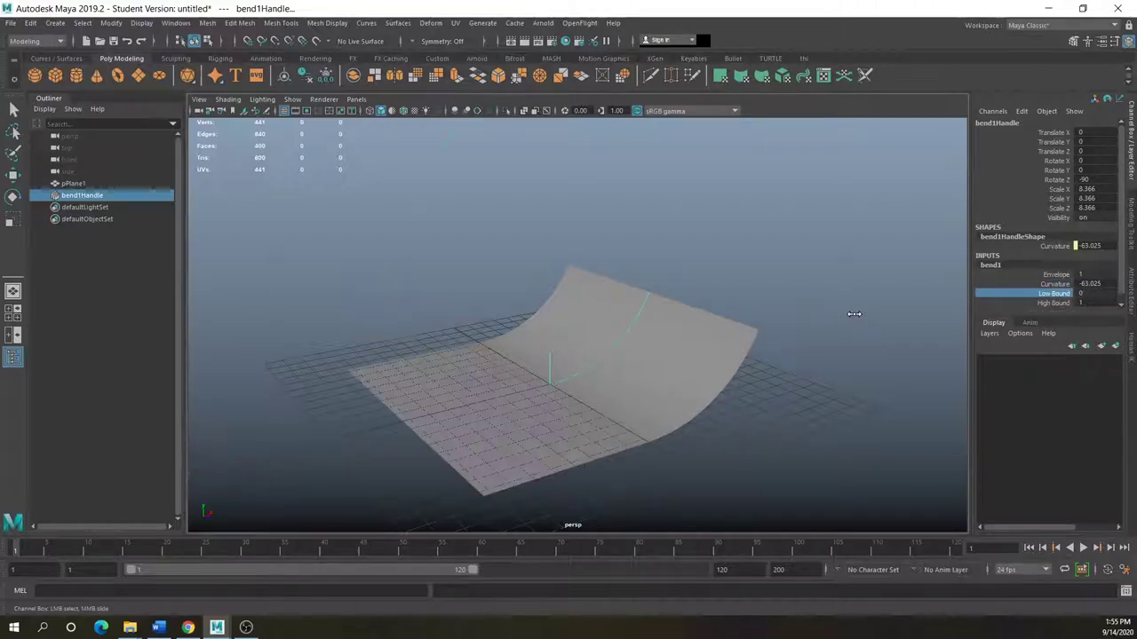
# Increase the plane's bend to a Curvature of about -89.381 and set its High Bound to 1.2
pyautogui.click(1060, 285)
pyautogui.moveTo(888, 311); pyautogui.dragTo(863, 308, button='middle')
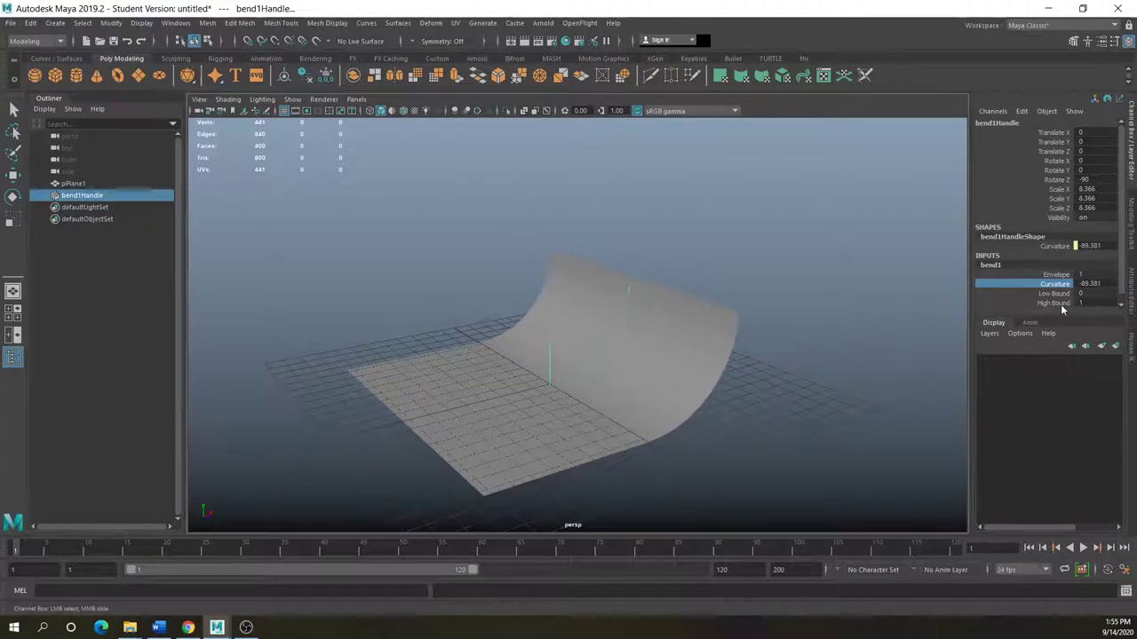
pyautogui.click(1055, 303)
pyautogui.moveTo(931, 325)
pyautogui.mouseDown(button='middle')
pyautogui.moveTo(906, 325)
pyautogui.moveTo(926, 324)
pyautogui.mouseUp(button='middle')
# Examine the curved plane as a seamless backdrop from several angles, ending on a close-up of its floor-to-wall transition
pyautogui.keyDown('alt'); pyautogui.moveTo(770, 381); pyautogui.dragTo(807, 373); pyautogui.keyUp('alt')
pyautogui.scroll(5, 695, 421)
pyautogui.keyDown('alt'); pyautogui.moveTo(696, 425); pyautogui.dragTo(667, 343); pyautogui.keyUp('alt')
pyautogui.keyDown('alt'); pyautogui.moveTo(699, 406); pyautogui.dragTo(746, 329); pyautogui.keyUp('alt')
pyautogui.keyDown('alt'); pyautogui.moveTo(648, 337); pyautogui.dragTo(609, 347); pyautogui.keyUp('alt')
pyautogui.scroll(-5, 609, 348)
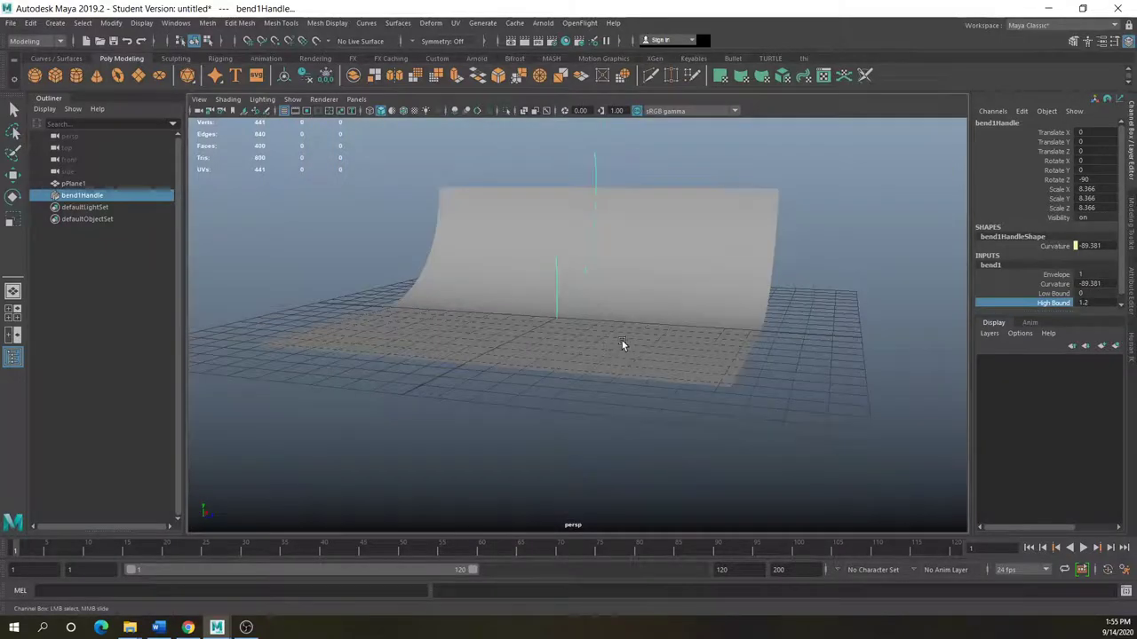
pyautogui.scroll(5, 622, 340)
pyautogui.keyDown('alt'); pyautogui.moveTo(622, 338); pyautogui.dragTo(600, 364, button='middle'); pyautogui.keyUp('alt')
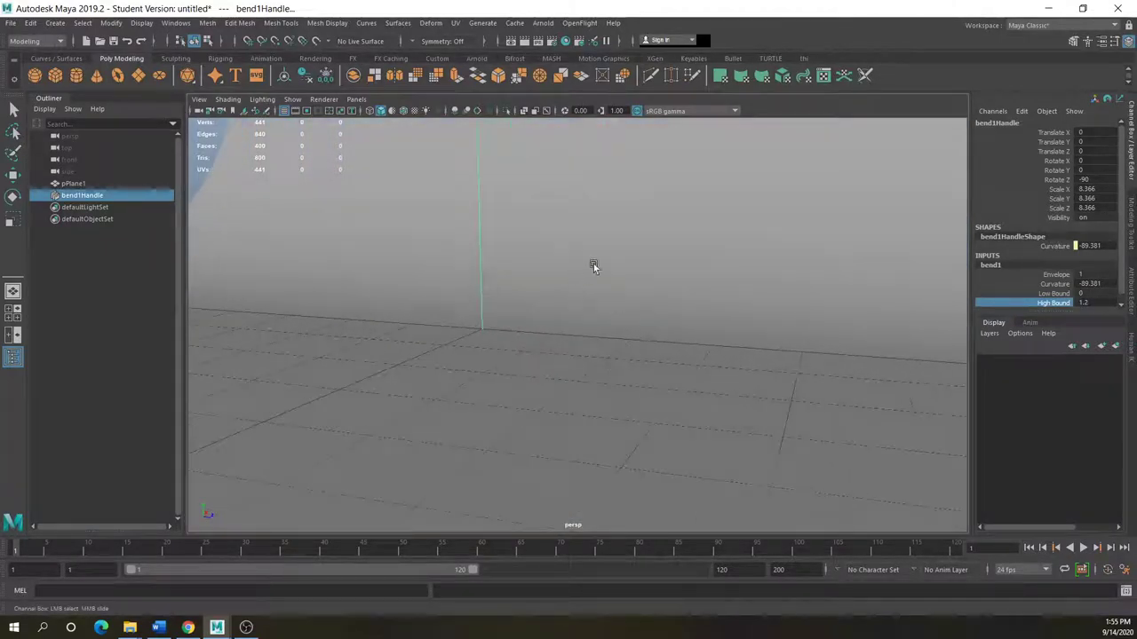
pyautogui.scroll(-3, 599, 337)
pyautogui.keyDown('alt'); pyautogui.moveTo(643, 313); pyautogui.dragTo(604, 297); pyautogui.keyUp('alt')
pyautogui.scroll(-3, 621, 320)
pyautogui.keyDown('alt'); pyautogui.moveTo(635, 345); pyautogui.dragTo(634, 304); pyautogui.keyUp('alt')
pyautogui.scroll(2, 579, 357)
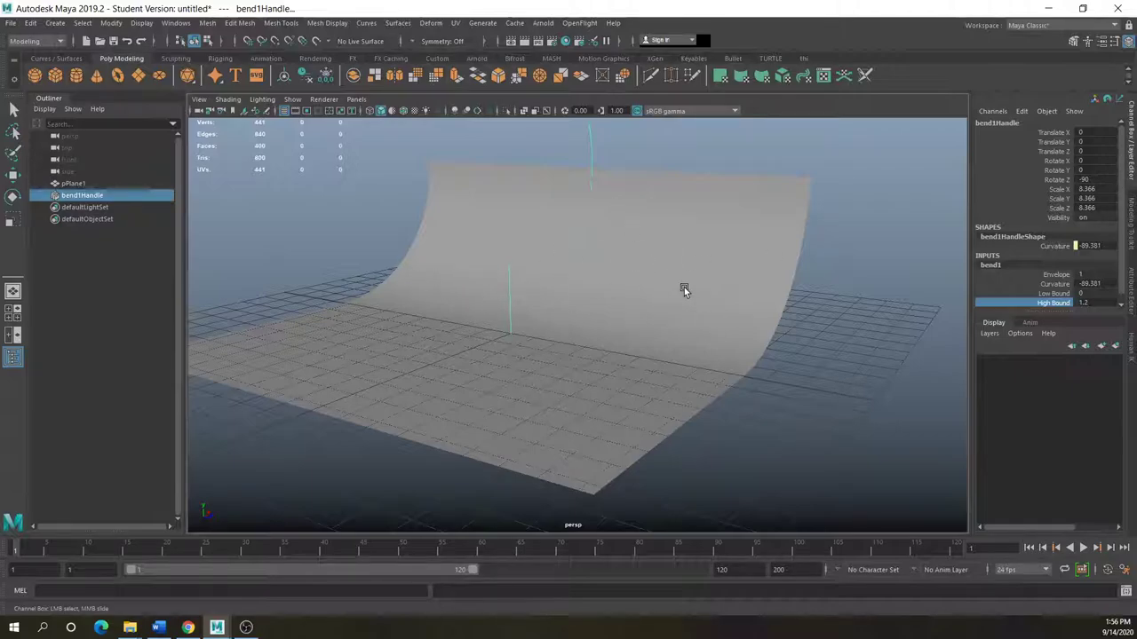
pyautogui.keyDown('alt'); pyautogui.moveTo(684, 287); pyautogui.dragTo(634, 300); pyautogui.keyUp('alt')
pyautogui.scroll(5, 612, 350)
pyautogui.keyDown('alt'); pyautogui.moveTo(613, 352); pyautogui.dragTo(505, 355); pyautogui.keyUp('alt')
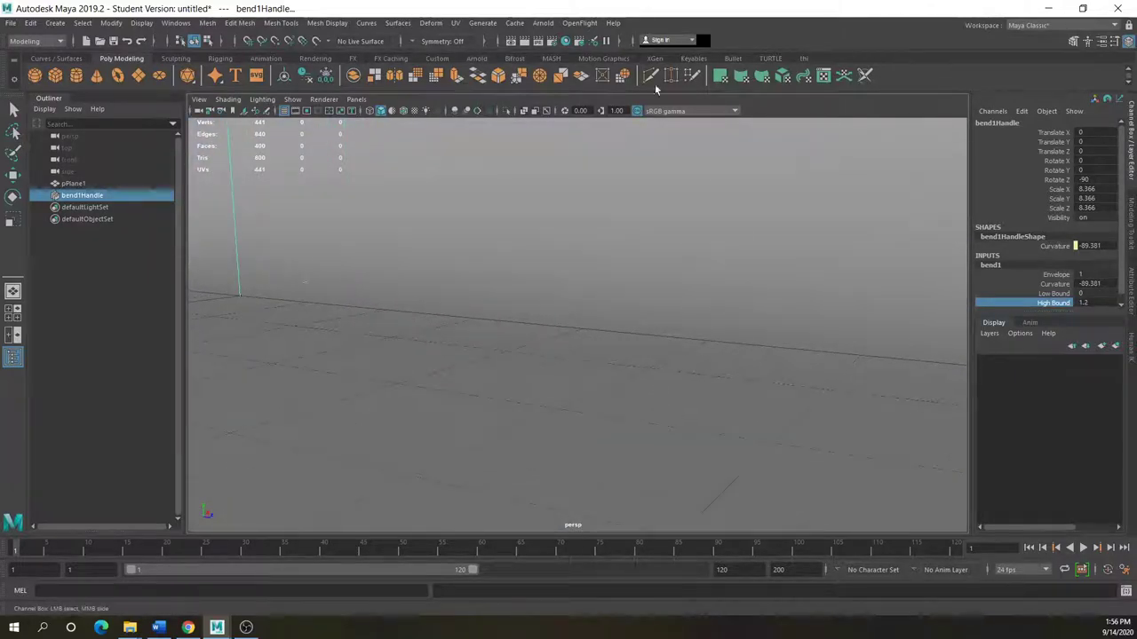
# Render the close-up of the curved backdrop with Maya Software and move the Render View window aside
pyautogui.click(525, 43)
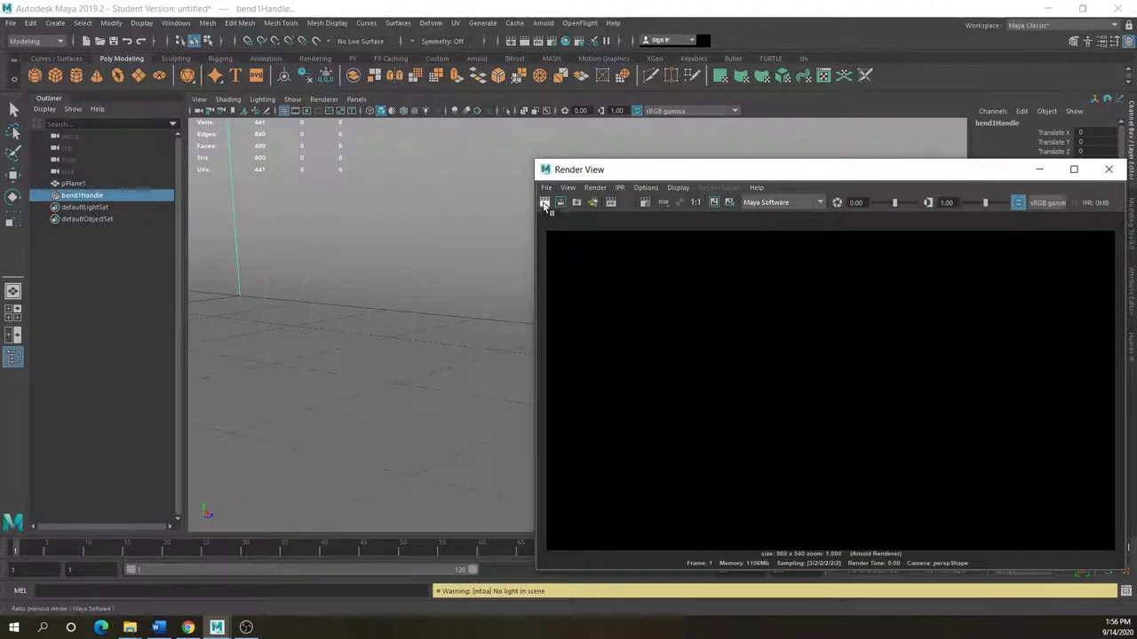
pyautogui.click(545, 202)
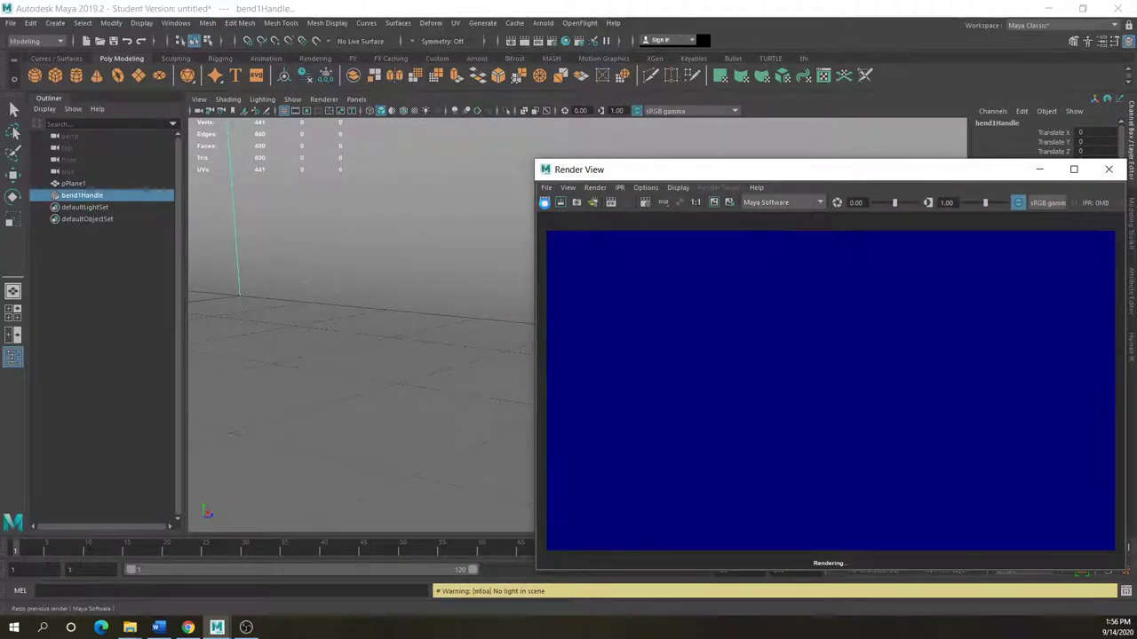
pyautogui.moveTo(956, 181); pyautogui.dragTo(830, 147)
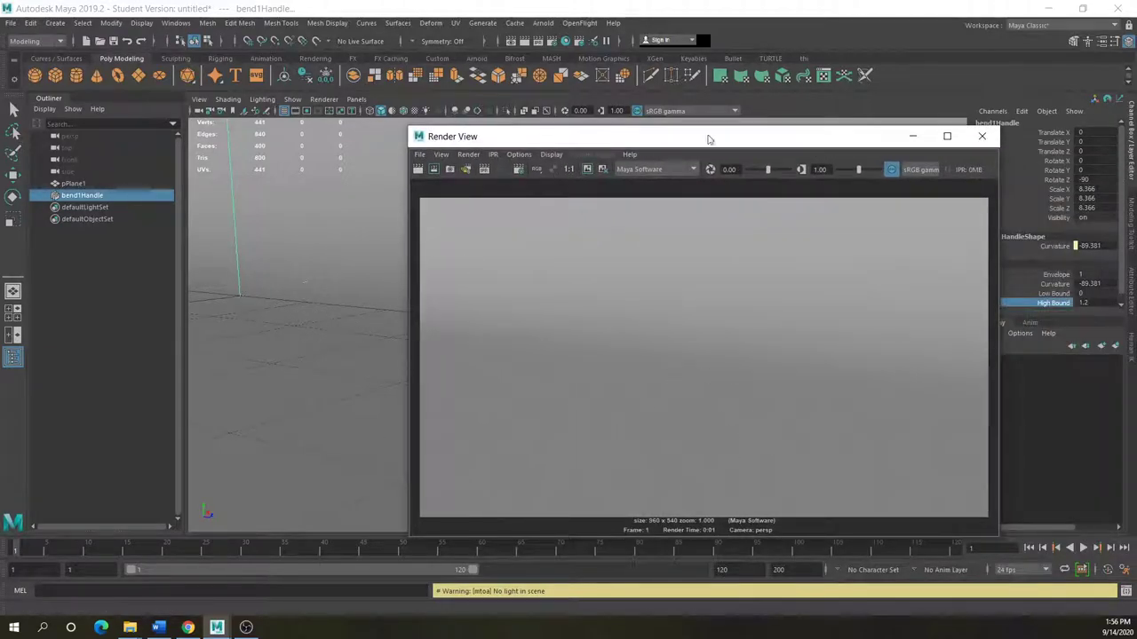
pyautogui.moveTo(733, 140); pyautogui.dragTo(284, 142)
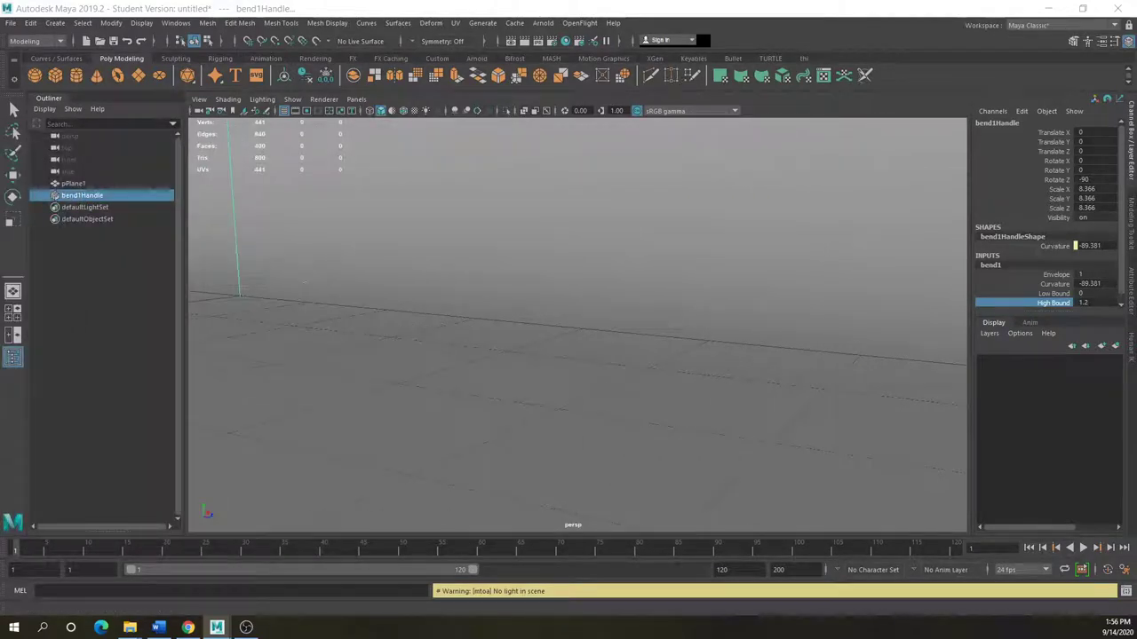
# Delete the curved plane together with its bend handle to empty the scene
pyautogui.scroll(-4, 675, 328)
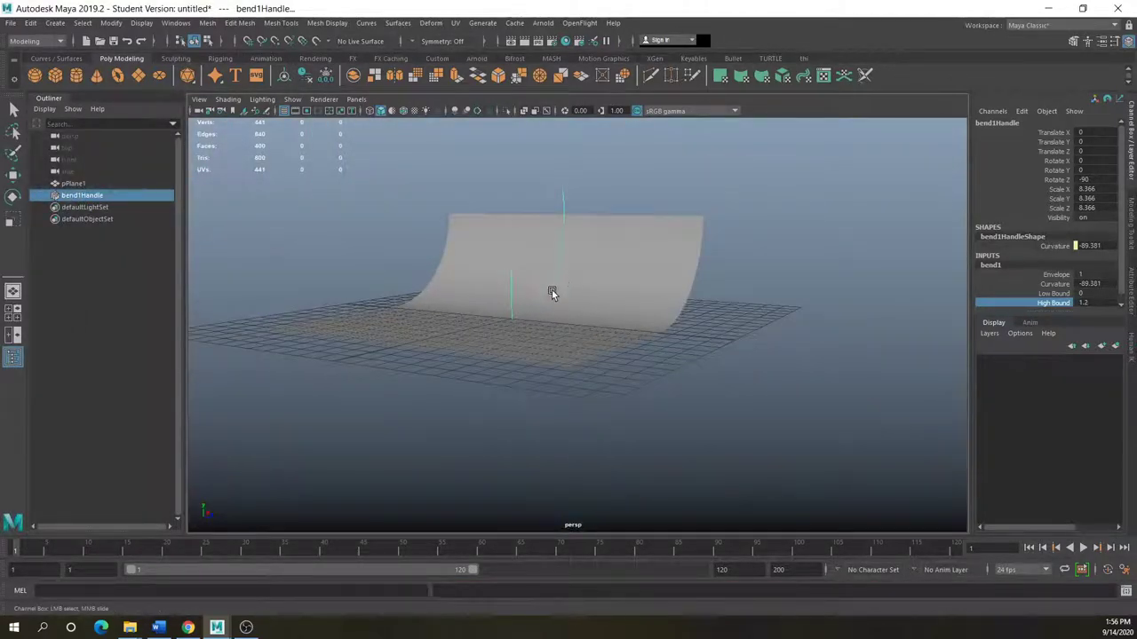
pyautogui.moveTo(631, 279); pyautogui.dragTo(405, 382)
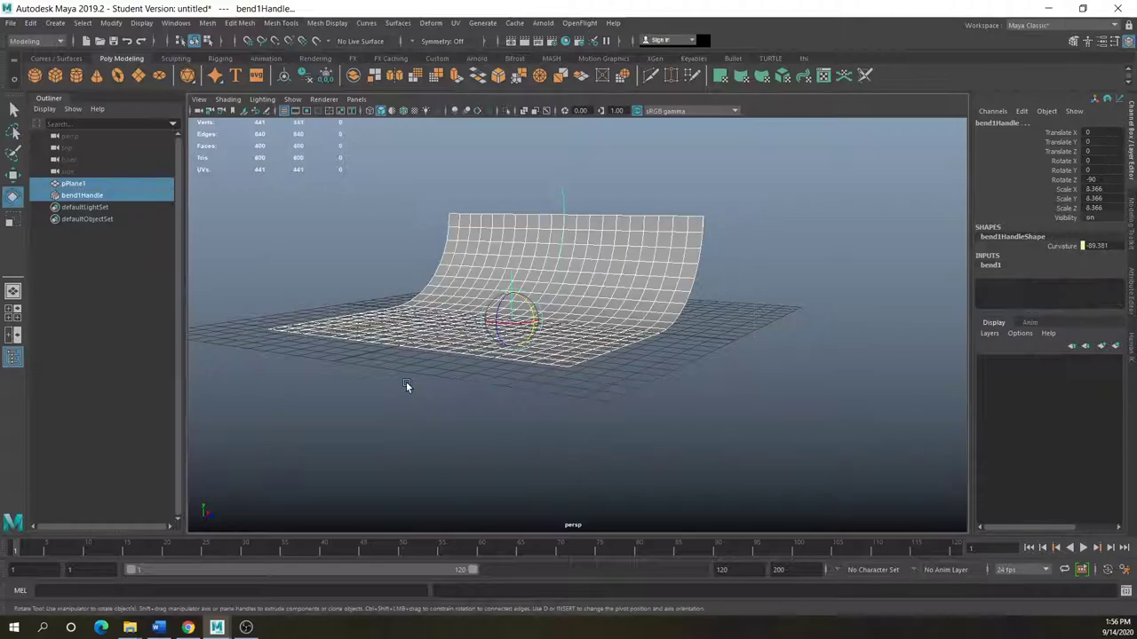
pyautogui.press('Delete')
pyautogui.keyDown('alt'); pyautogui.moveTo(581, 317); pyautogui.dragTo(609, 353); pyautogui.keyUp('alt')
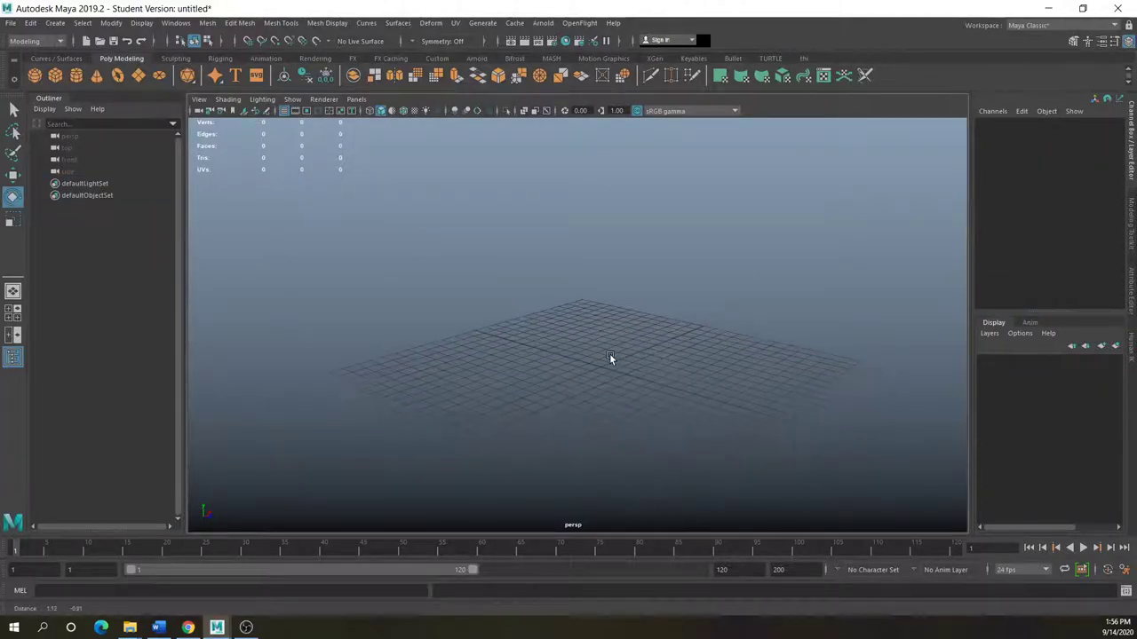
# Create a polygon sphere, scale it uniformly to 3 and raise it to Translate Y about 2.476
pyautogui.click(35, 77)
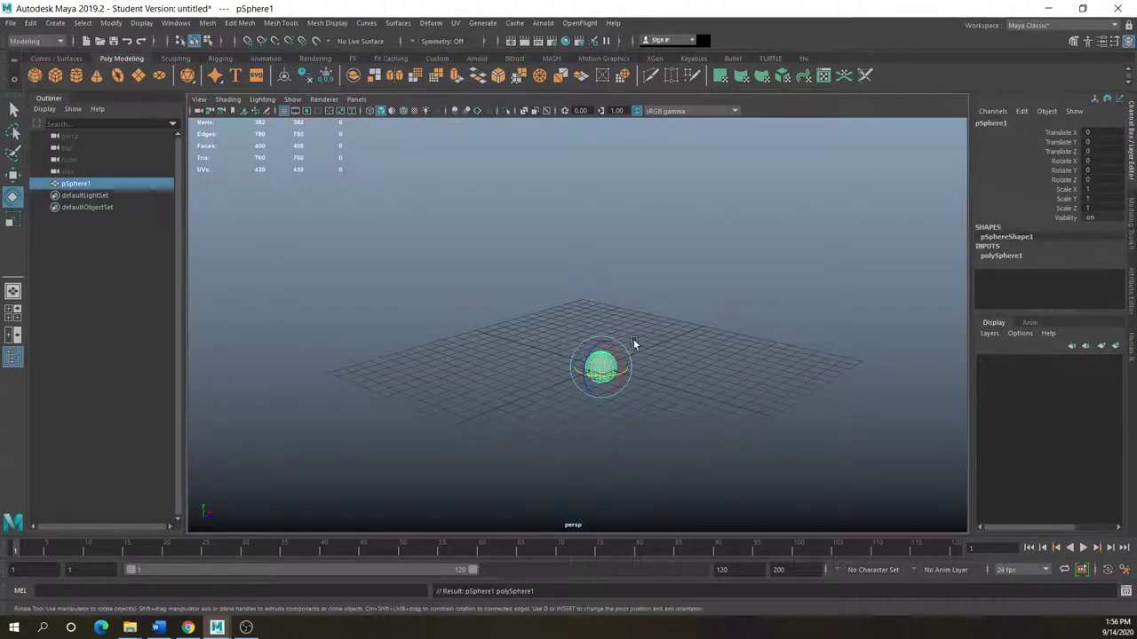
pyautogui.scroll(3, 623, 387)
pyautogui.press('r')
pyautogui.moveTo(619, 404); pyautogui.dragTo(723, 390)
pyautogui.click(12, 175)
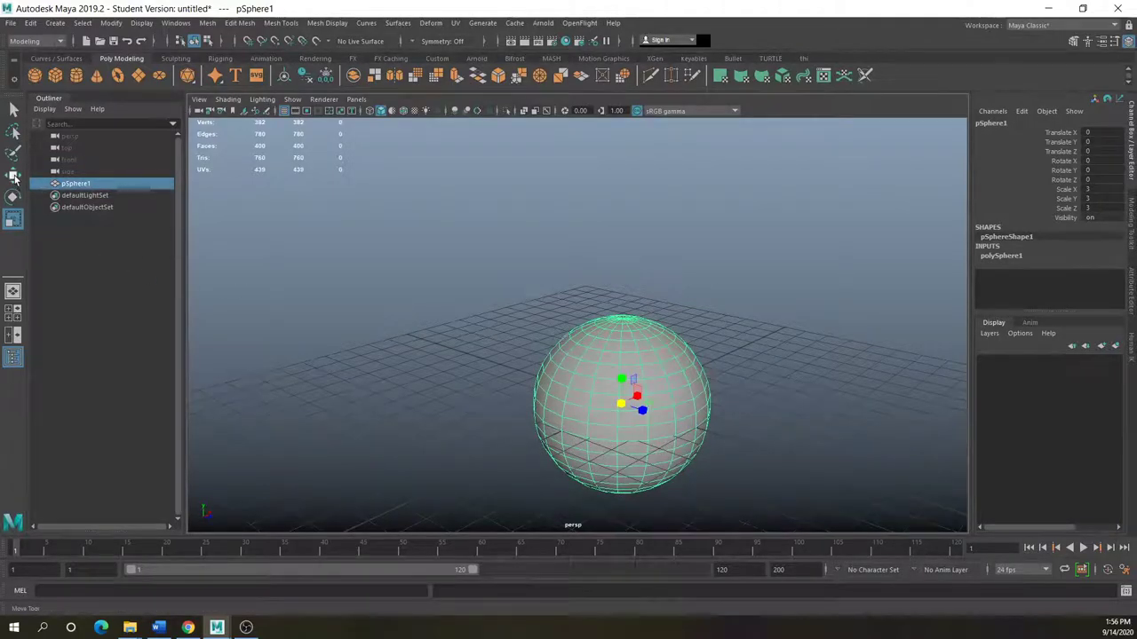
pyautogui.moveTo(621, 380); pyautogui.dragTo(589, 287)
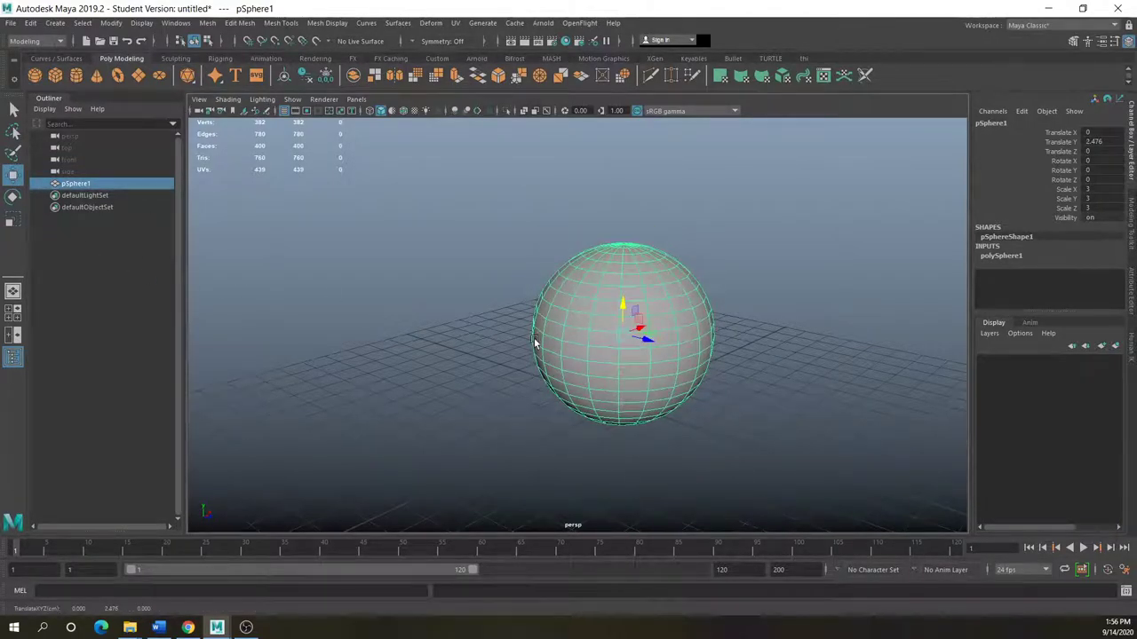
pyautogui.keyDown('alt'); pyautogui.moveTo(538, 337); pyautogui.dragTo(442, 338); pyautogui.keyUp('alt')
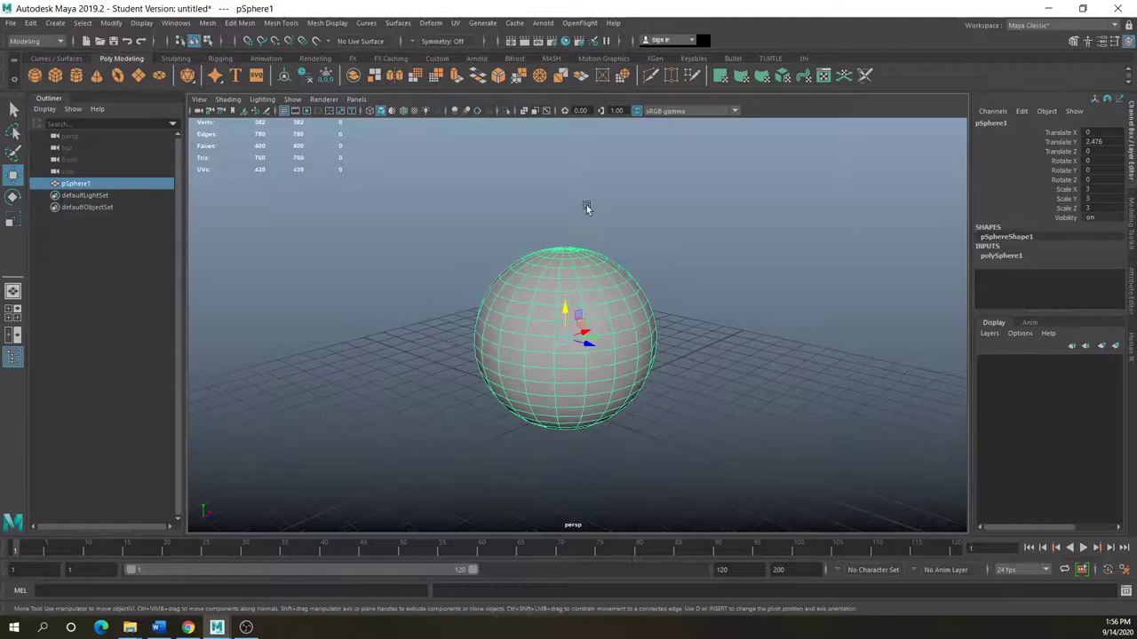
# Apply a nonlinear Squash deformer to the sphere and inspect its handle in wireframe display
pyautogui.click(431, 23)
pyautogui.moveTo(462, 202)
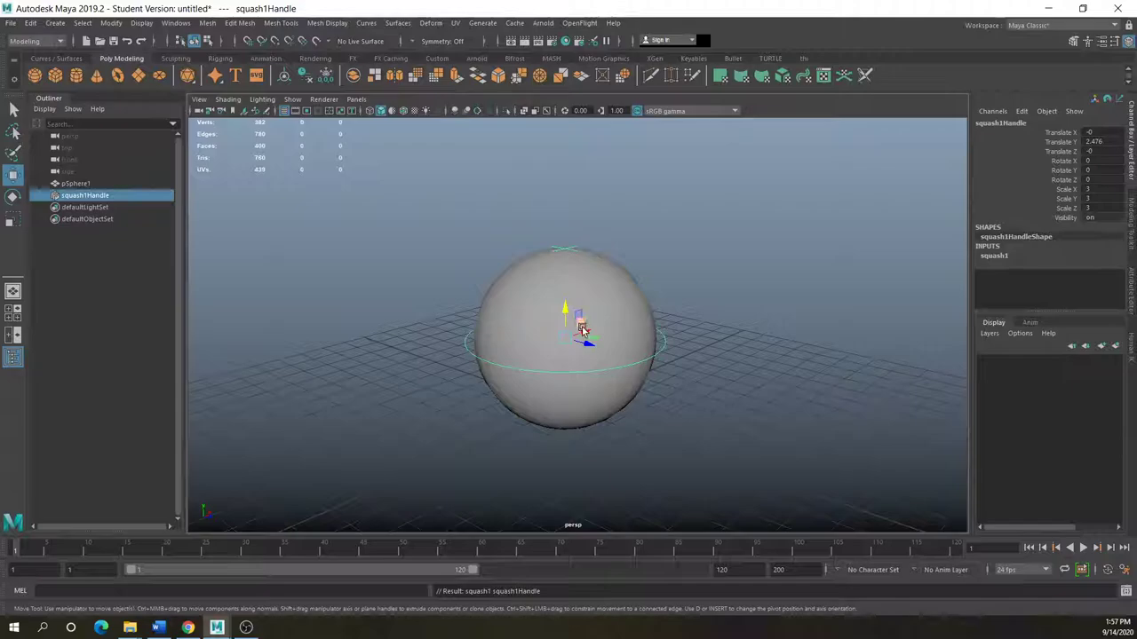
pyautogui.moveTo(507, 371)
pyautogui.keyDown('alt'); pyautogui.mouseDown()
pyautogui.moveTo(477, 373)
pyautogui.moveTo(493, 371)
pyautogui.mouseUp(); pyautogui.keyUp('alt')
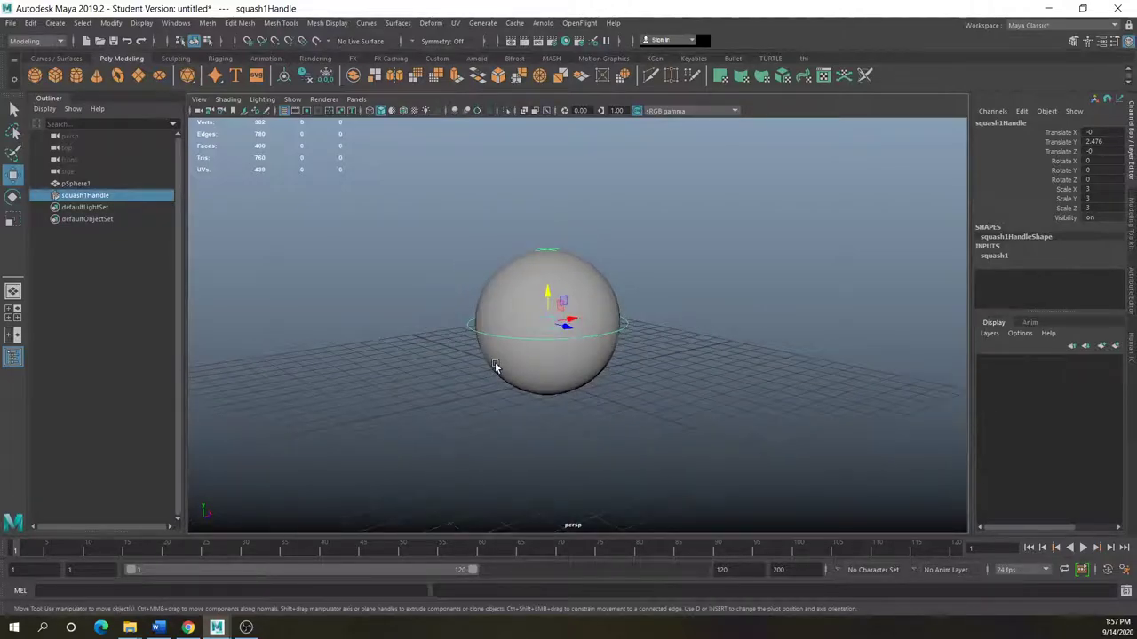
pyautogui.press('4')
pyautogui.scroll(3, 546, 359)
pyautogui.scroll(2, 547, 369)
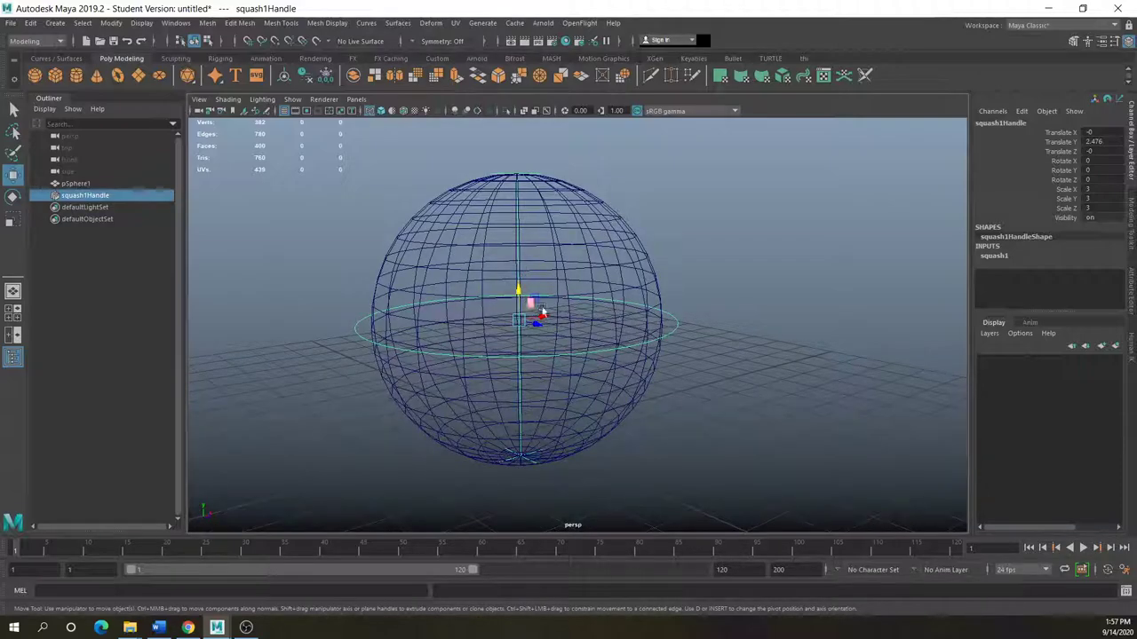
# Set the squash Factor to about -0.2 and return to shaded display
pyautogui.click(995, 256)
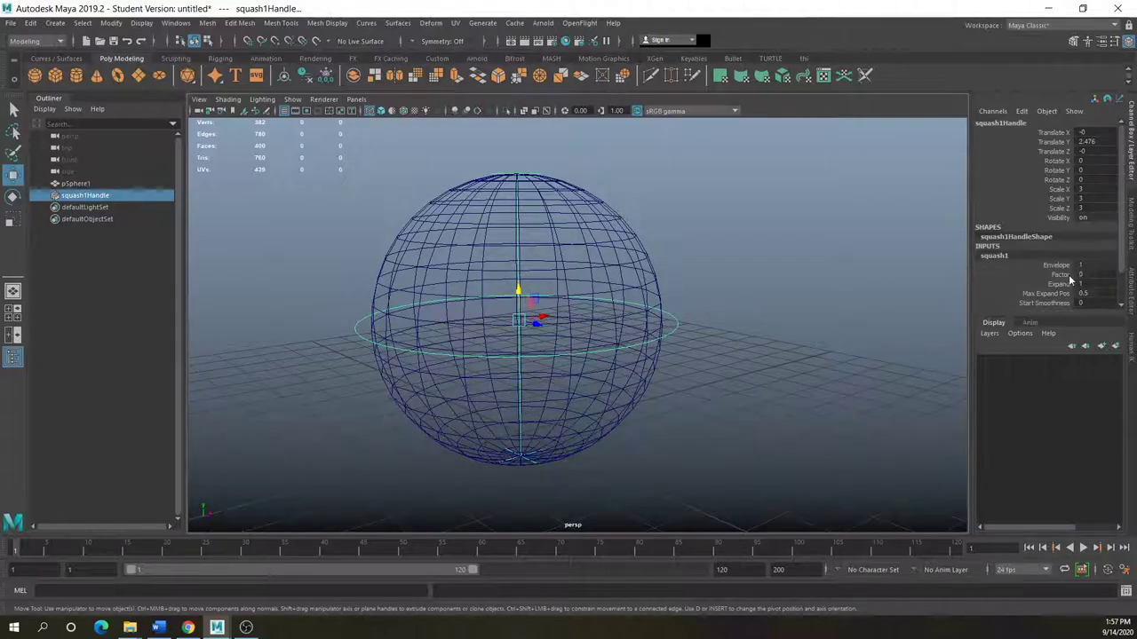
pyautogui.click(1062, 275)
pyautogui.moveTo(960, 278); pyautogui.dragTo(935, 279, button='middle')
pyautogui.press('5')
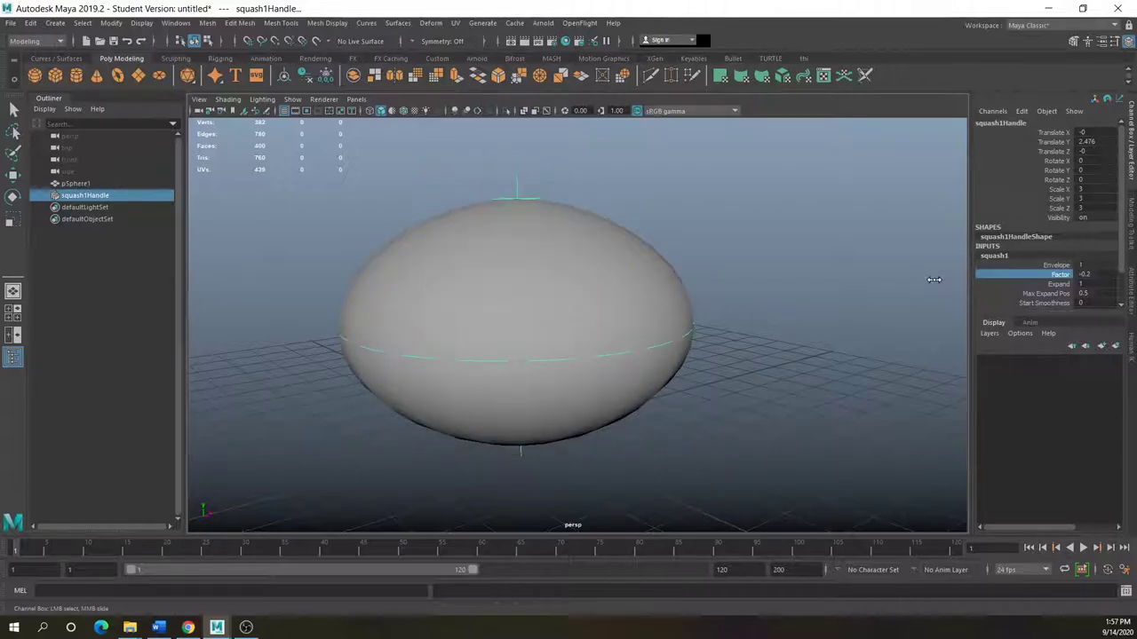
# Extend the squash deformer's Low Bound to about -1.4 and its High Bound to about 2.4
pyautogui.scroll(-2, 1057, 305)
pyautogui.click(1055, 287)
pyautogui.moveTo(914, 311); pyautogui.dragTo(1013, 309, button='middle')
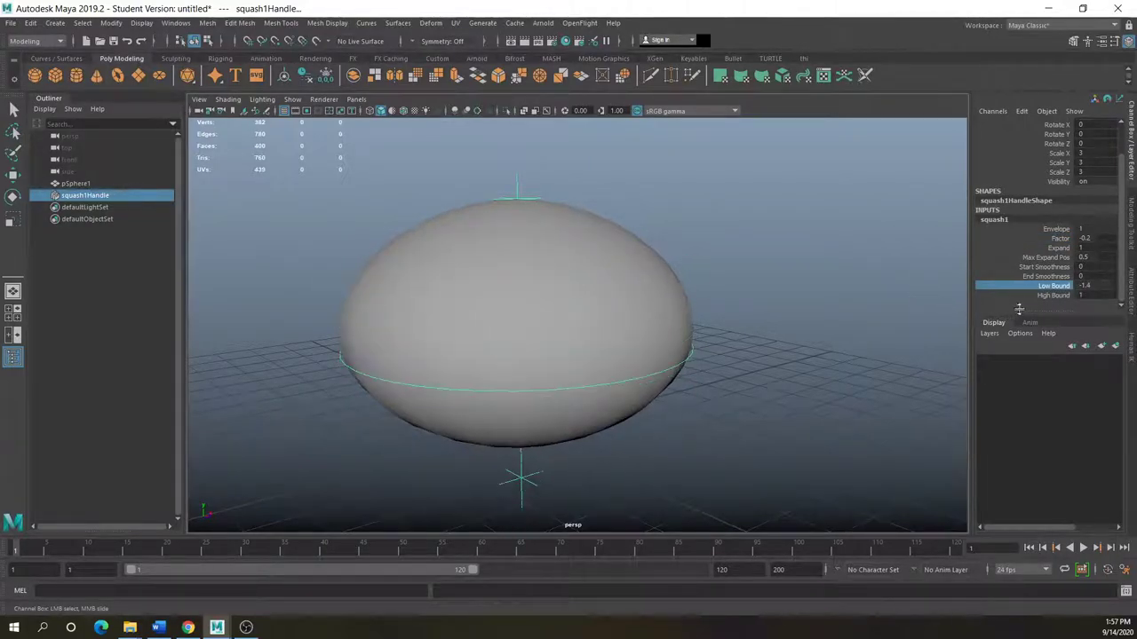
pyautogui.click(1053, 295)
pyautogui.moveTo(934, 308)
pyautogui.mouseDown(button='middle')
pyautogui.moveTo(906, 306)
pyautogui.moveTo(932, 297)
pyautogui.moveTo(901, 292)
pyautogui.moveTo(918, 297)
pyautogui.mouseUp(button='middle')
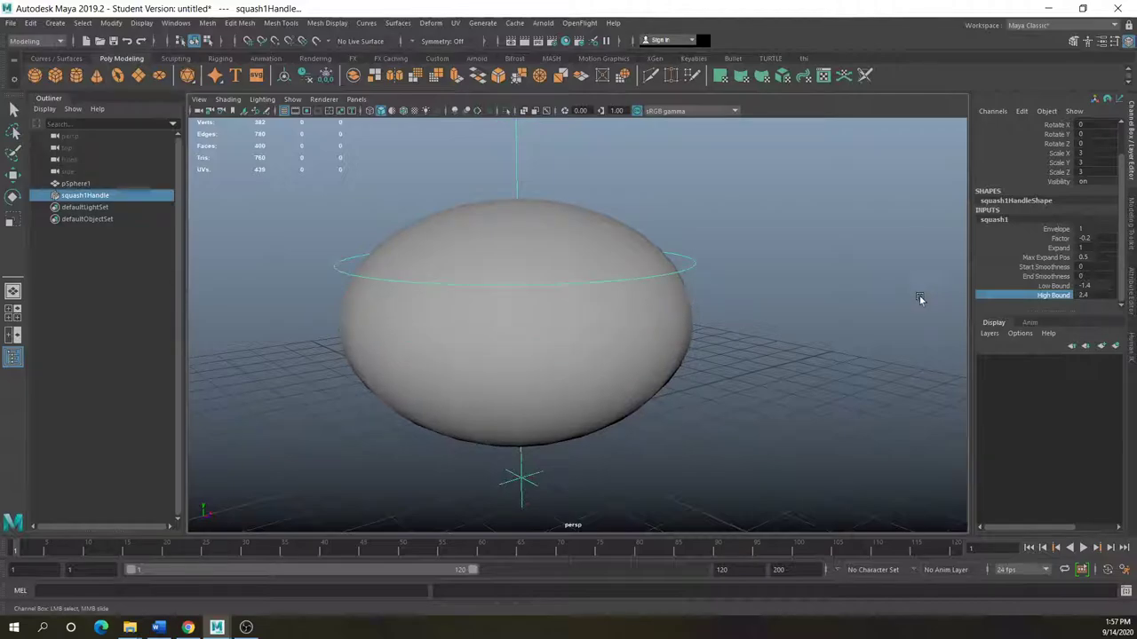
# Strengthen the squash to a Factor of about -0.5 and extend its Low Bound to about -4.8
pyautogui.click(1060, 239)
pyautogui.moveTo(898, 302)
pyautogui.mouseDown(button='middle')
pyautogui.moveTo(872, 294)
pyautogui.moveTo(891, 294)
pyautogui.mouseUp(button='middle')
pyautogui.click(1054, 287)
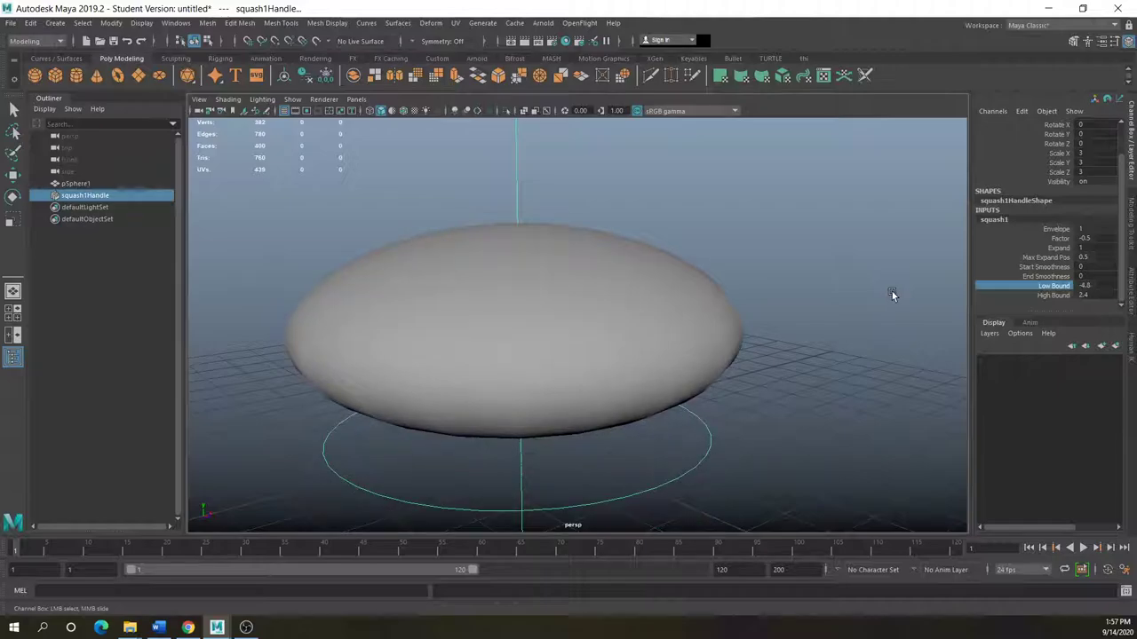
# Lower the squash handle along the Y axis in the side view, keeping its center within the sphere
pyautogui.press('space')
pyautogui.press('space')
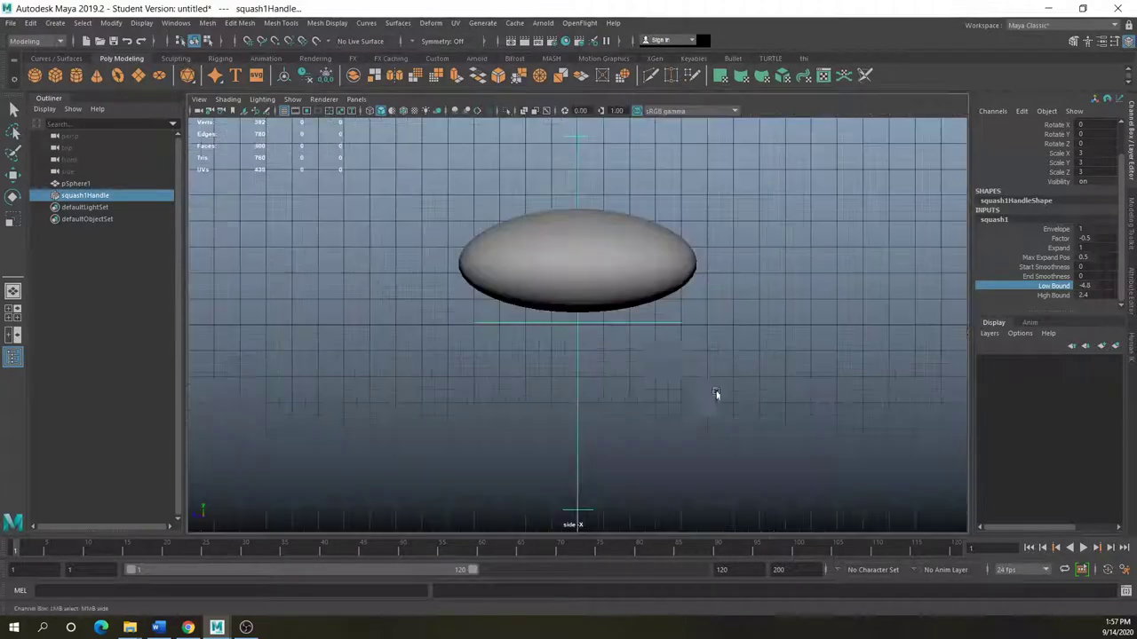
pyautogui.keyDown('alt'); pyautogui.moveTo(633, 289); pyautogui.dragTo(601, 337, button='middle'); pyautogui.keyUp('alt')
pyautogui.scroll(1, 603, 333)
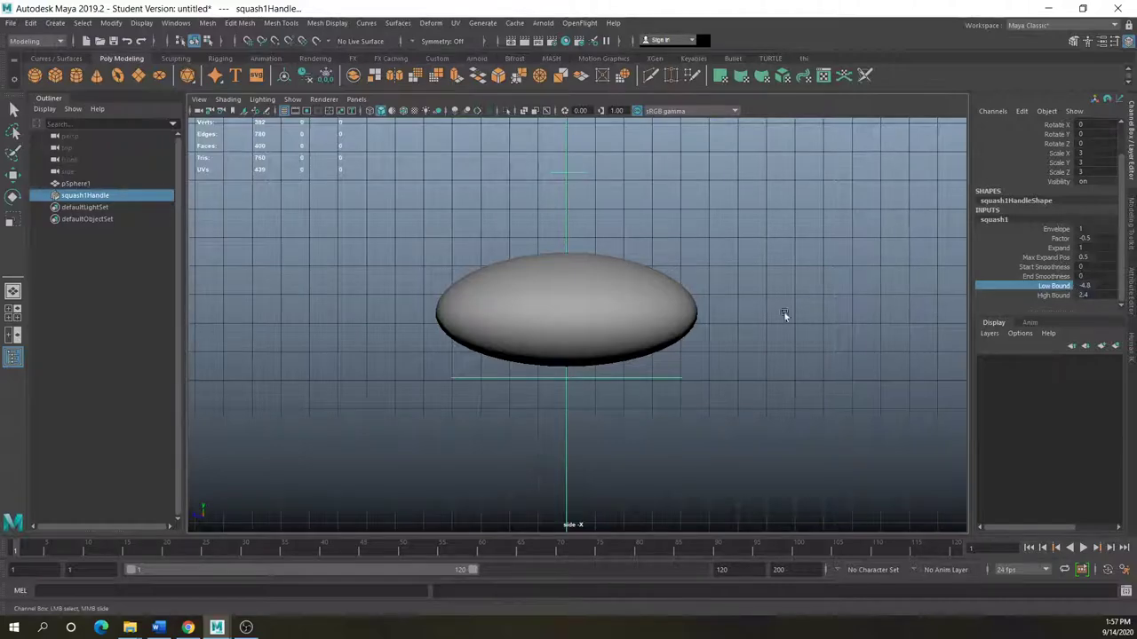
pyautogui.press('w')
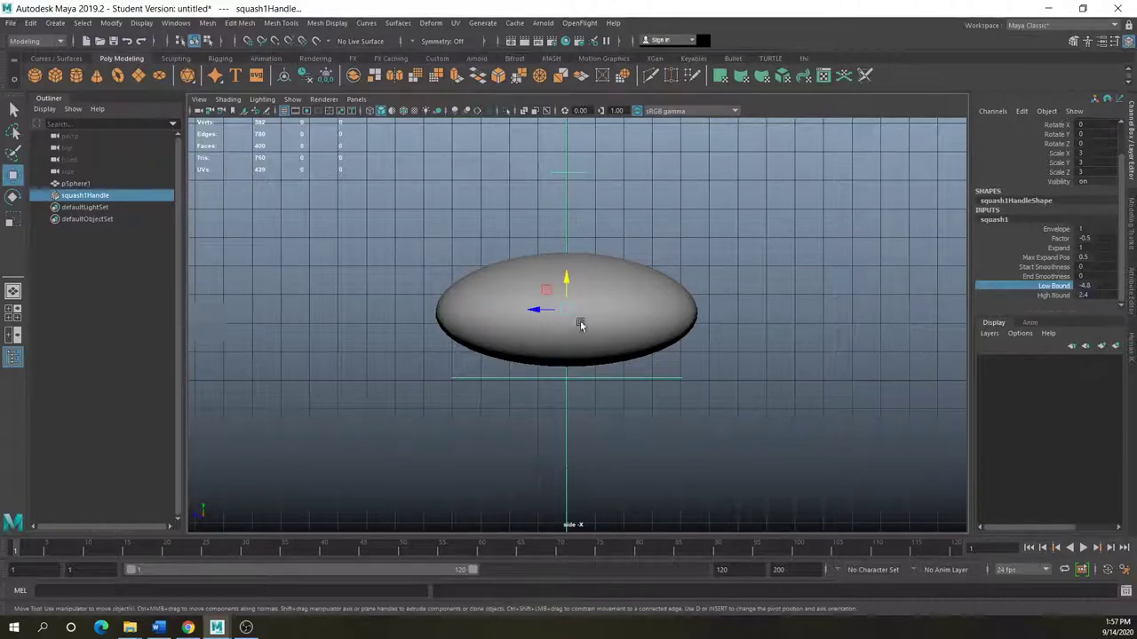
pyautogui.moveTo(564, 283); pyautogui.dragTo(571, 327)
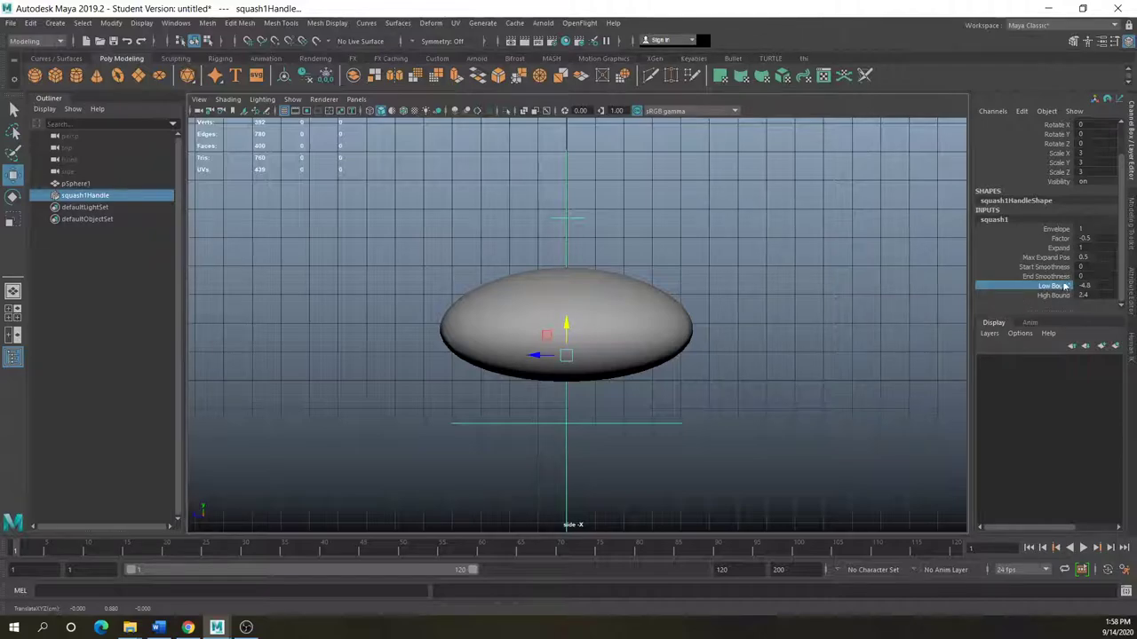
# Widen the squash deformer's range to a Low Bound of -10 and a High Bound of about 8.5
pyautogui.moveTo(843, 315); pyautogui.dragTo(701, 302, button='middle')
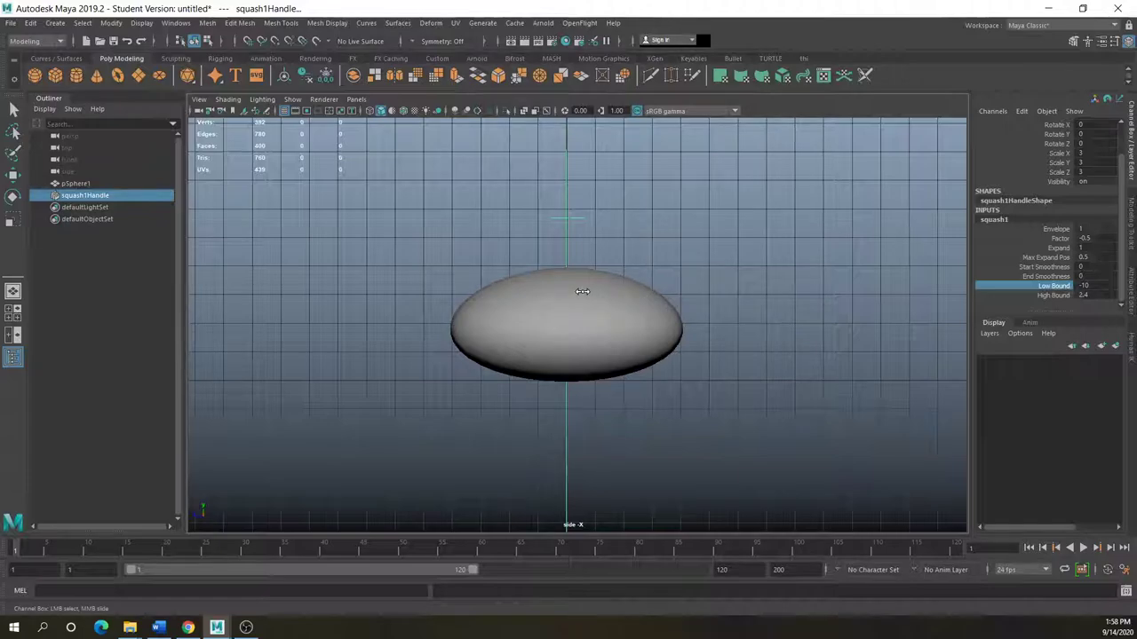
pyautogui.click(1052, 294)
pyautogui.moveTo(834, 321); pyautogui.dragTo(871, 321, button='middle')
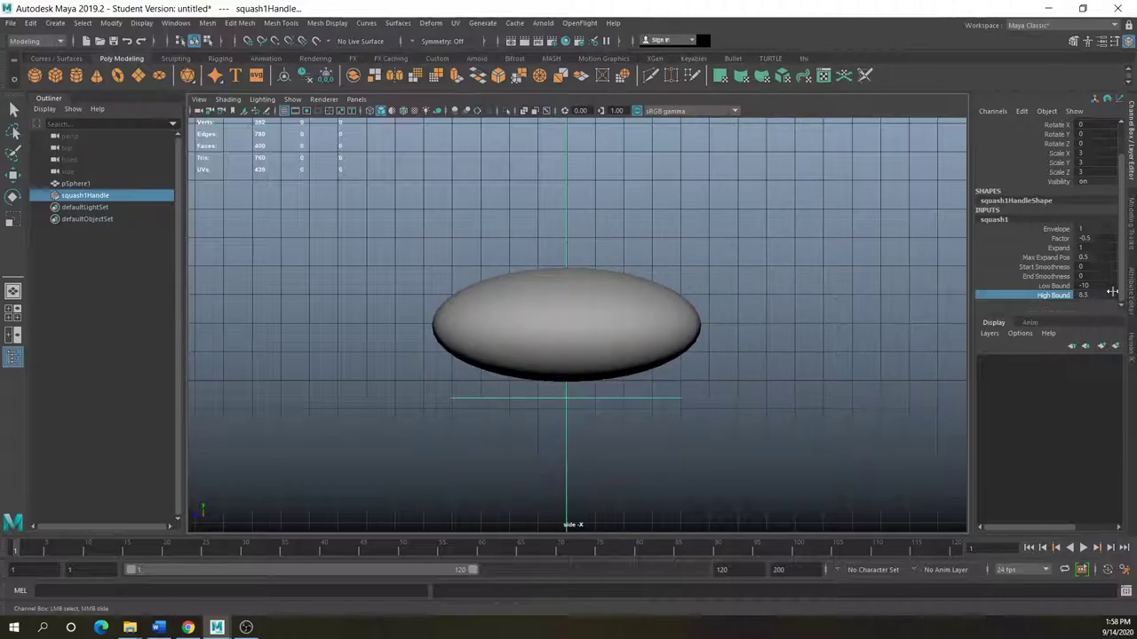
# Set the squash Expand value to 0 and raise the handle slightly along the Y axis
pyautogui.click(1058, 247)
pyautogui.moveTo(862, 286)
pyautogui.mouseDown(button='middle')
pyautogui.moveTo(877, 286)
pyautogui.moveTo(864, 283)
pyautogui.mouseUp(button='middle')
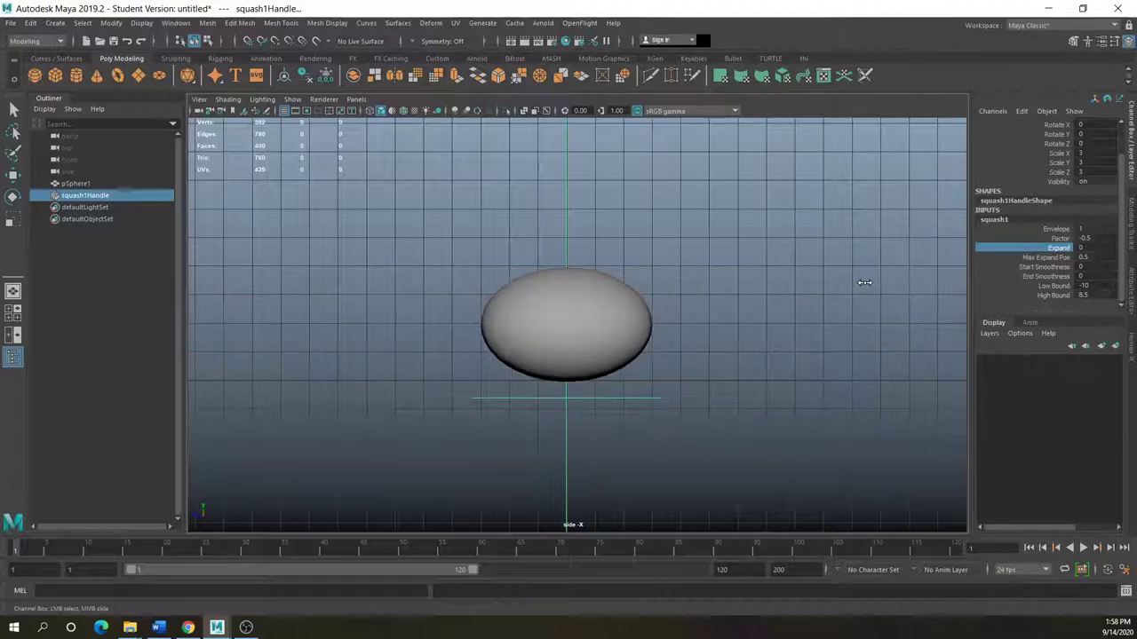
pyautogui.click(1060, 286)
pyautogui.click(12, 174)
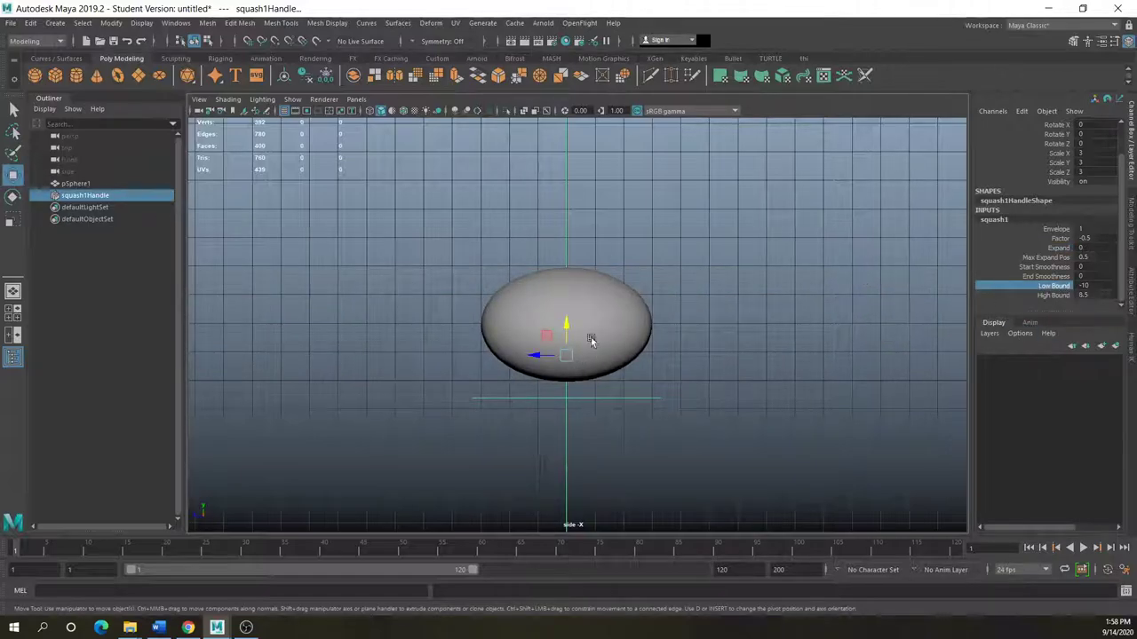
pyautogui.moveTo(567, 329)
pyautogui.mouseDown()
pyautogui.moveTo(568, 237)
pyautogui.moveTo(592, 127)
pyautogui.moveTo(586, 378)
pyautogui.moveTo(584, 258)
pyautogui.moveTo(581, 315)
pyautogui.mouseUp()
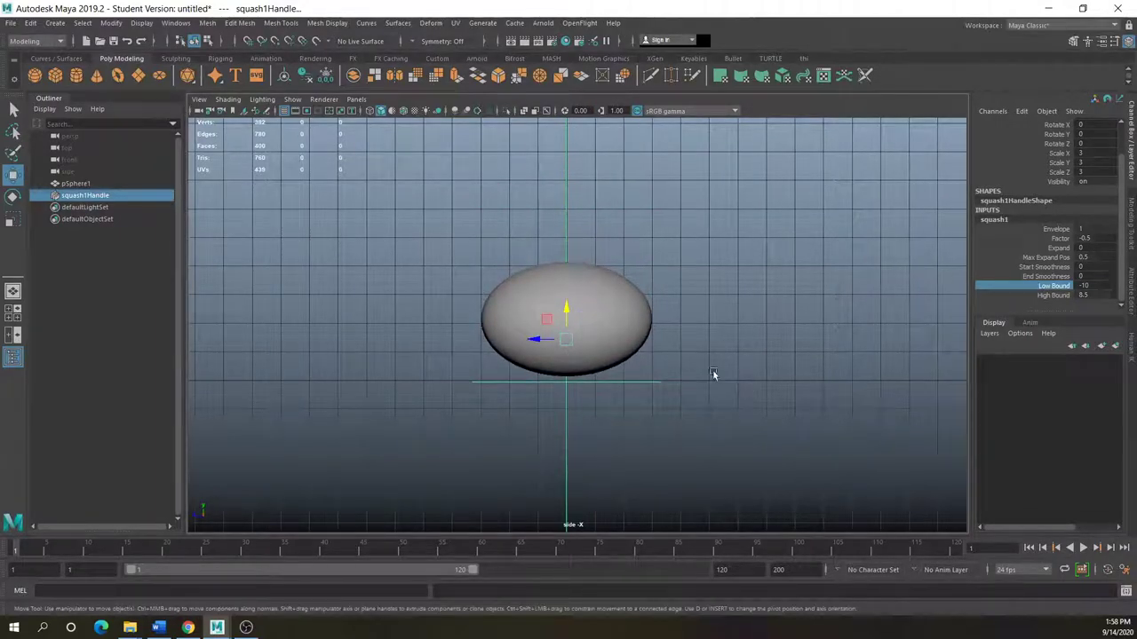
# Examine the squashed sphere and the extent of its handle in the side and perspective views
pyautogui.scroll(-3, 700, 358)
pyautogui.scroll(-3, 631, 348)
pyautogui.scroll(6, 678, 353)
pyautogui.scroll(3, 594, 330)
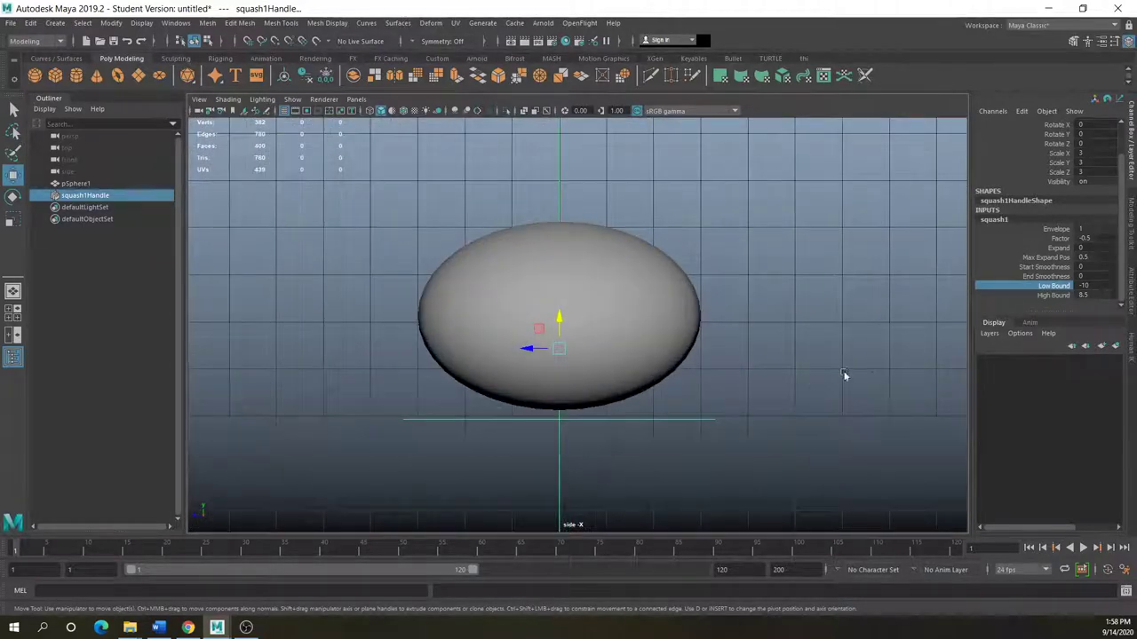
pyautogui.press('space')
pyautogui.scroll(-3, 681, 299)
pyautogui.press('space')
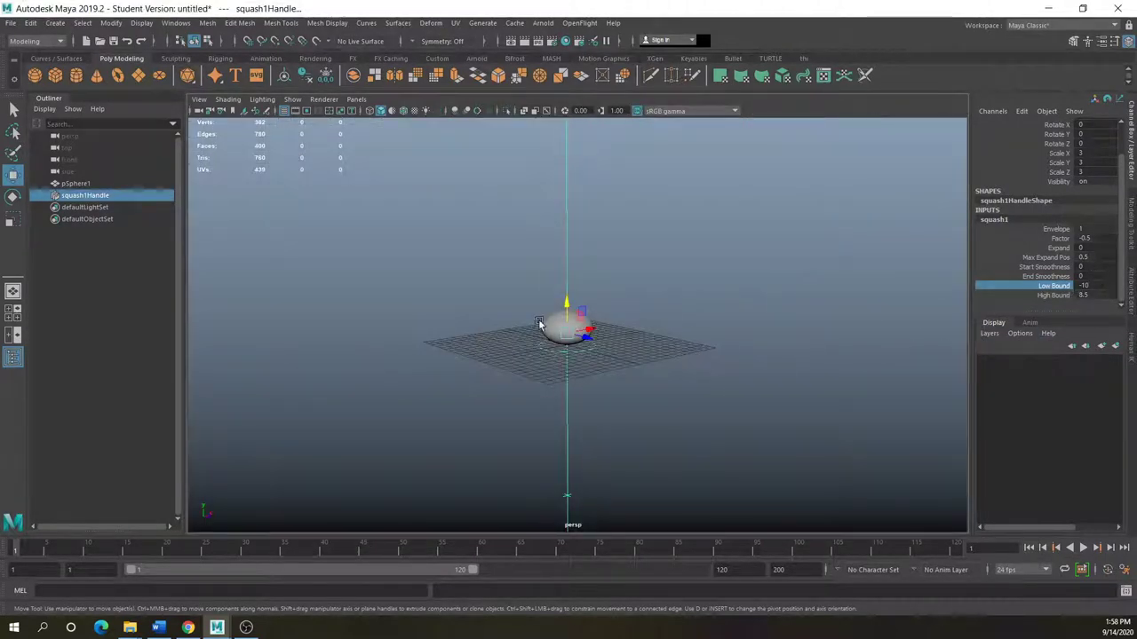
pyautogui.scroll(3, 539, 322)
# Undo the recent squash handle moves and bound changes, and cancel the Student Version file save
pyautogui.hotkey('ctrl', 'z')
pyautogui.hotkey('ctrl', 'z')
pyautogui.hotkey('ctrl', 'z')
pyautogui.hotkey('ctrl', 'z')
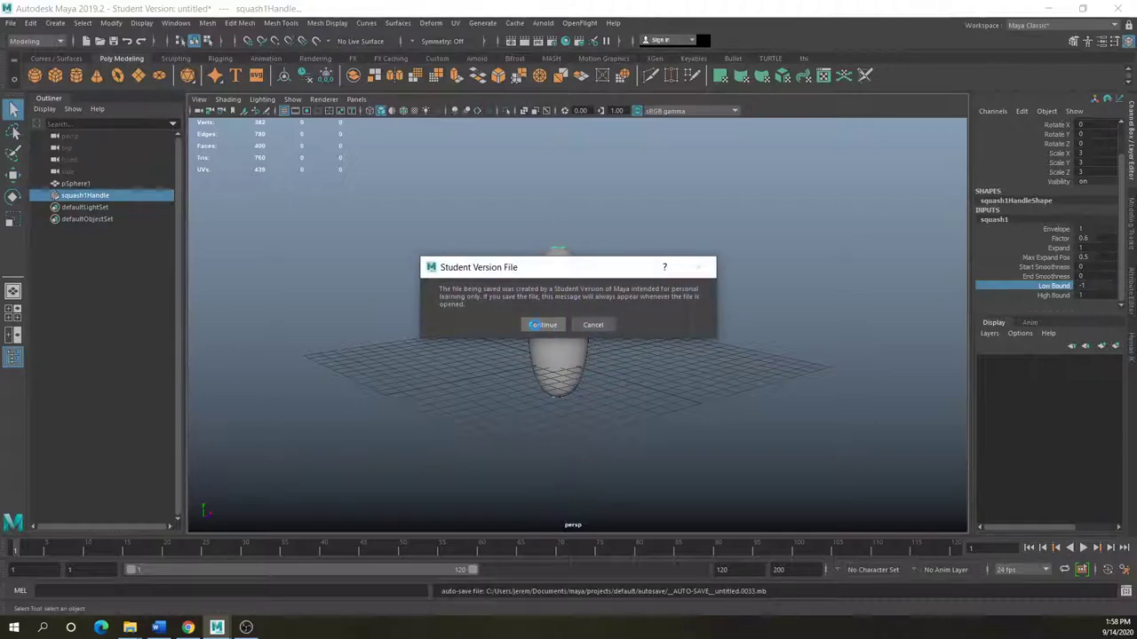
pyautogui.click(592, 326)
# Undo the remaining Factor adjustments on the squash deformer to restore the round sphere
pyautogui.moveTo(555, 294); pyautogui.dragTo(520, 294)
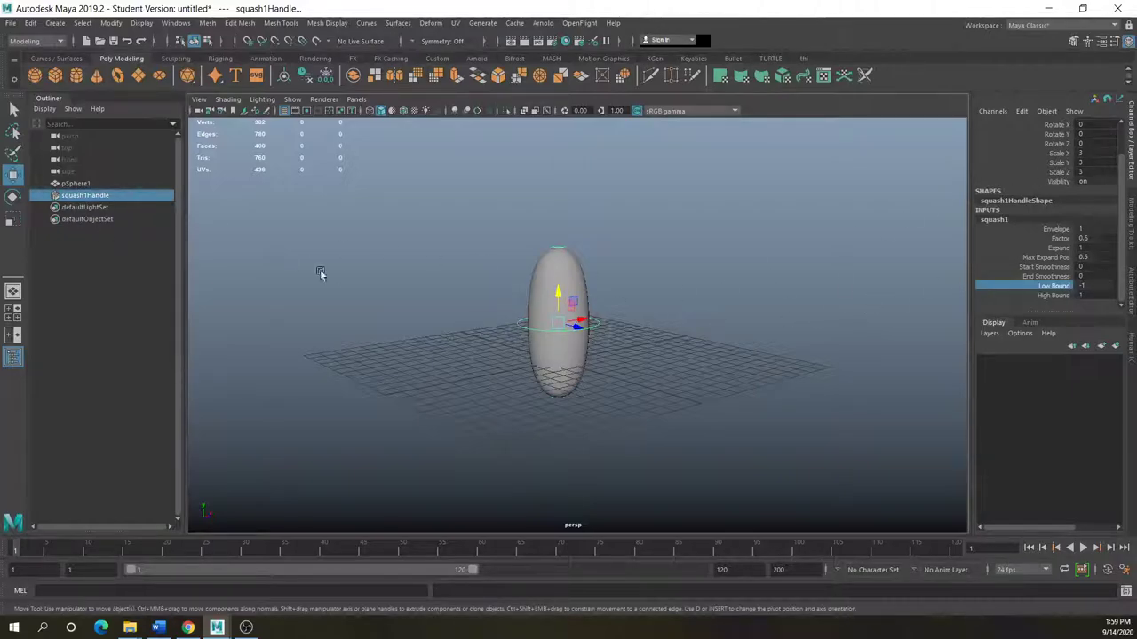
pyautogui.click(632, 336)
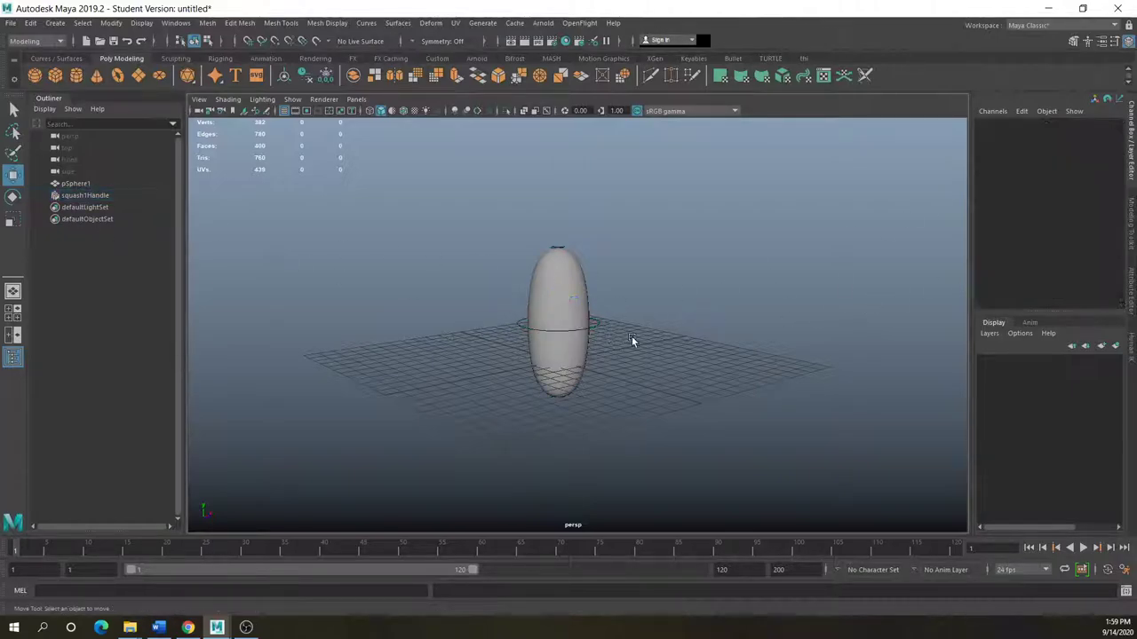
pyautogui.click(571, 308)
pyautogui.hotkey('ctrl', 'z')
pyautogui.hotkey('ctrl', 'z')
pyautogui.hotkey('ctrl', 'z')
pyautogui.hotkey('ctrl', 'z')
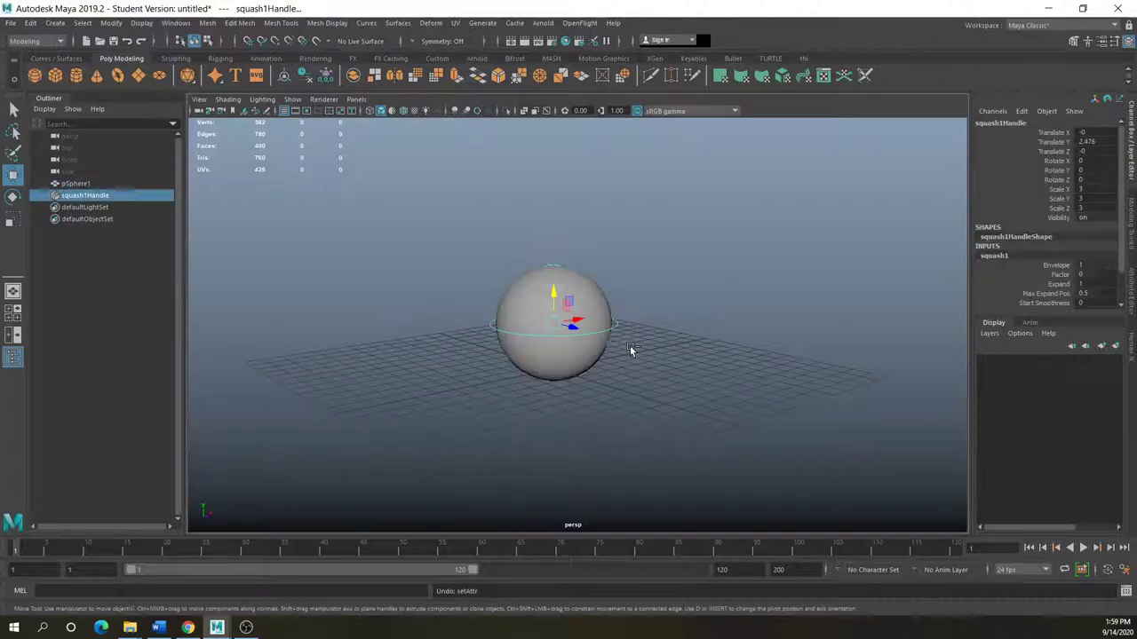
# Without the squash deformer, scale the sphere itself to about X 4.315, Y 1.676, Z 6.306 and lower it to Translate Y about 1.496
pyautogui.click(1063, 190)
pyautogui.moveTo(556, 305); pyautogui.dragTo(584, 351)
pyautogui.moveTo(584, 351); pyautogui.dragTo(589, 355, button='middle')
pyautogui.keyDown('alt'); pyautogui.moveTo(588, 356); pyautogui.dragTo(497, 337); pyautogui.keyUp('alt')
pyautogui.click(12, 175)
pyautogui.moveTo(556, 289); pyautogui.dragTo(515, 351)
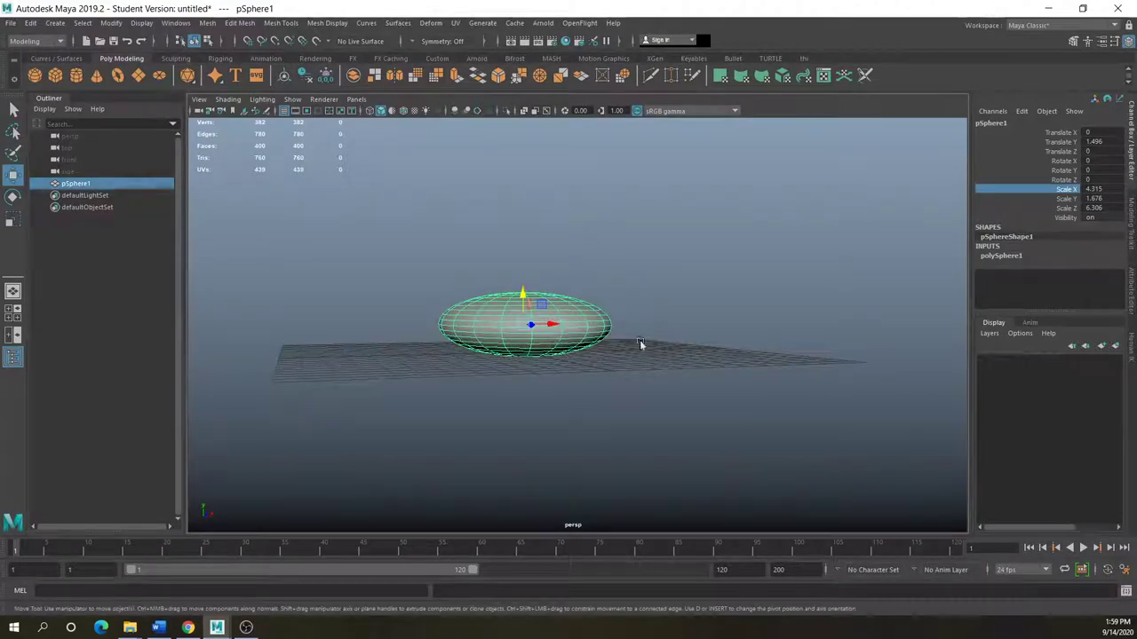
# Undo the sphere's non-uniform scaling and lowering, and position the round sphere at Translate Y about 2.872
pyautogui.hotkey('ctrl', 'z')
pyautogui.hotkey('ctrl', 'z')
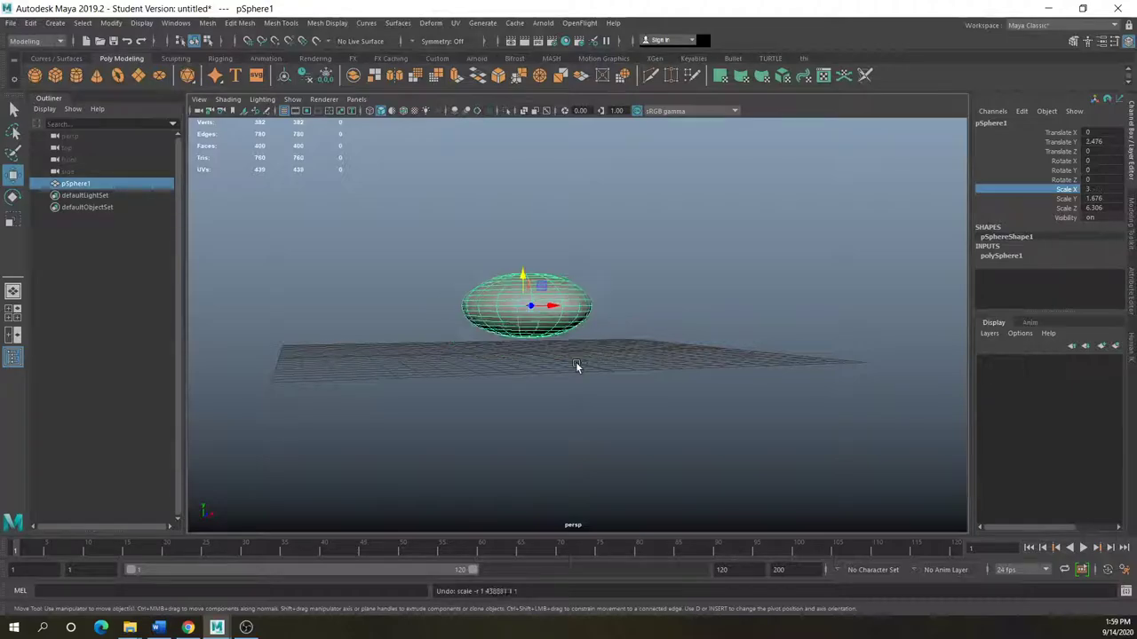
pyautogui.moveTo(523, 324); pyautogui.dragTo(528, 269)
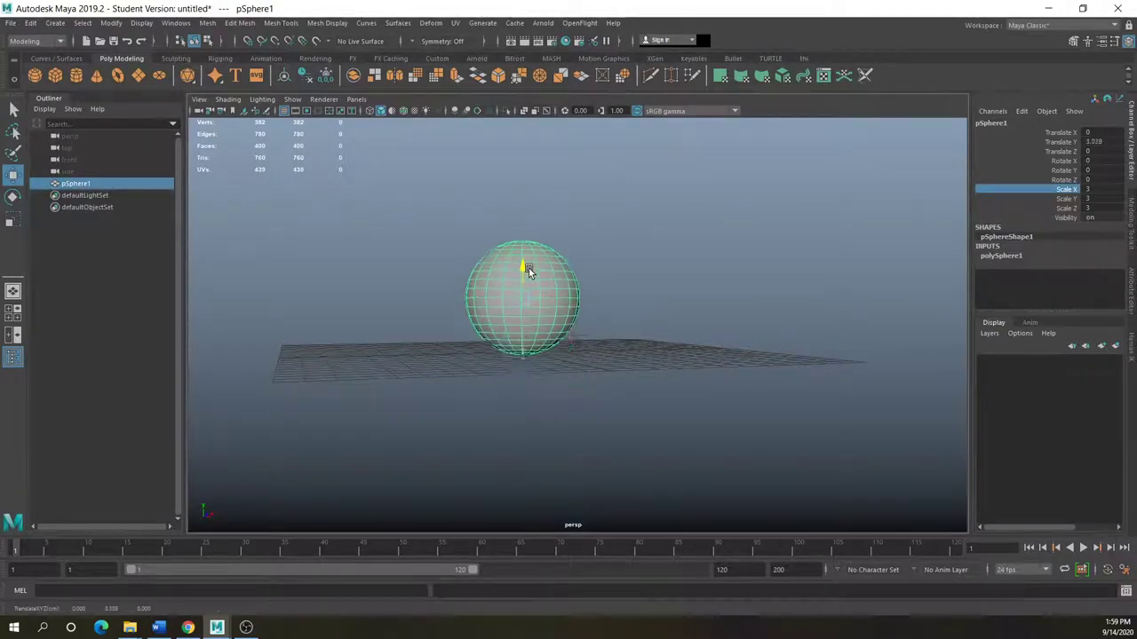
# Apply a nonlinear Squash deformer to the sphere and lower its handle to the sphere's base, at Translate Y about 0.188
pyautogui.click(455, 24)
pyautogui.moveTo(430, 23)
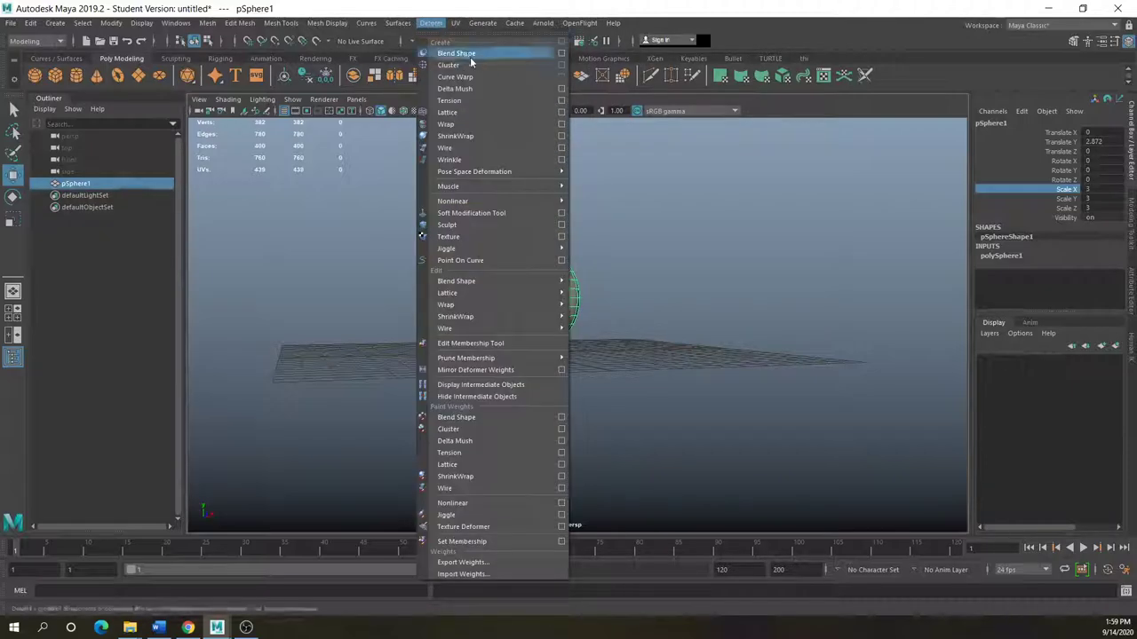
pyautogui.moveTo(493, 201)
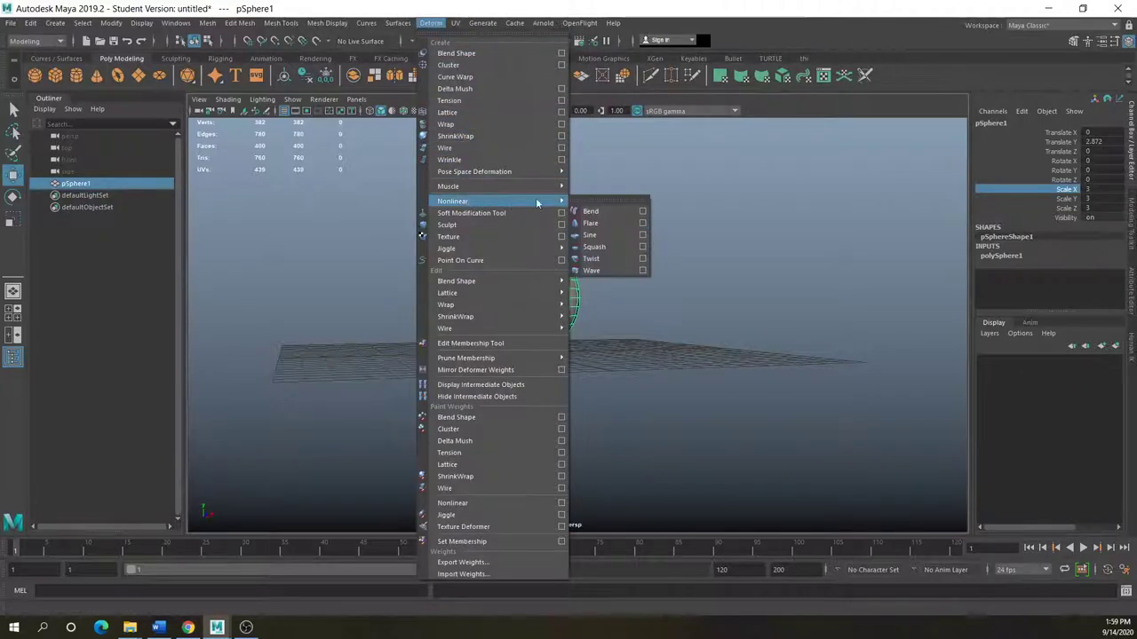
pyautogui.click(632, 247)
pyautogui.moveTo(523, 275); pyautogui.dragTo(519, 322)
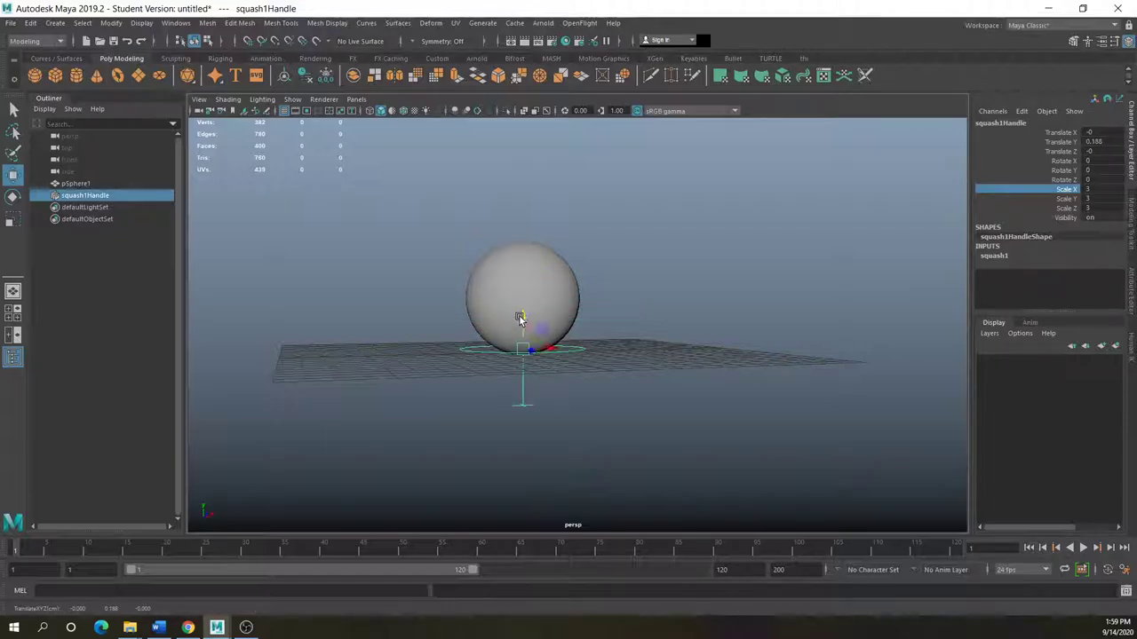
# Set the squash deformer's Expand to about 7.3 and its Factor to about -10
pyautogui.click(991, 257)
pyautogui.click(1061, 284)
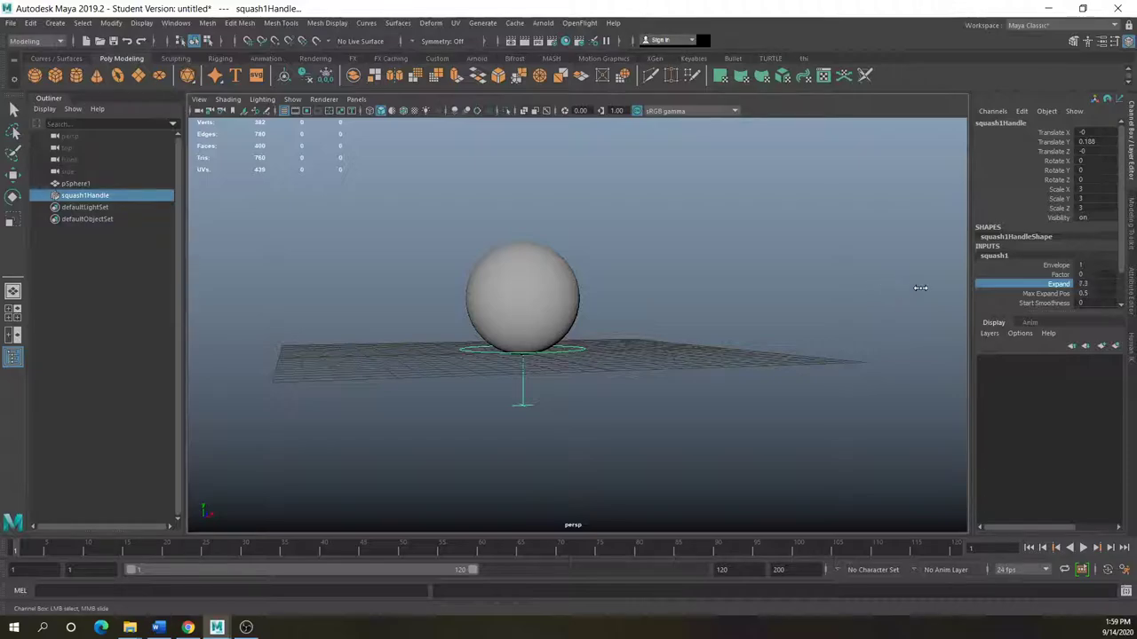
pyautogui.click(1059, 275)
pyautogui.moveTo(820, 290); pyautogui.dragTo(717, 288, button='middle')
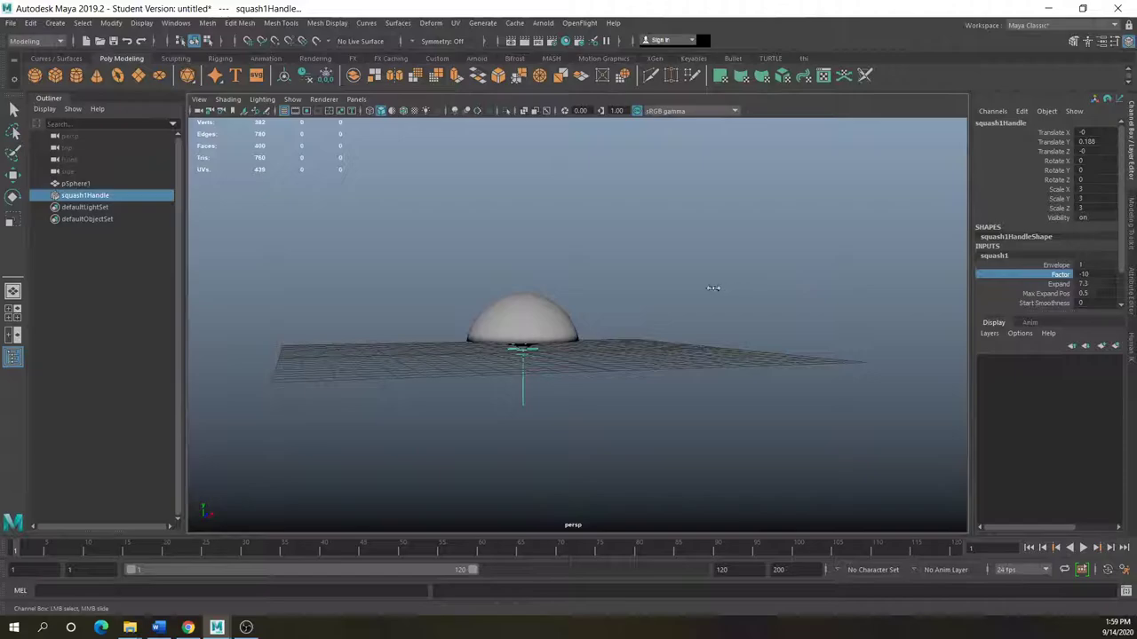
# Undo the Squash deformer together with its settings and delete the sphere from the scene
pyautogui.hotkey('ctrl', 'z')
pyautogui.hotkey('ctrl', 'z')
pyautogui.hotkey('ctrl', 'z')
pyautogui.hotkey('ctrl', 'z')
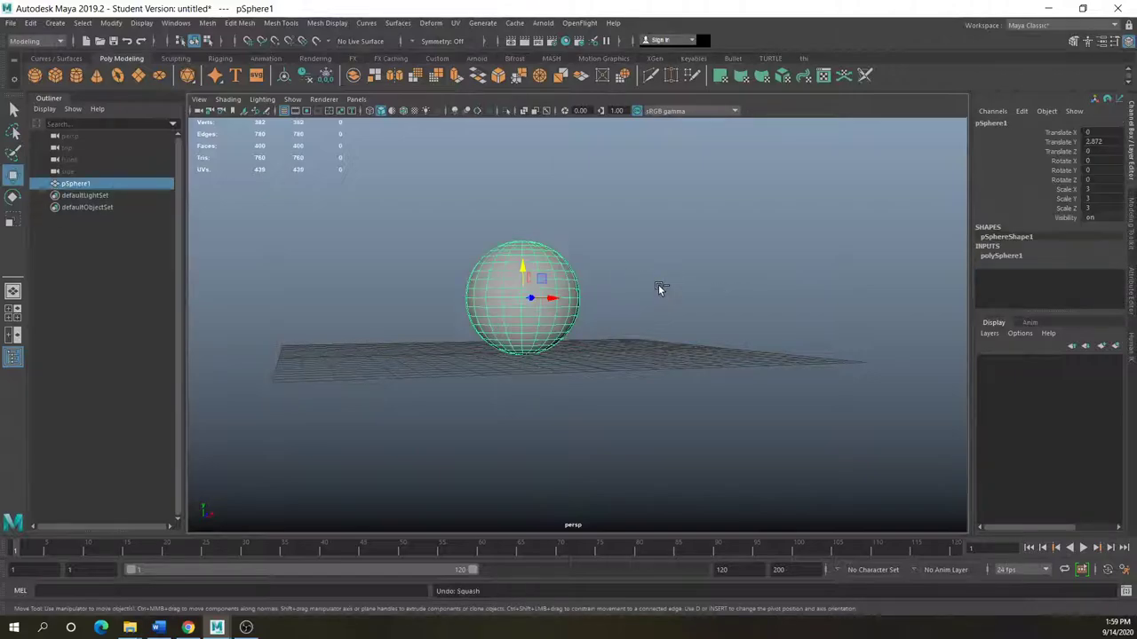
pyautogui.moveTo(523, 320); pyautogui.dragTo(503, 267)
pyautogui.scroll(-2, 447, 323)
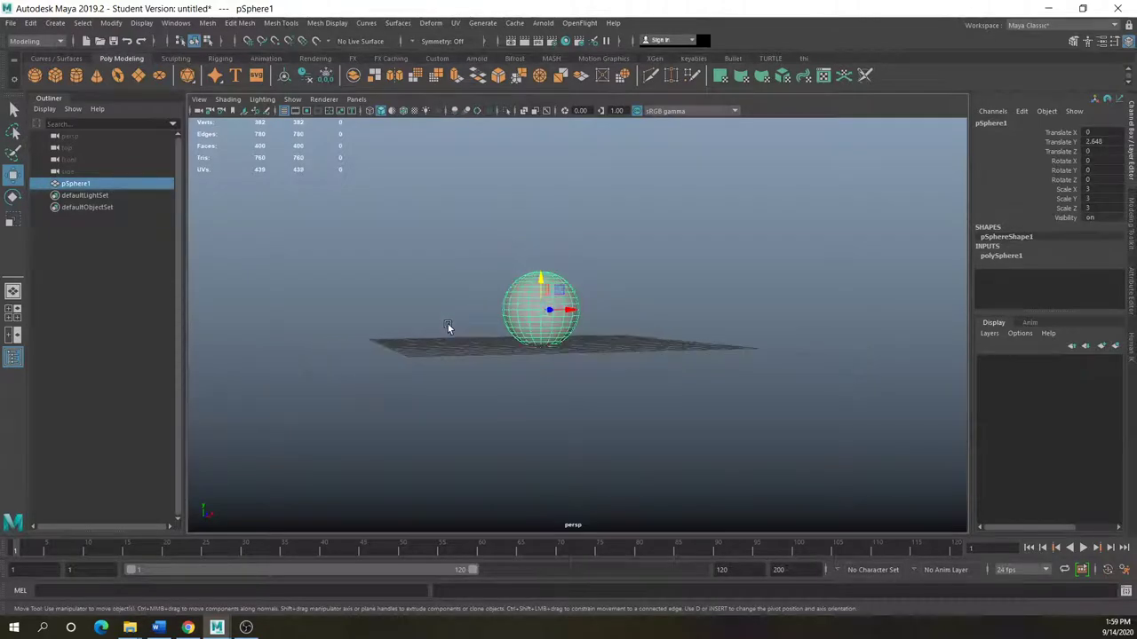
pyautogui.keyDown('alt'); pyautogui.moveTo(483, 310); pyautogui.dragTo(670, 306); pyautogui.keyUp('alt')
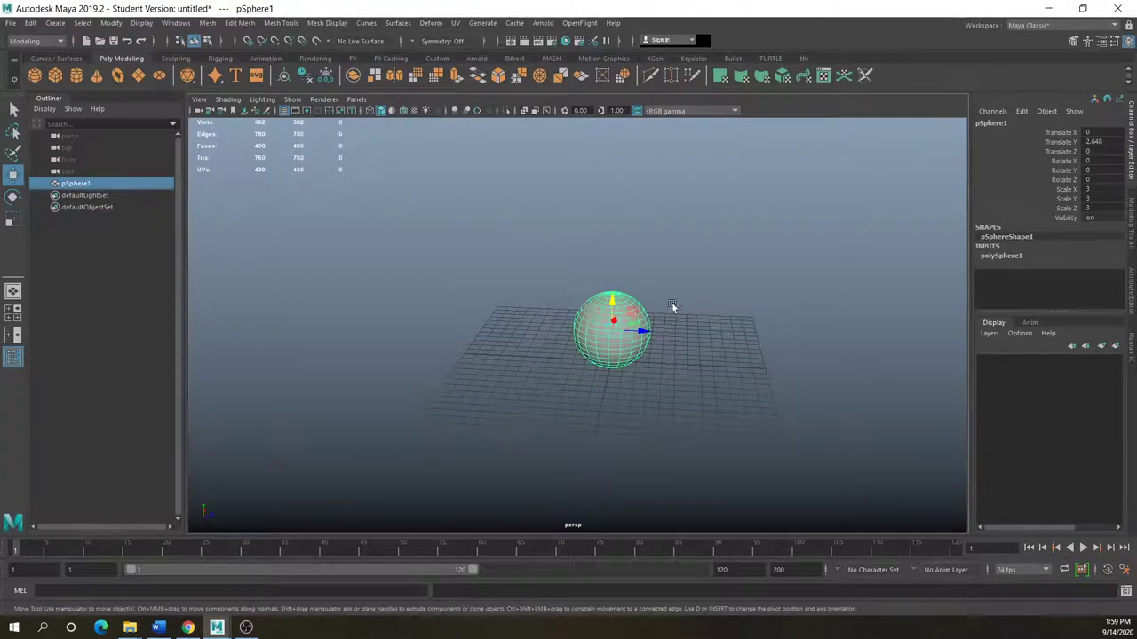
pyautogui.press('Delete')
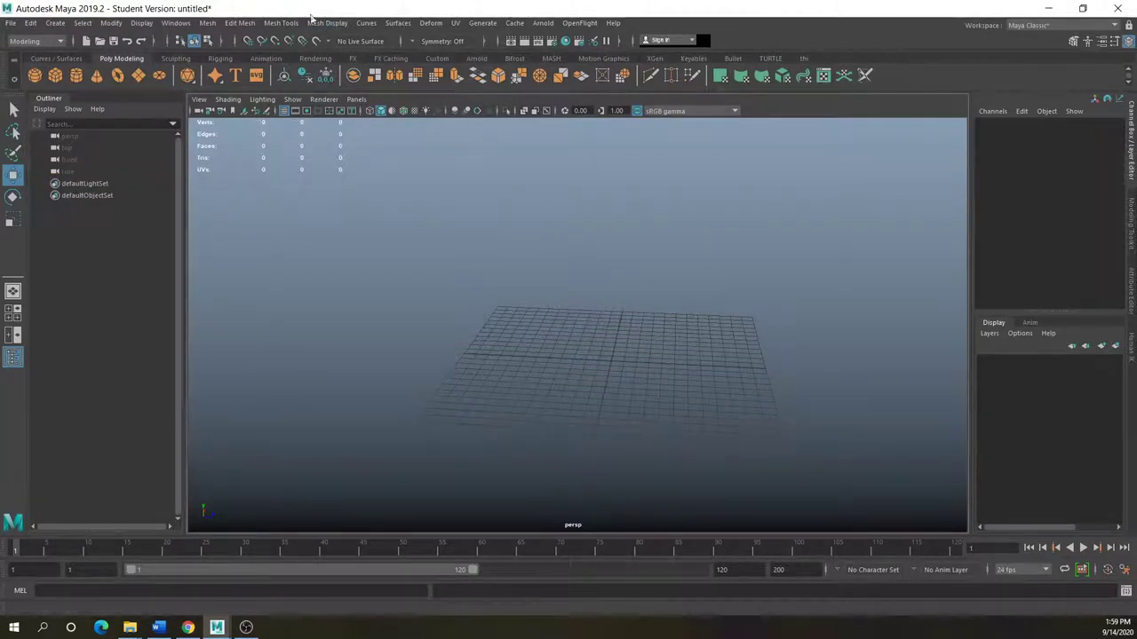
# Create a polygon cylinder at the origin and set its Subdivisions Height to 20
pyautogui.click(76, 75)
pyautogui.scroll(3, 644, 439)
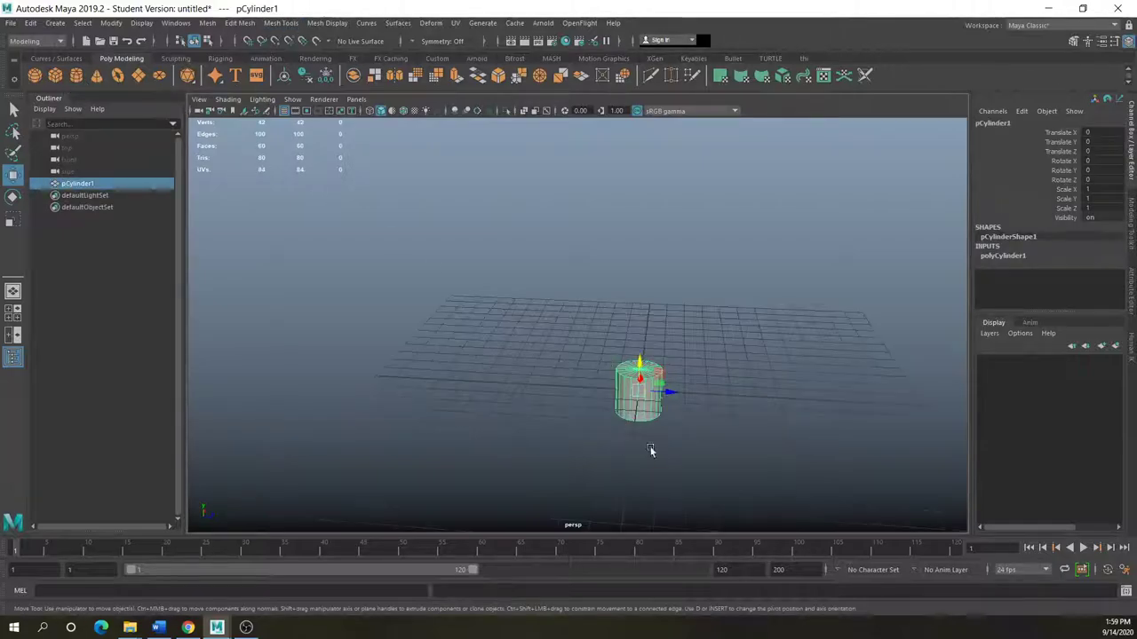
pyautogui.click(984, 256)
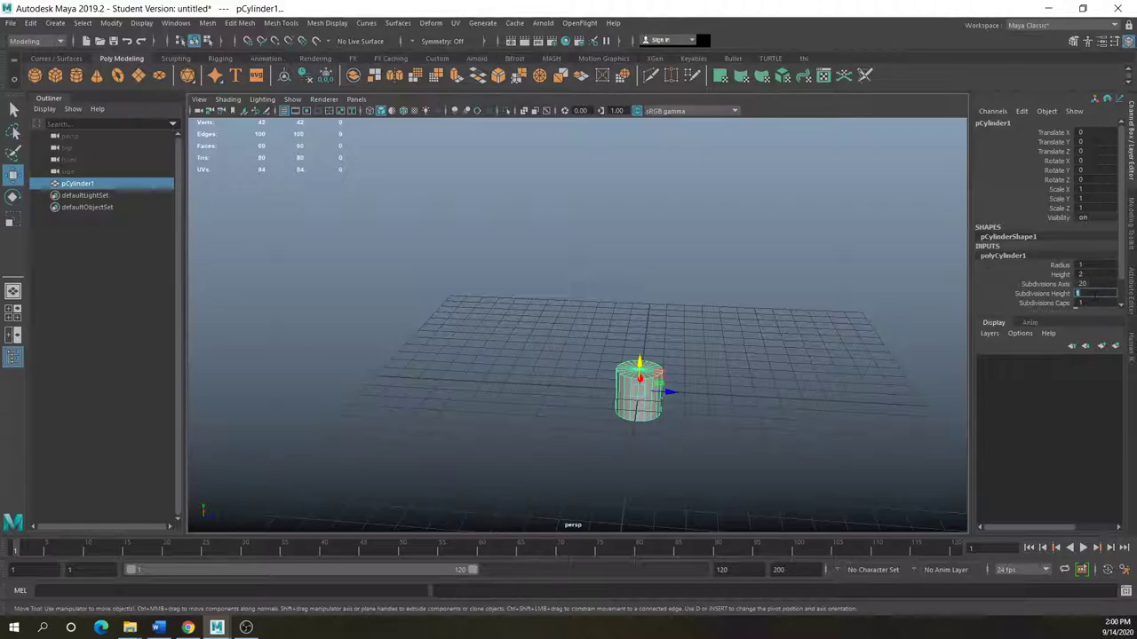
pyautogui.write('20')
pyautogui.press('Return')
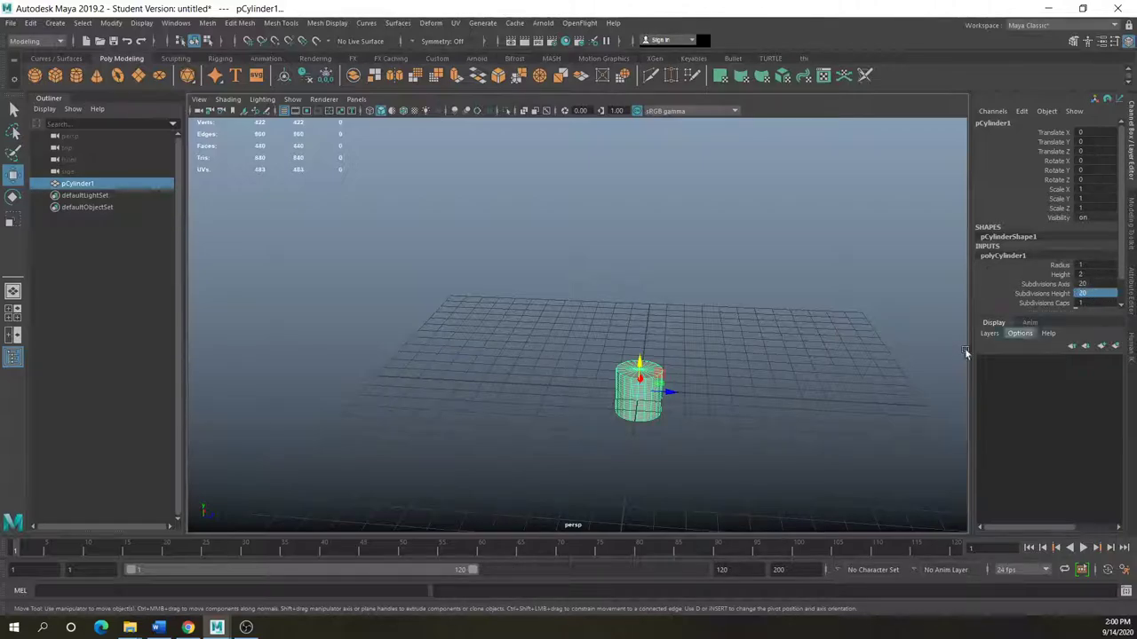
# Stretch the cylinder to about 2.976 in Scale Y and raise it to Translate Y about 3.056
pyautogui.moveTo(640, 364); pyautogui.dragTo(639, 334)
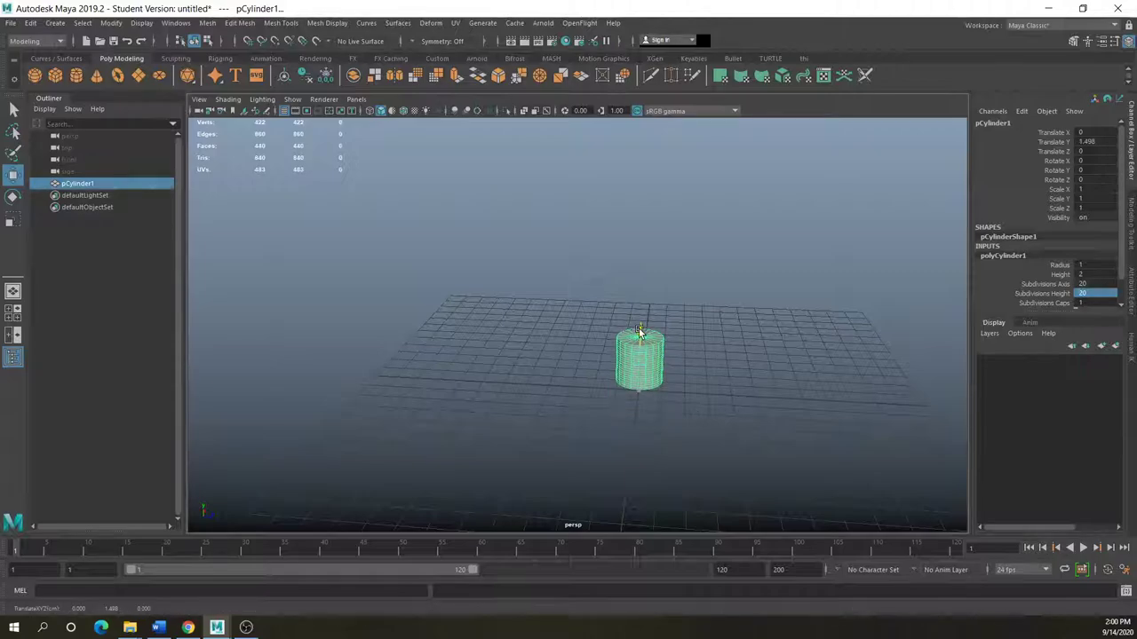
pyautogui.click(14, 222)
pyautogui.moveTo(641, 343); pyautogui.dragTo(641, 286)
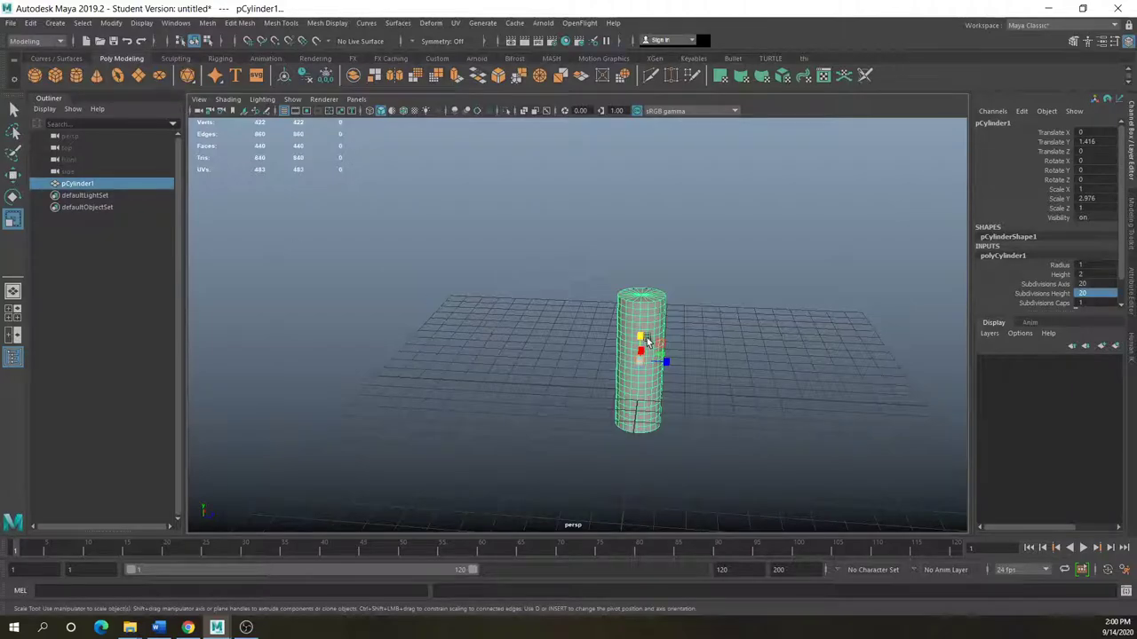
pyautogui.click(14, 175)
pyautogui.moveTo(640, 336); pyautogui.dragTo(642, 286)
pyautogui.keyDown('alt'); pyautogui.moveTo(517, 325); pyautogui.dragTo(471, 417); pyautogui.keyUp('alt')
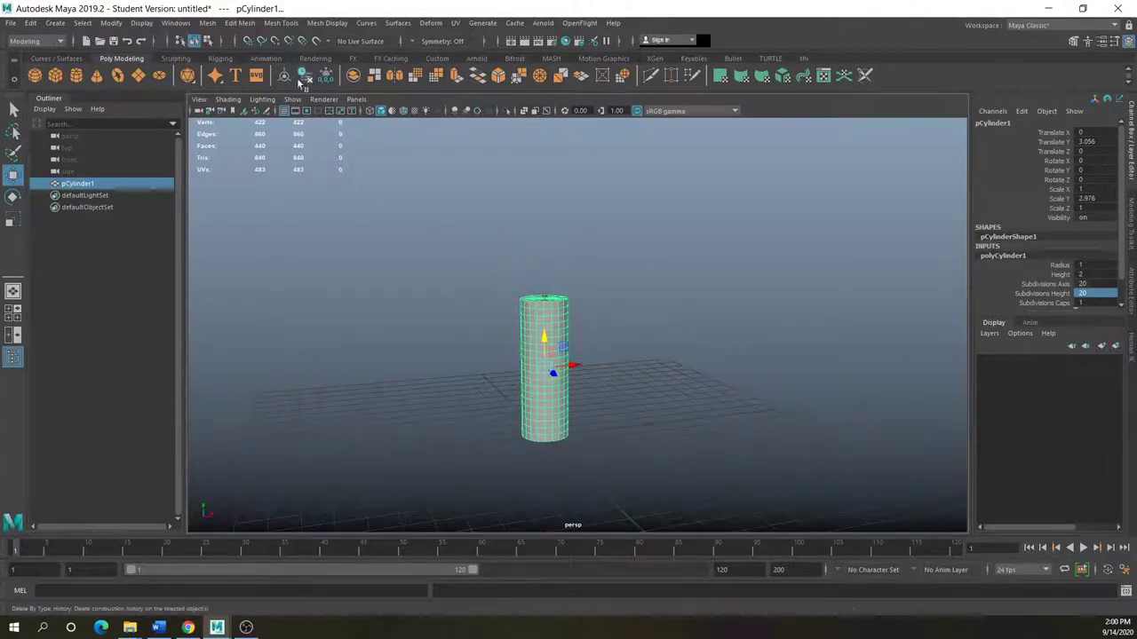
# Apply a nonlinear Flare deformer to the cylinder and expand the deformer's attributes
pyautogui.click(431, 23)
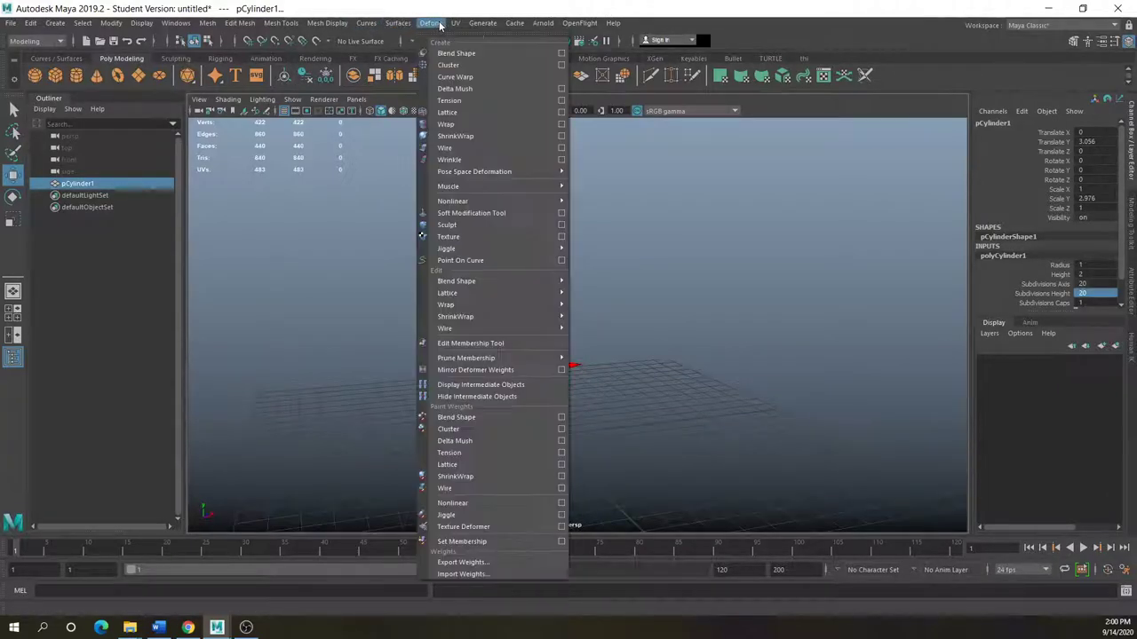
pyautogui.moveTo(520, 199)
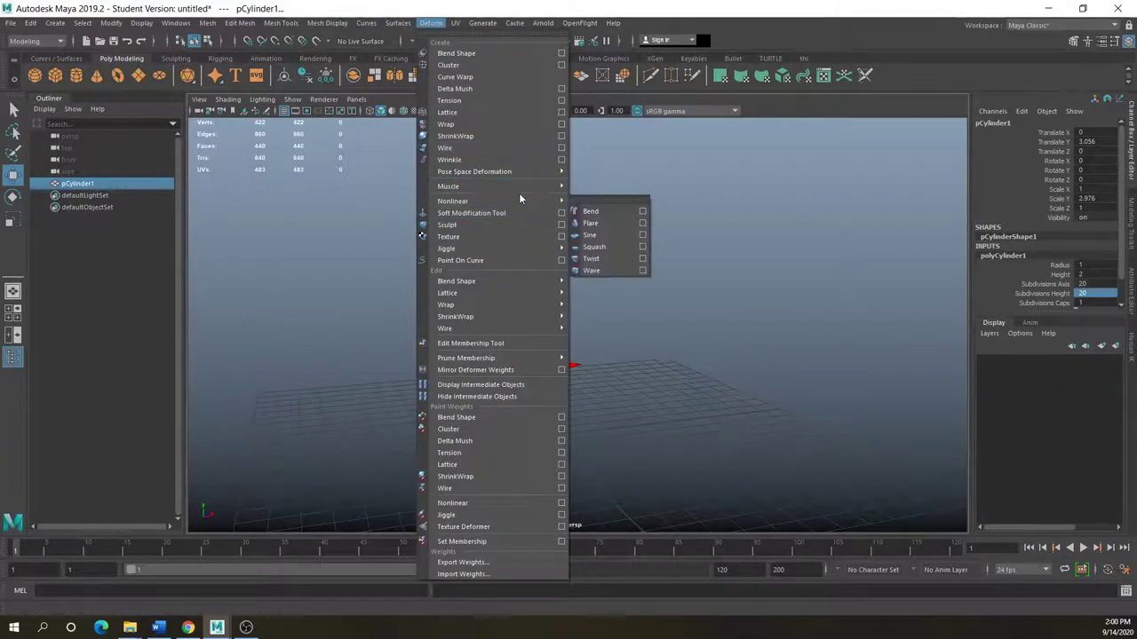
pyautogui.click(593, 223)
pyautogui.scroll(2, 543, 370)
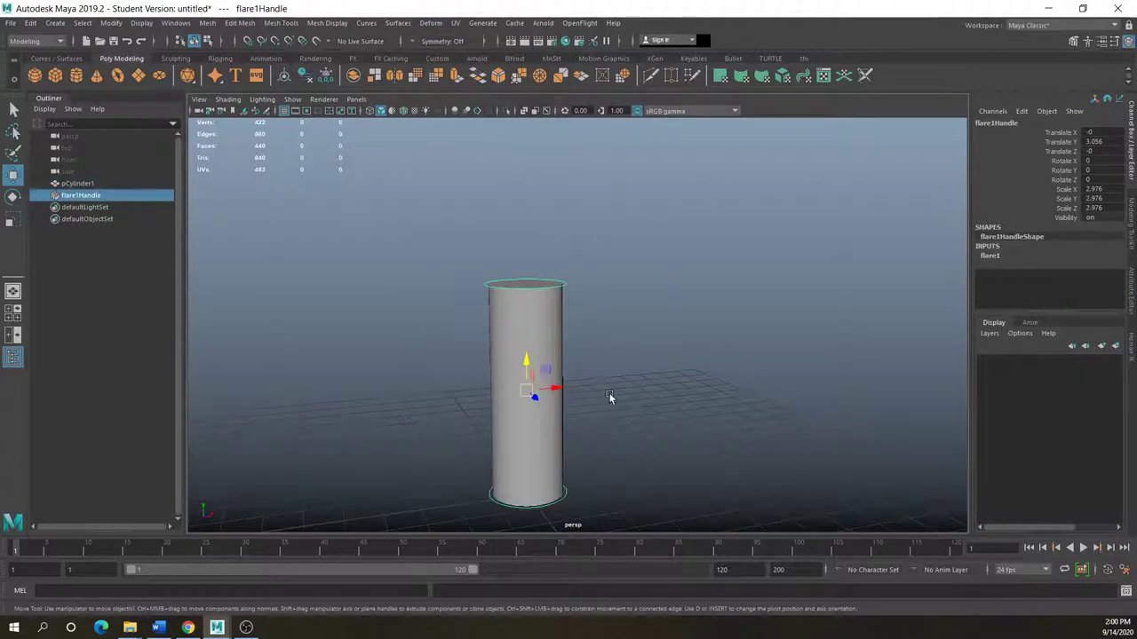
pyautogui.scroll(2, 622, 382)
pyautogui.click(992, 256)
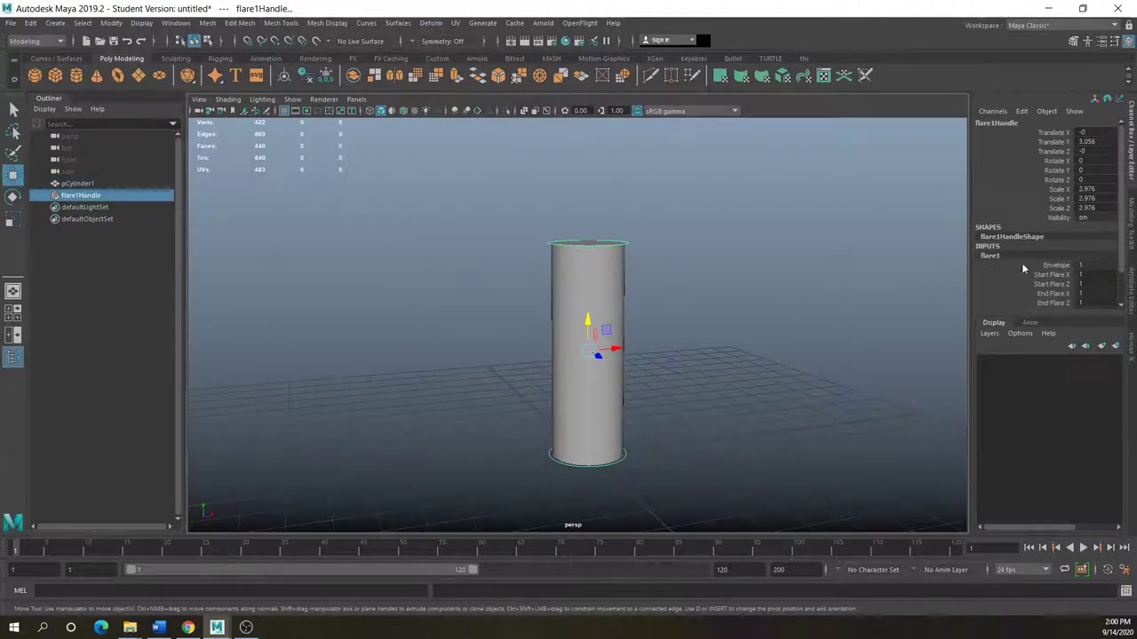
# Widen the cylinder's base by setting Start Flare X to about 2.8 and Start Flare Z to about 4.1
pyautogui.click(1048, 275)
pyautogui.moveTo(882, 277)
pyautogui.mouseDown(button='middle')
pyautogui.moveTo(871, 276)
pyautogui.moveTo(892, 282)
pyautogui.mouseUp(button='middle')
pyautogui.keyDown('alt'); pyautogui.moveTo(870, 292); pyautogui.dragTo(897, 306); pyautogui.keyUp('alt')
pyautogui.click(1046, 284)
pyautogui.moveTo(893, 310); pyautogui.dragTo(928, 299, button='middle')
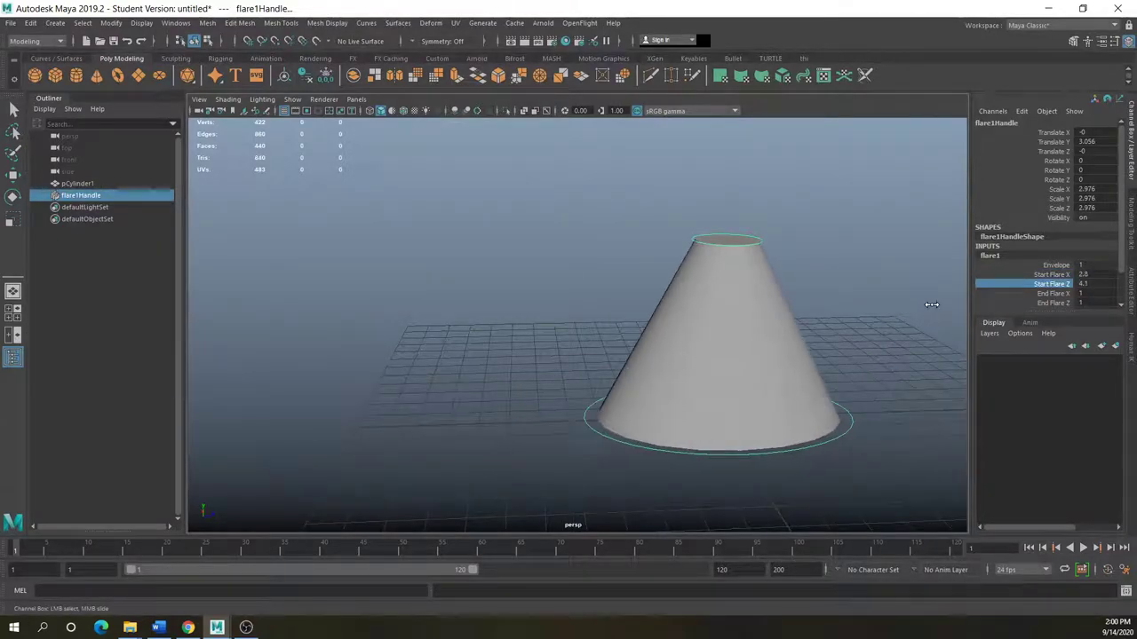
pyautogui.keyDown('alt'); pyautogui.moveTo(900, 315); pyautogui.dragTo(785, 308); pyautogui.keyUp('alt')
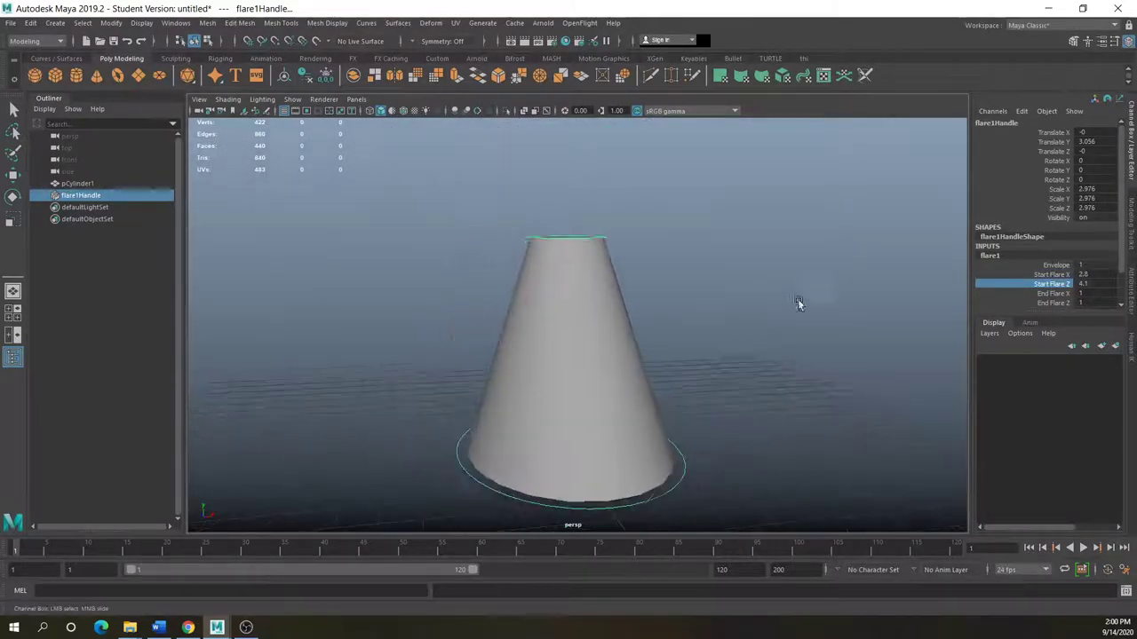
# Widen the cylinder's upper end by setting End Flare X to about 1.4 and End Flare Z to about 2.3
pyautogui.click(1052, 293)
pyautogui.moveTo(817, 363)
pyautogui.mouseDown(button='middle')
pyautogui.moveTo(791, 364)
pyautogui.moveTo(830, 364)
pyautogui.moveTo(804, 370)
pyautogui.moveTo(817, 367)
pyautogui.mouseUp(button='middle')
pyautogui.keyDown('alt'); pyautogui.moveTo(772, 391); pyautogui.dragTo(652, 397); pyautogui.keyUp('alt')
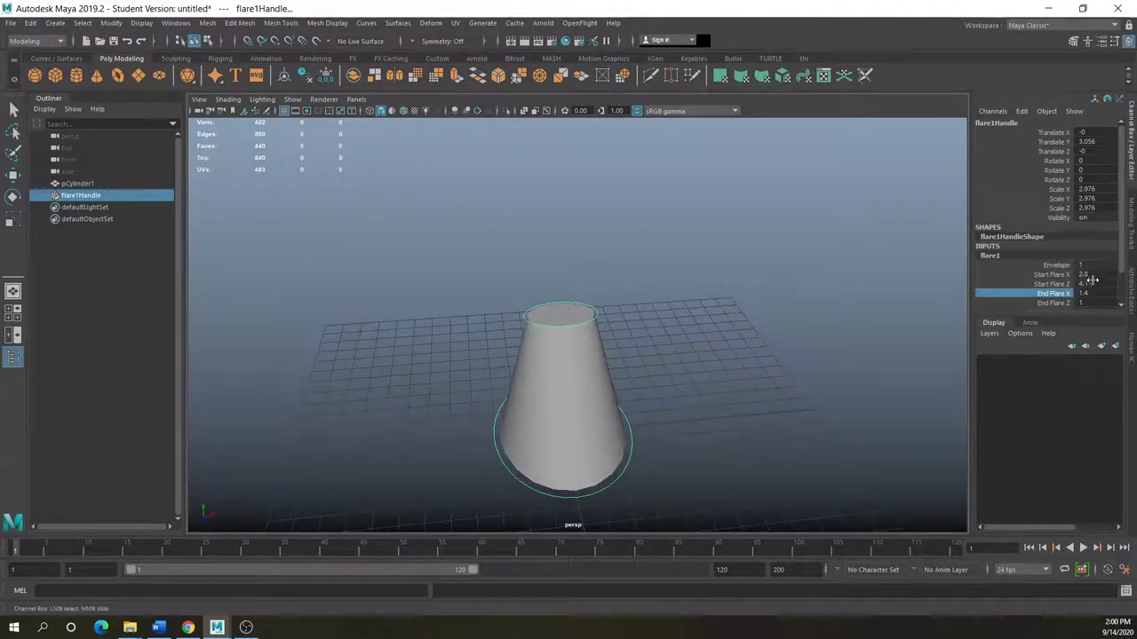
pyautogui.click(1054, 303)
pyautogui.moveTo(904, 333); pyautogui.dragTo(918, 333, button='middle')
pyautogui.keyDown('alt'); pyautogui.moveTo(781, 336); pyautogui.dragTo(666, 336); pyautogui.keyUp('alt')
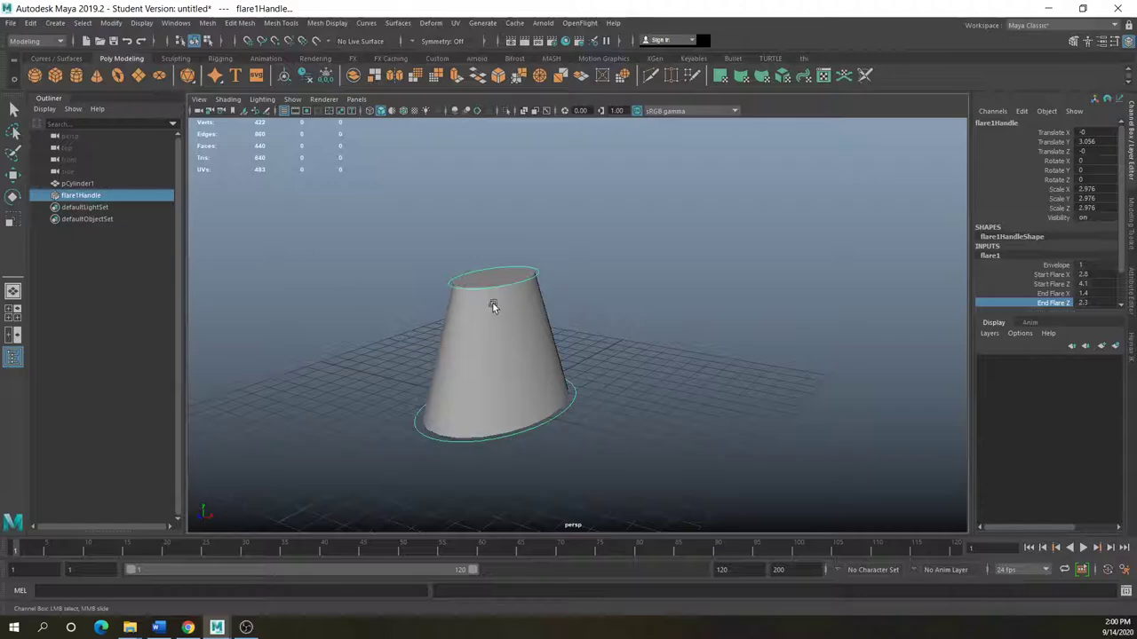
# Select the flared cylinder together with its flare handle and move both to Translate X about 0.66
pyautogui.click(479, 312)
pyautogui.press('w')
pyautogui.moveTo(496, 306); pyautogui.dragTo(515, 394)
pyautogui.click(438, 419)
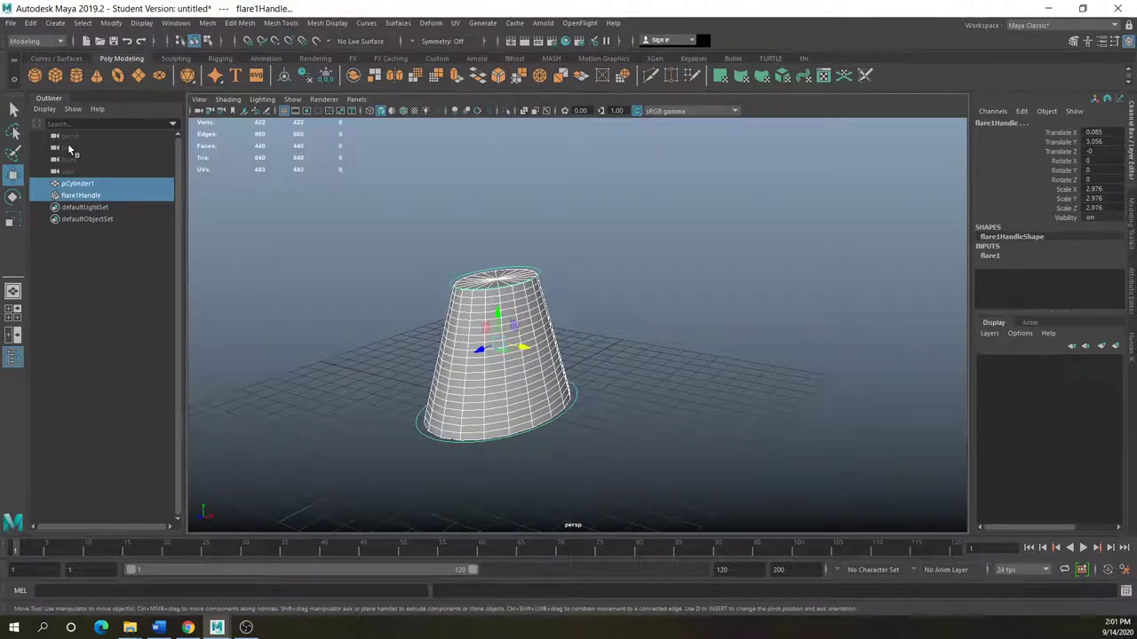
pyautogui.moveTo(521, 348)
pyautogui.mouseDown()
pyautogui.moveTo(743, 388)
pyautogui.moveTo(533, 347)
pyautogui.mouseUp()
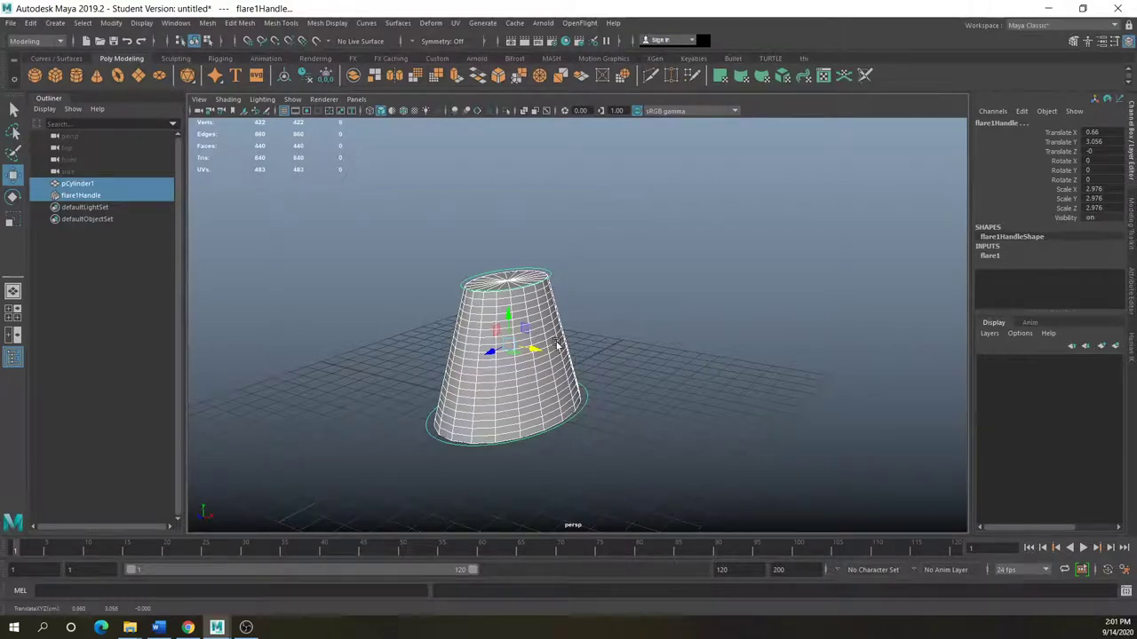
# Delete the flared cylinder's construction history and move the mesh alone to Translate X about 3.29
pyautogui.click(555, 322)
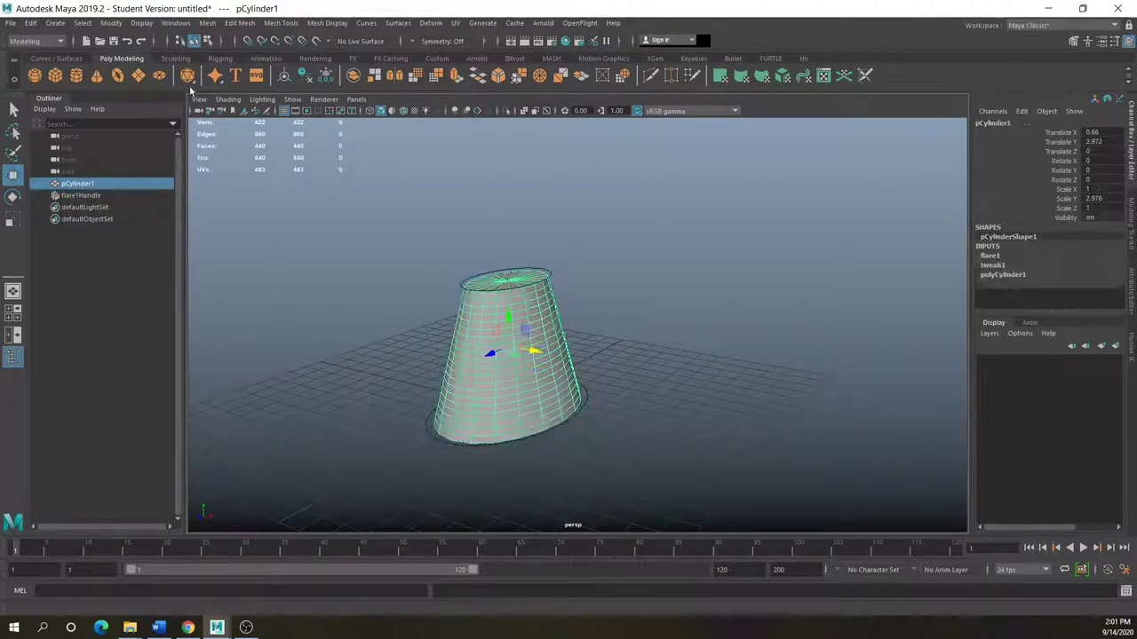
pyautogui.click(30, 22)
pyautogui.moveTo(85, 162)
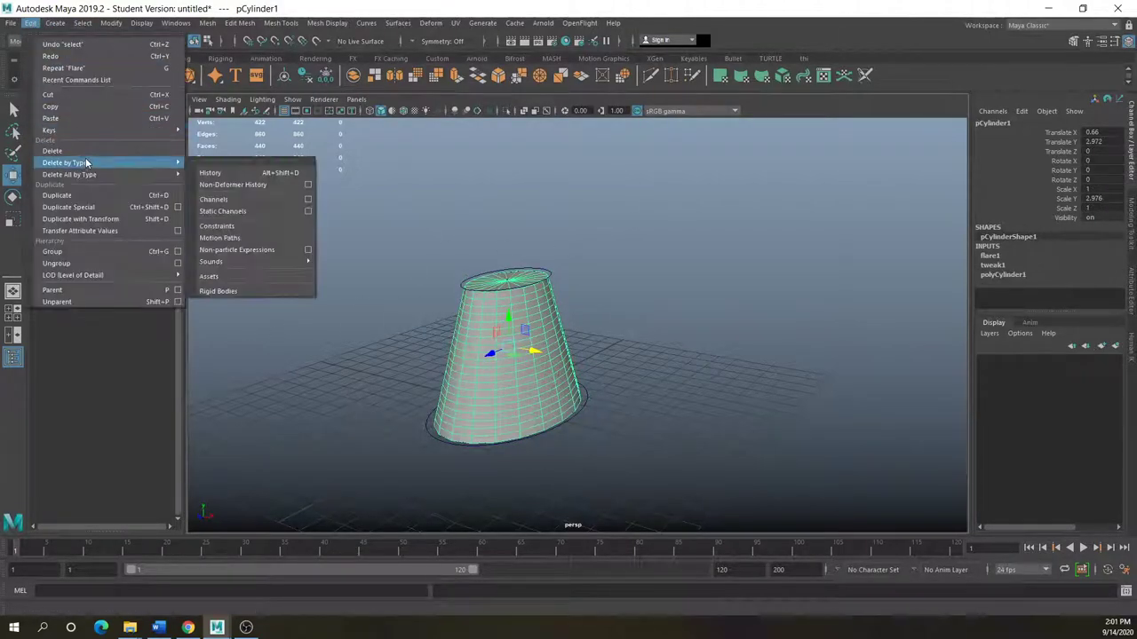
pyautogui.click(210, 173)
pyautogui.moveTo(542, 355); pyautogui.dragTo(500, 373)
pyautogui.click(508, 369)
pyautogui.click(550, 388)
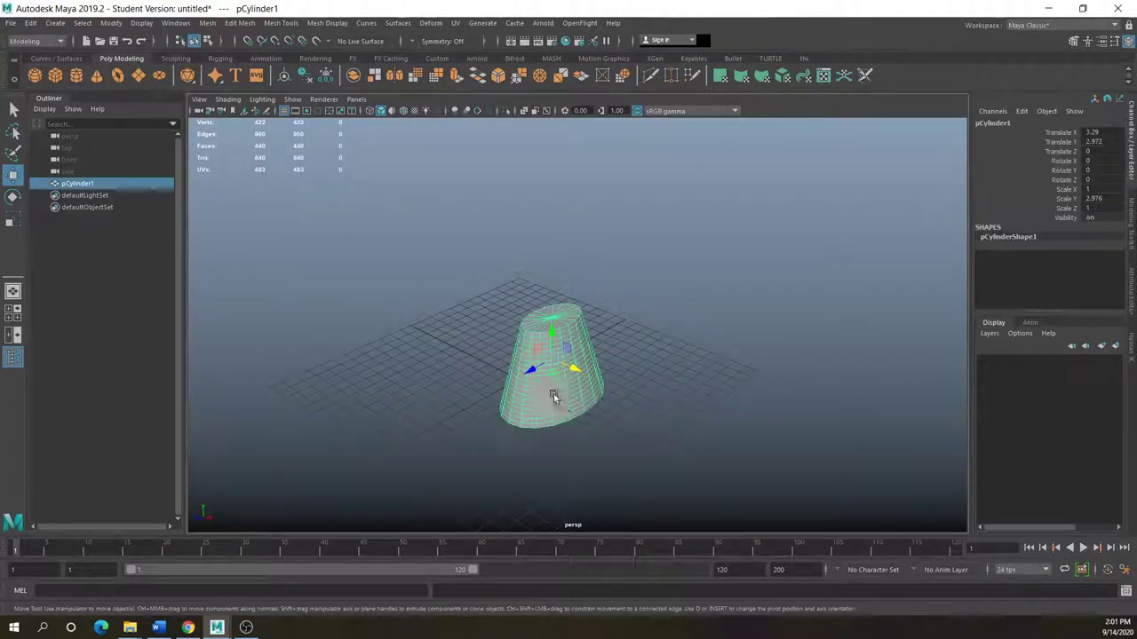
# Delete the flared cylinder and undo back to the plain cylinder without the Flare deformer
pyautogui.press('Delete')
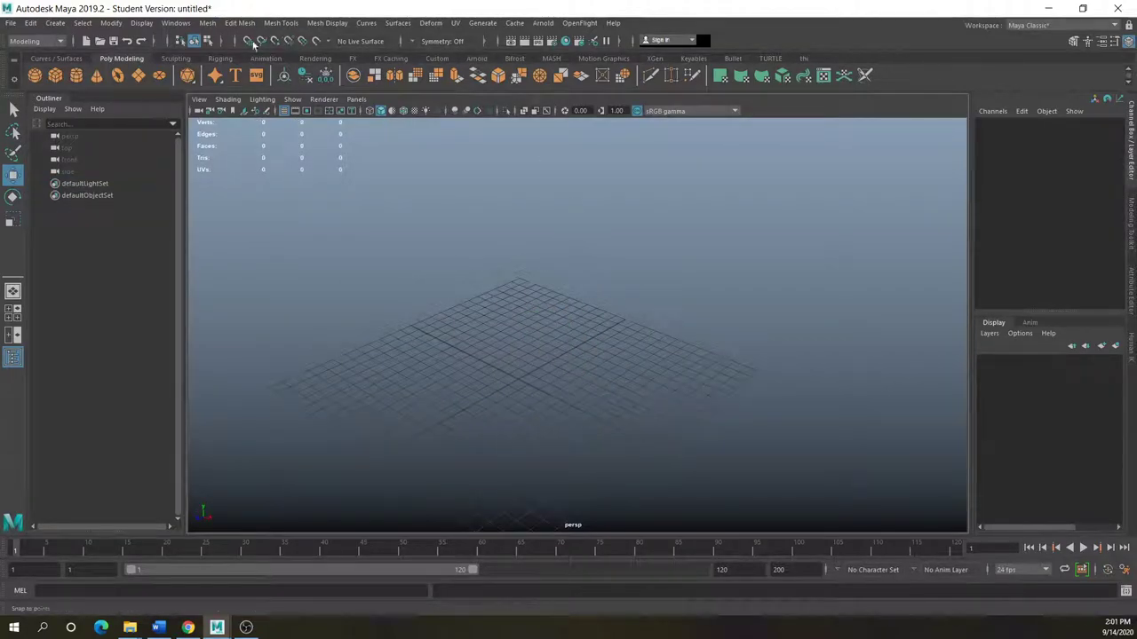
pyautogui.hotkey('ctrl', 'z')
pyautogui.hotkey('ctrl', 'z')
pyautogui.hotkey('ctrl', 'z')
pyautogui.hotkey('ctrl', 'z')
pyautogui.hotkey('ctrl', 'z')
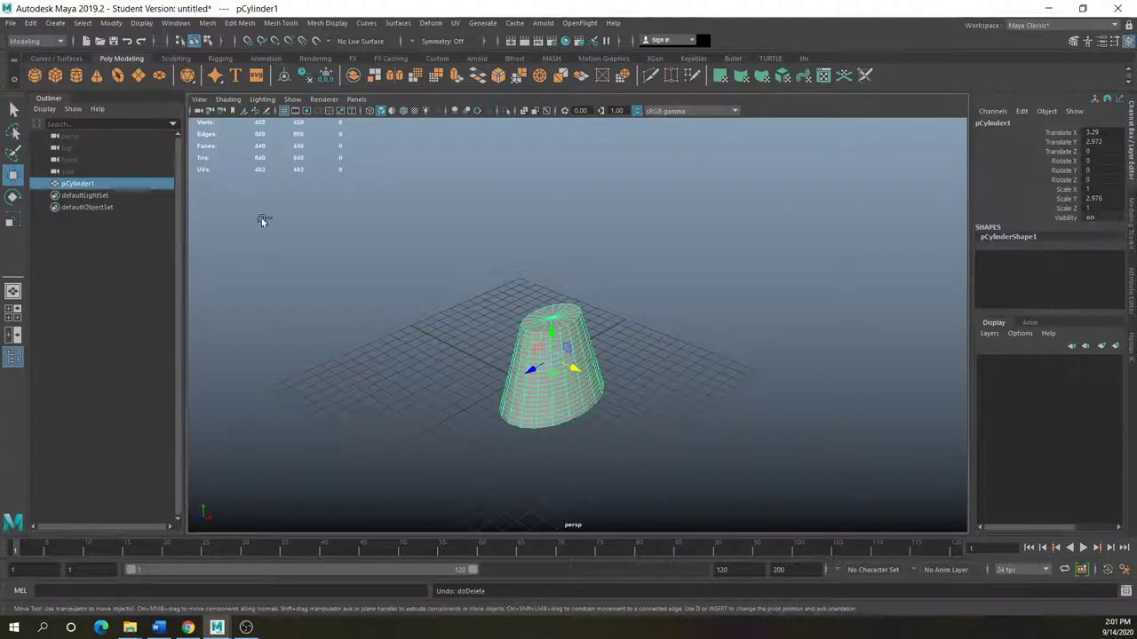
pyautogui.hotkey('ctrl', 'z')
pyautogui.hotkey('ctrl', 'z')
pyautogui.hotkey('ctrl', 'z')
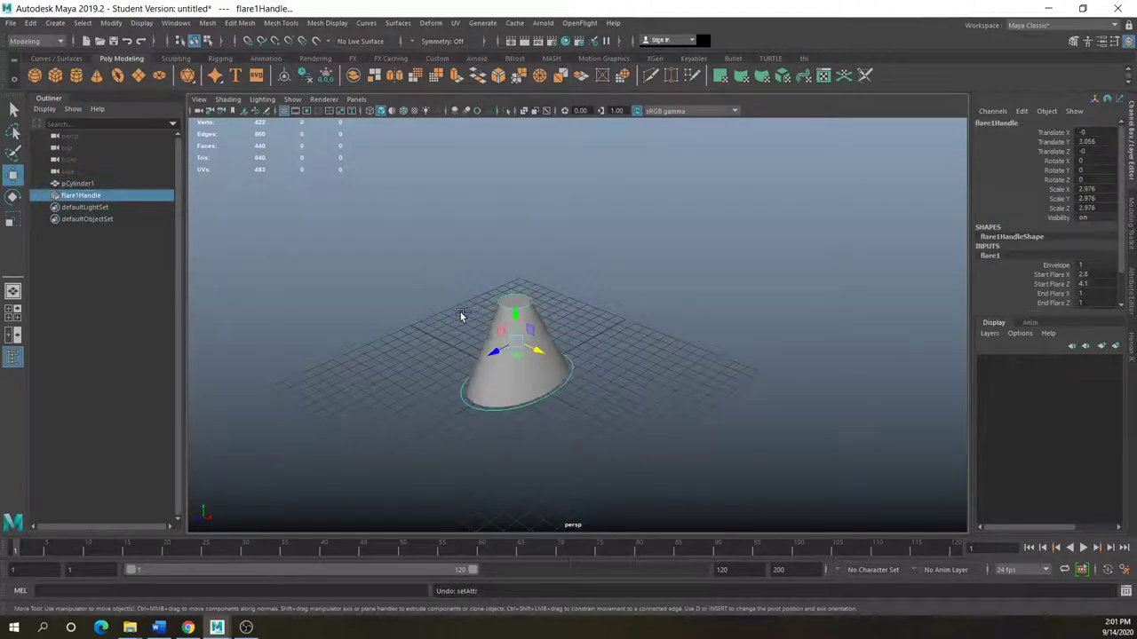
pyautogui.scroll(3, 506, 378)
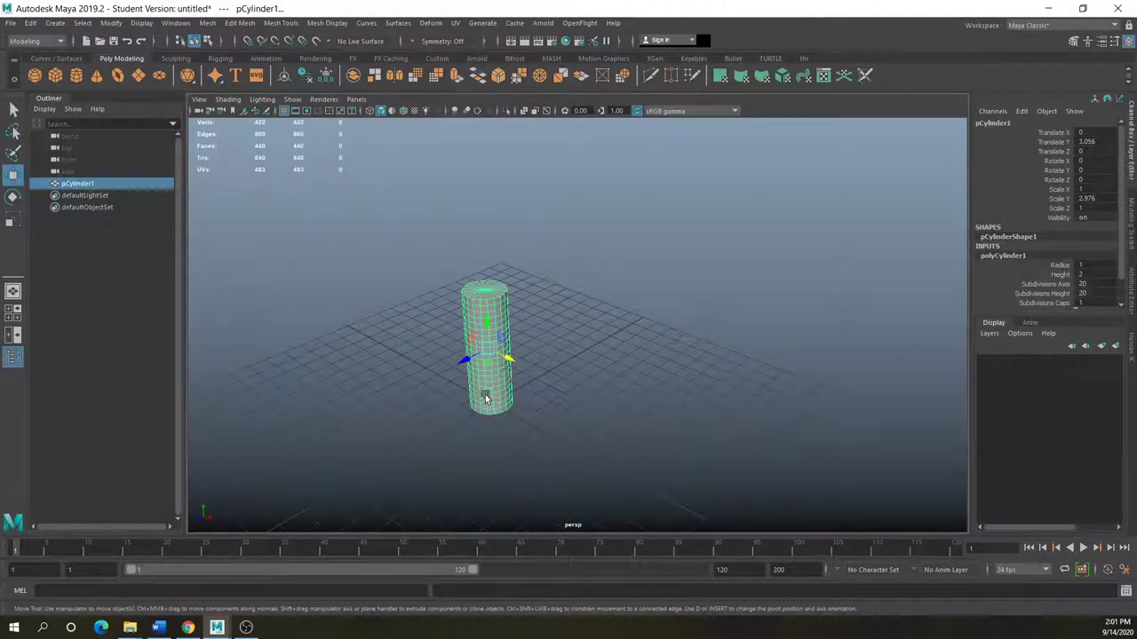
# Switch the cylinder to face selection mode and show it enlarged in the front view
pyautogui.keyDown('alt'); pyautogui.moveTo(431, 322); pyautogui.dragTo(470, 285); pyautogui.keyUp('alt')
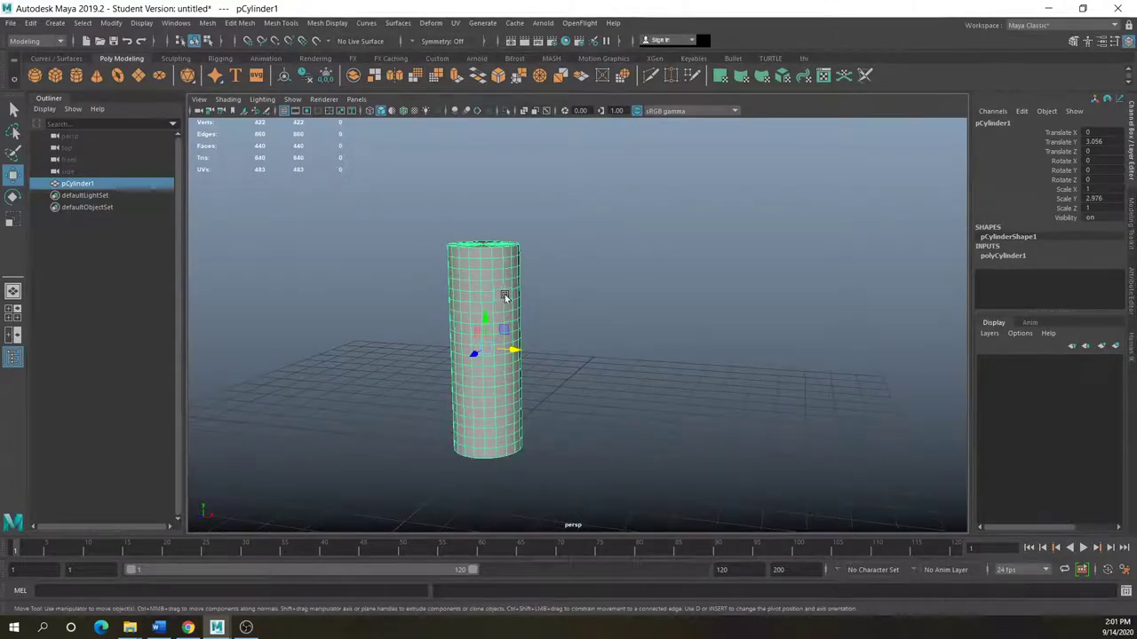
pyautogui.keyDown('alt'); pyautogui.moveTo(496, 286); pyautogui.dragTo(463, 308); pyautogui.keyUp('alt')
pyautogui.scroll(-3, 462, 309)
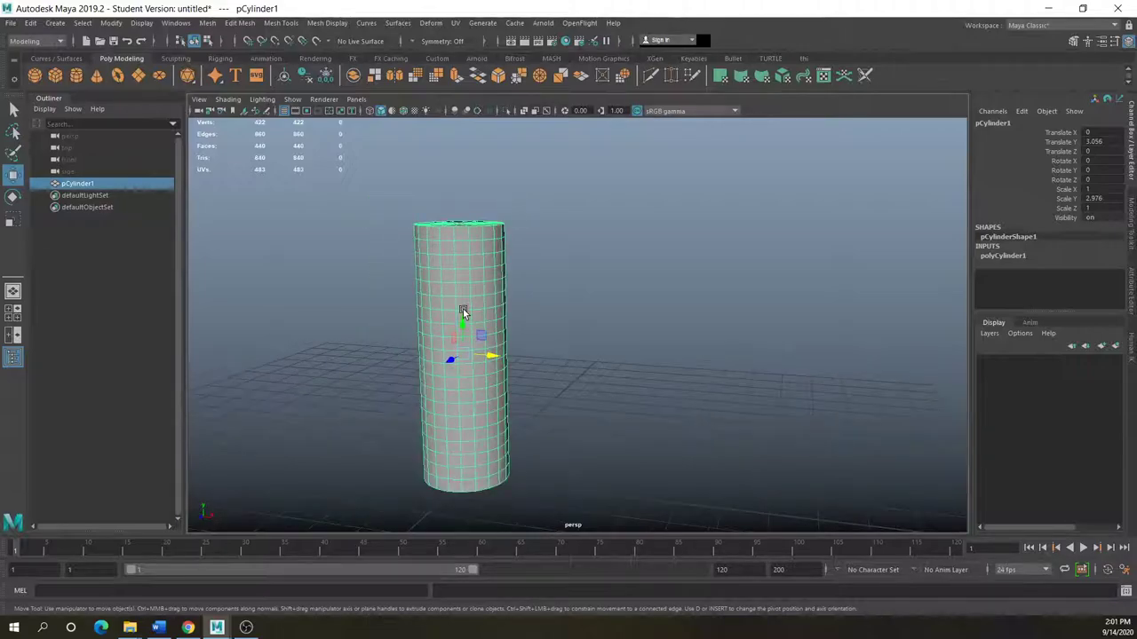
pyautogui.rightClick(463, 309)
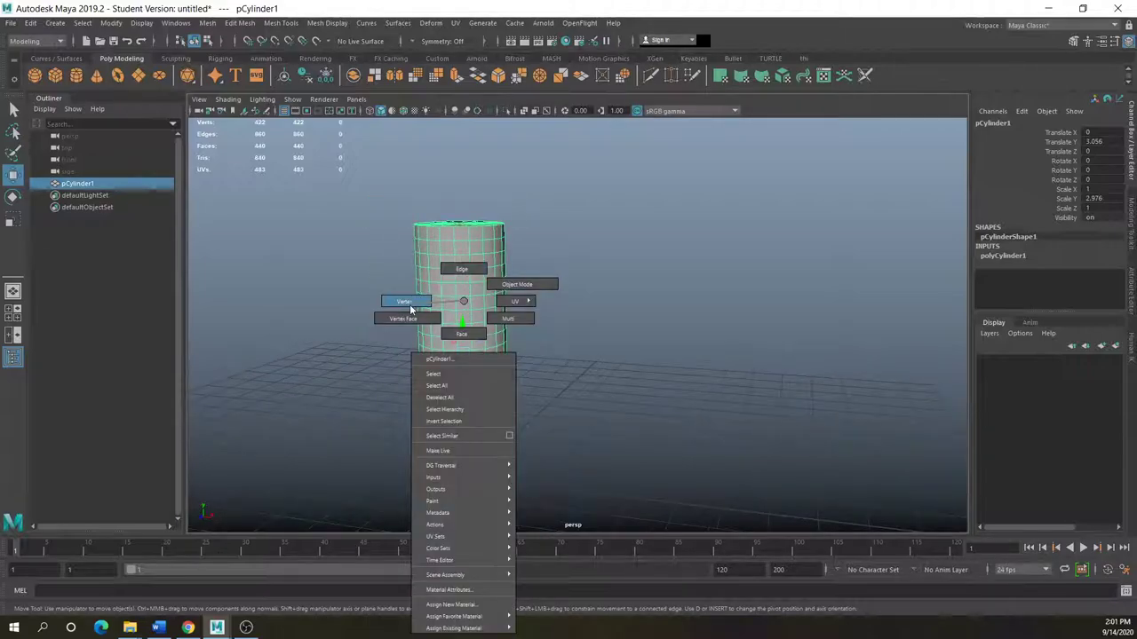
pyautogui.click(463, 333)
pyautogui.click(462, 330)
pyautogui.press('space')
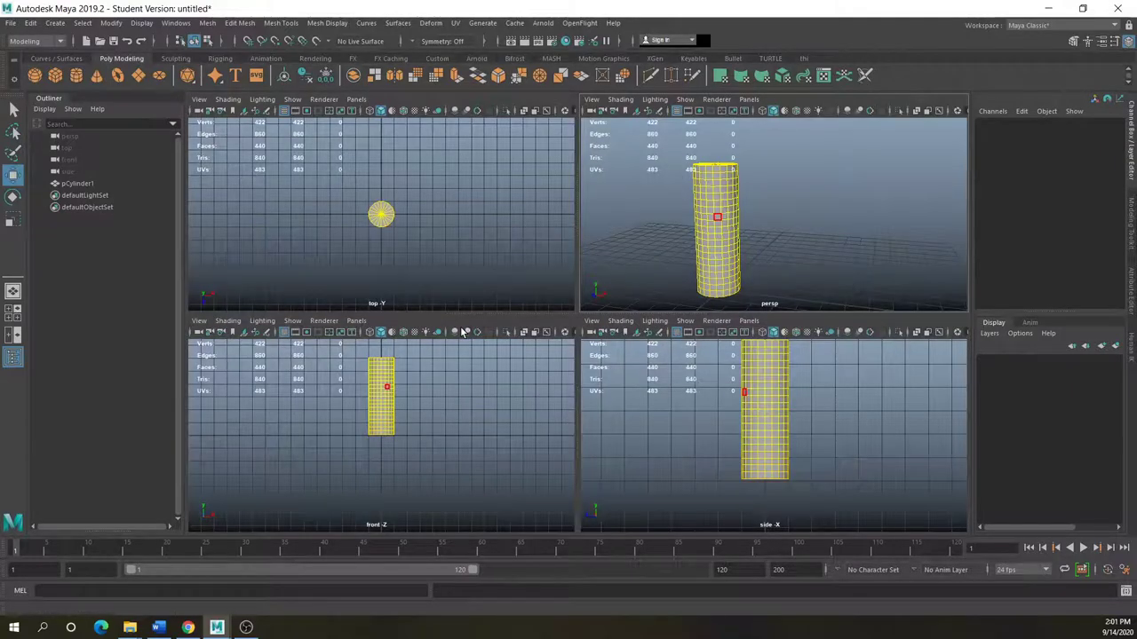
pyautogui.press('b')
pyautogui.press('space')
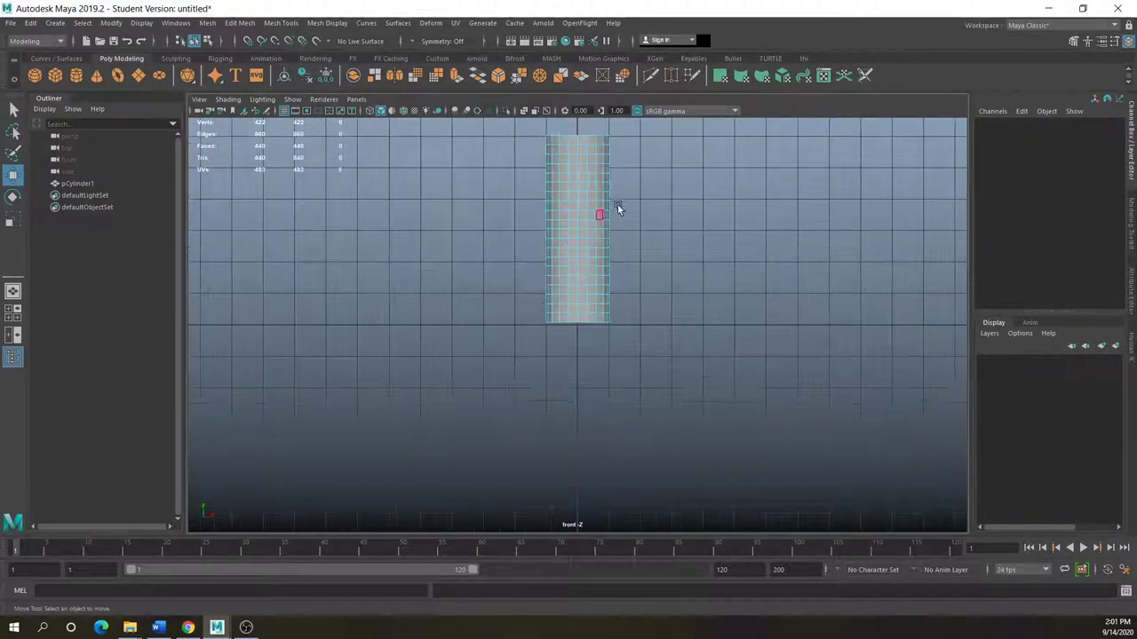
# Select five evenly spaced horizontal bands of faces, each two rows high, around the cylinder in the front view
pyautogui.keyDown('alt'); pyautogui.moveTo(619, 207); pyautogui.dragTo(538, 300, button='middle'); pyautogui.keyUp('alt')
pyautogui.scroll(2, 535, 280)
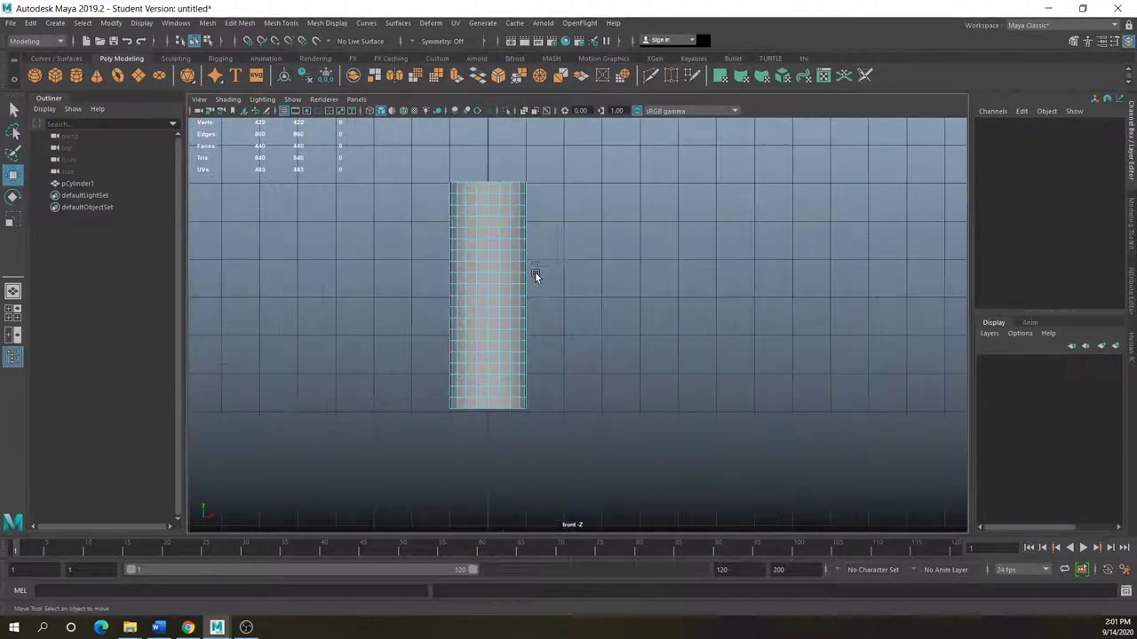
pyautogui.moveTo(399, 211); pyautogui.dragTo(533, 182)
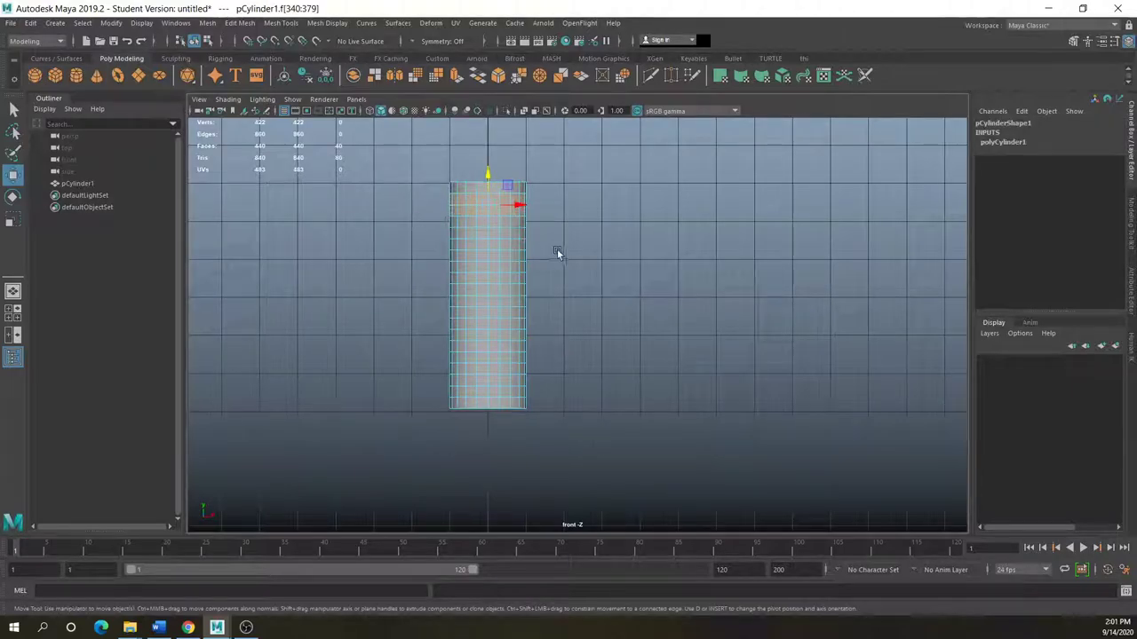
pyautogui.keyDown('shift'); pyautogui.moveTo(408, 252); pyautogui.dragTo(517, 287); pyautogui.keyUp('shift')
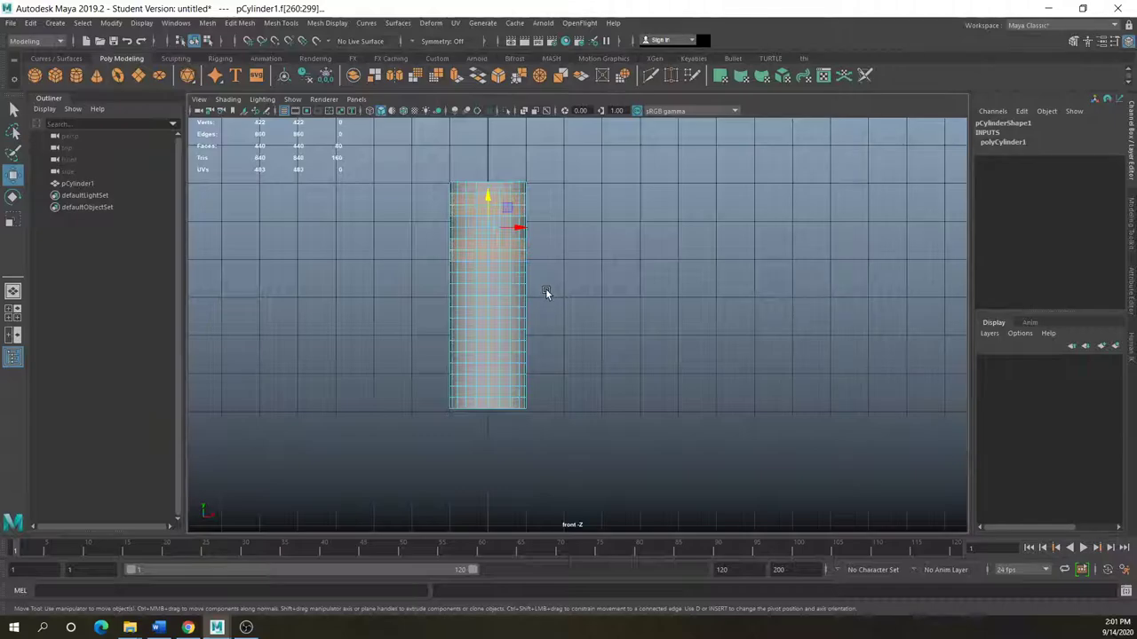
pyautogui.keyDown('shift'); pyautogui.moveTo(407, 302); pyautogui.dragTo(409, 303); pyautogui.keyUp('shift')
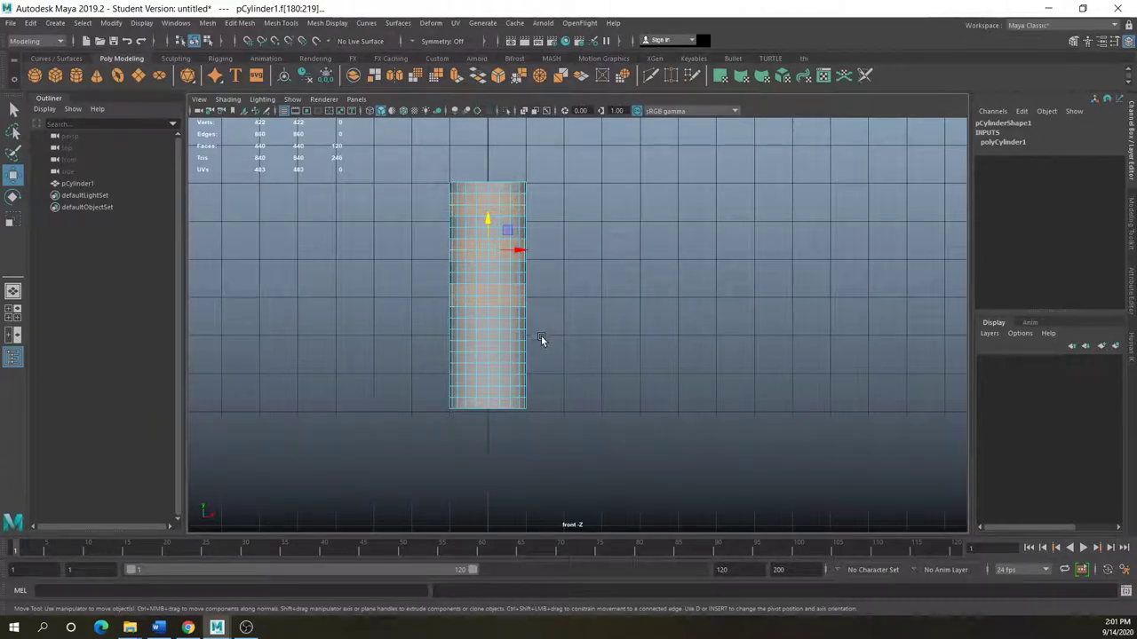
pyautogui.keyDown('shift'); pyautogui.moveTo(423, 345); pyautogui.dragTo(533, 349); pyautogui.keyUp('shift')
pyautogui.keyDown('shift'); pyautogui.moveTo(426, 393); pyautogui.dragTo(537, 393); pyautogui.keyUp('shift')
# Extrude the five selected face bands outward with a thickness of 0.4
pyautogui.press('space')
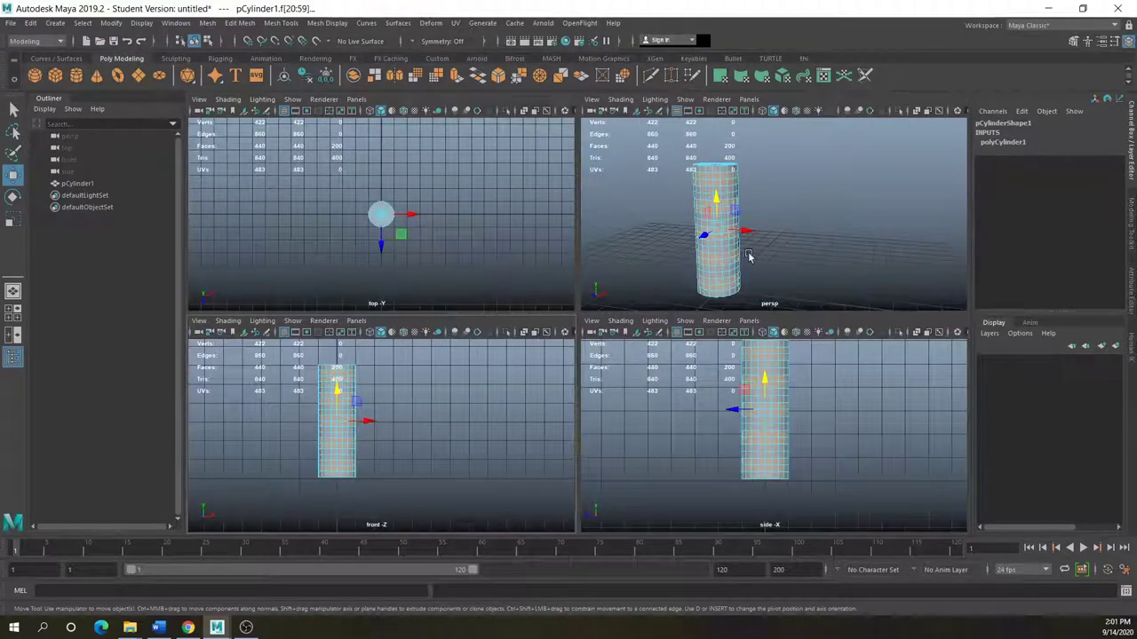
pyautogui.press('space')
pyautogui.scroll(-2, 632, 335)
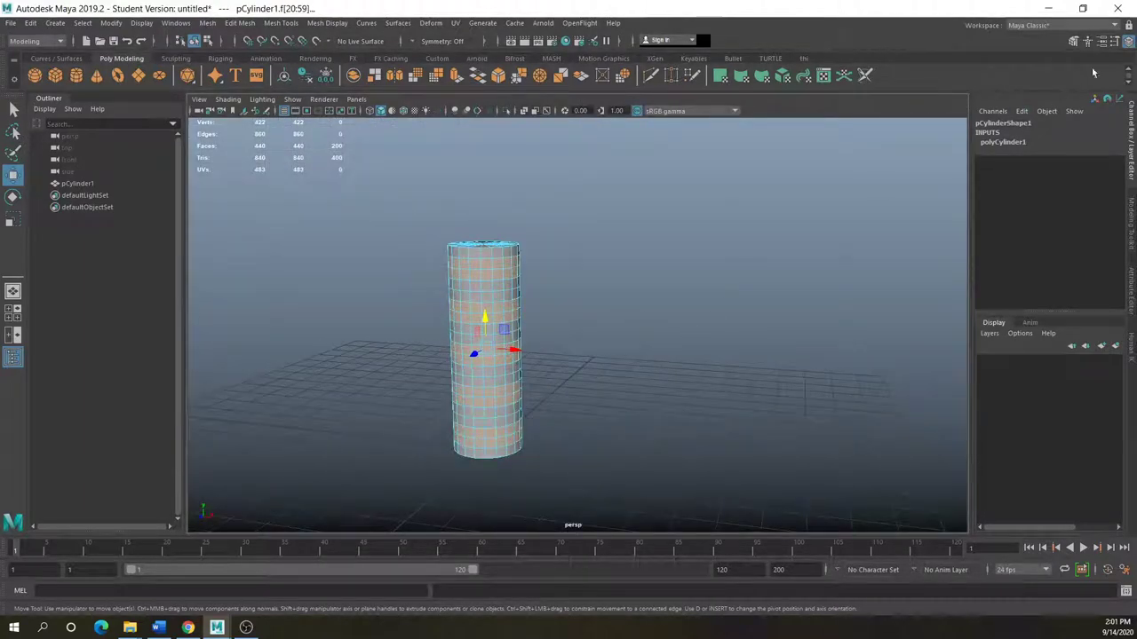
pyautogui.click(1078, 45)
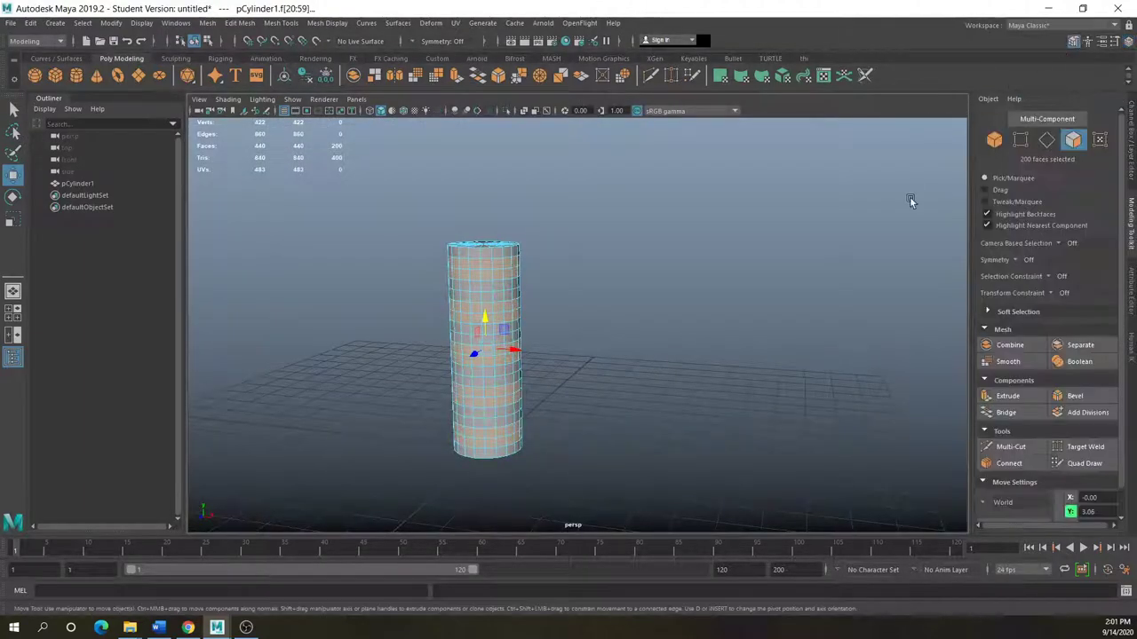
pyautogui.click(1007, 396)
pyautogui.scroll(-1, 775, 351)
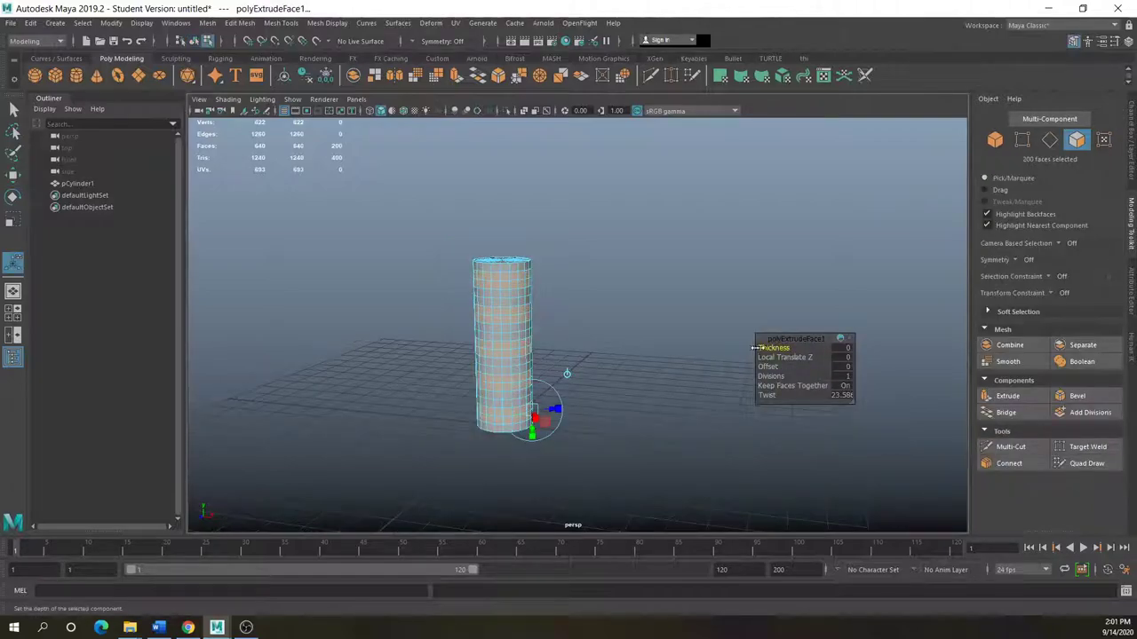
pyautogui.moveTo(741, 353); pyautogui.dragTo(744, 351, button='middle')
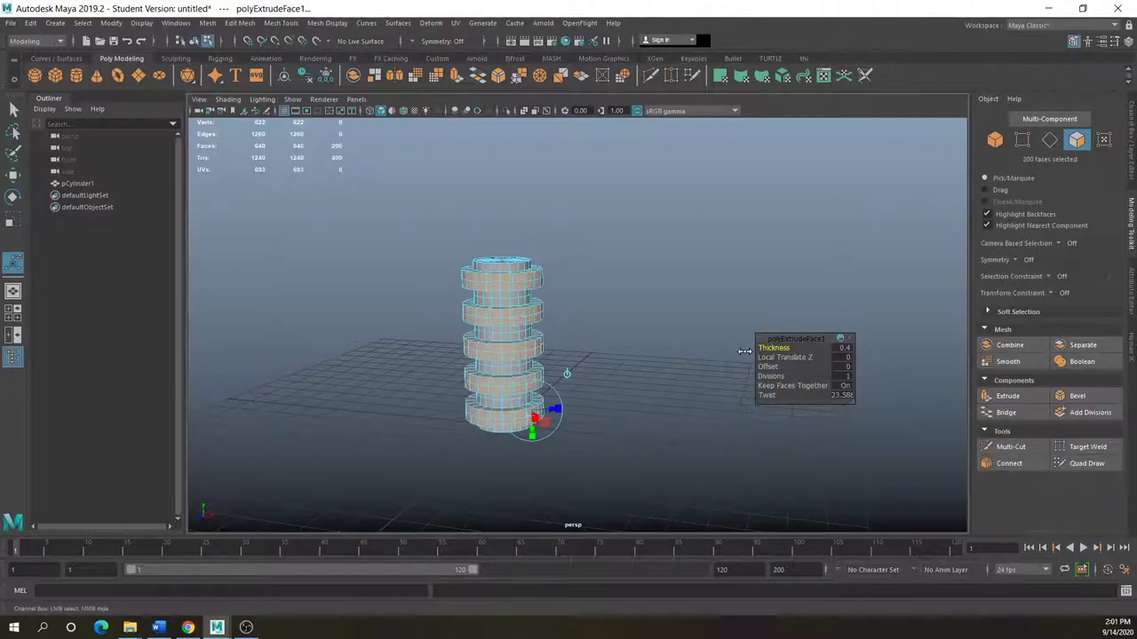
pyautogui.click(682, 377)
# Return the ringed cylinder to object mode and apply a nonlinear Twist deformer to it
pyautogui.moveTo(522, 288); pyautogui.dragTo(524, 255, button='right')
pyautogui.click(455, 351)
pyautogui.scroll(2, 471, 355)
pyautogui.click(466, 342)
pyautogui.scroll(-3, 467, 342)
pyautogui.moveTo(467, 342)
pyautogui.keyDown('alt'); pyautogui.mouseDown()
pyautogui.moveTo(426, 363)
pyautogui.moveTo(458, 332)
pyautogui.mouseUp(); pyautogui.keyUp('alt')
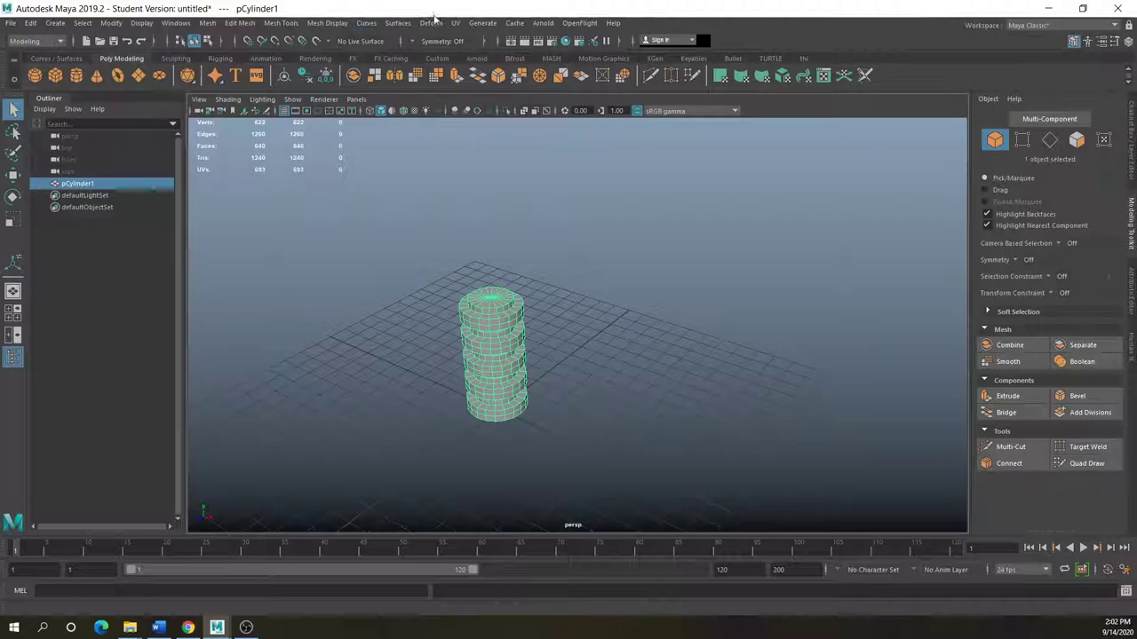
pyautogui.click(430, 23)
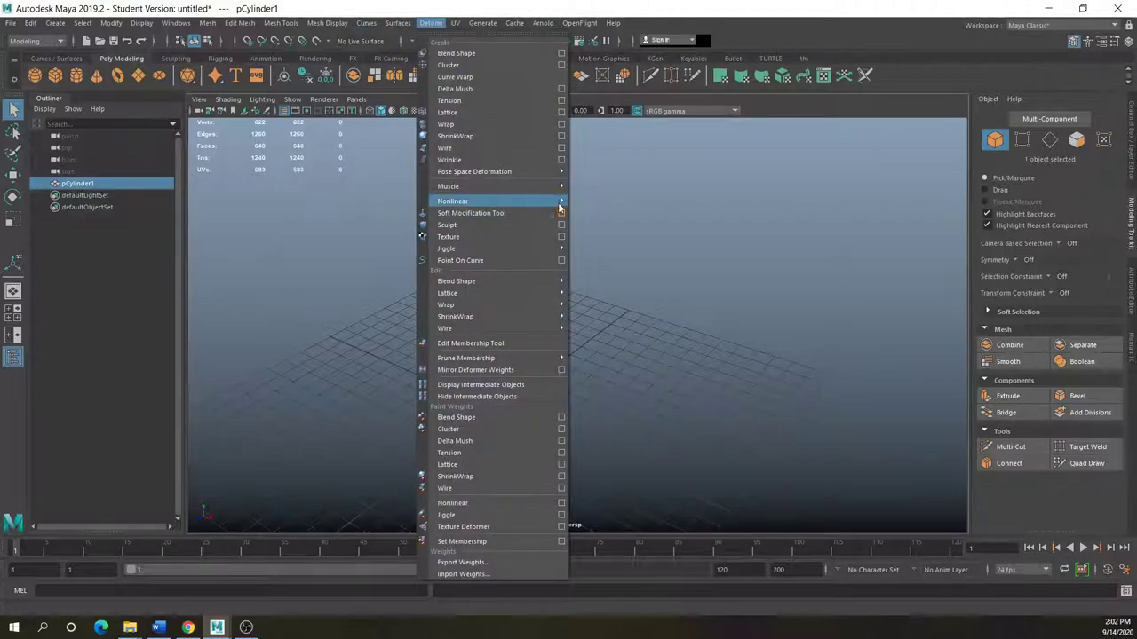
pyautogui.moveTo(533, 200)
pyautogui.click(614, 259)
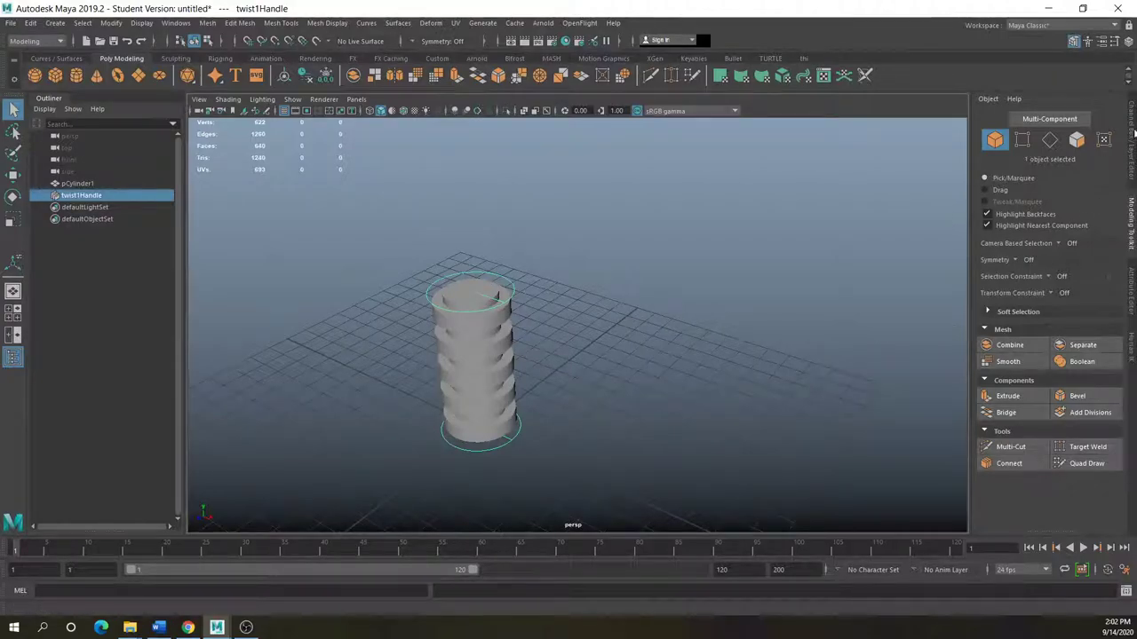
# Try changing the Twist deformer's Start Angle on the ringed cylinder and undo the changes
pyautogui.click(1132, 135)
pyautogui.click(989, 255)
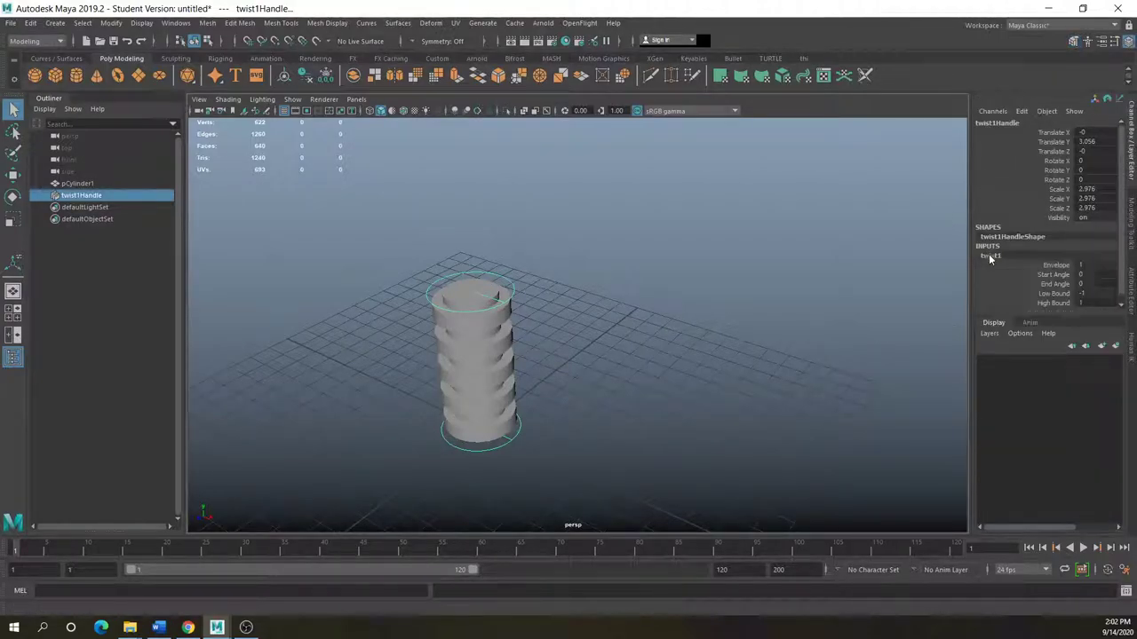
pyautogui.click(1060, 278)
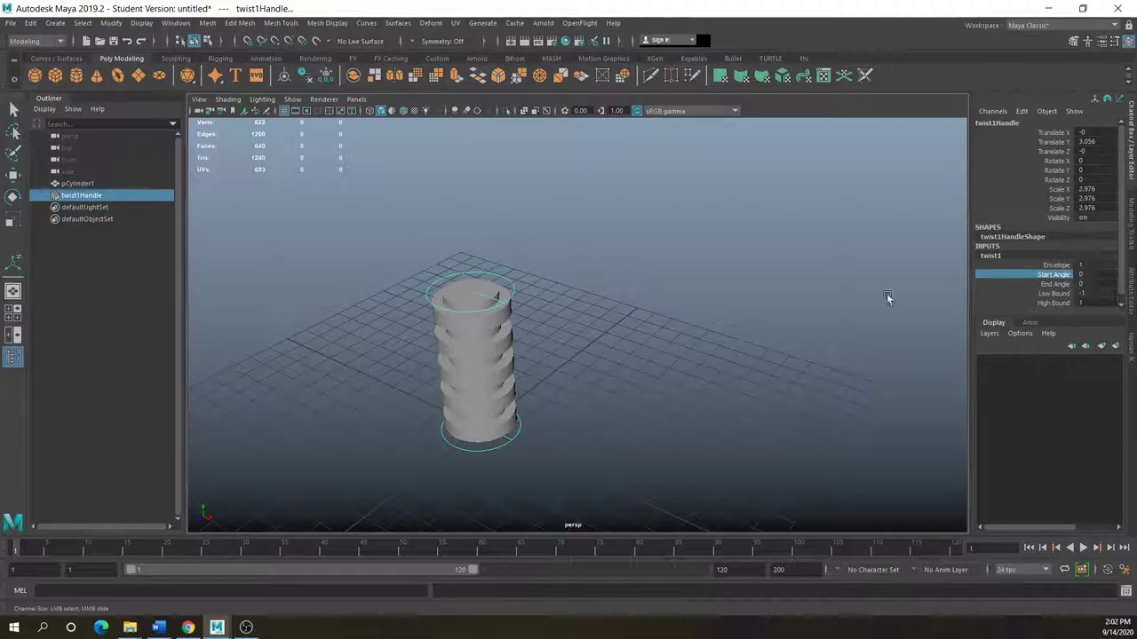
pyautogui.moveTo(886, 297); pyautogui.dragTo(1057, 283, button='middle')
pyautogui.moveTo(769, 269); pyautogui.dragTo(794, 274, button='middle')
pyautogui.hotkey('ctrl', 'z')
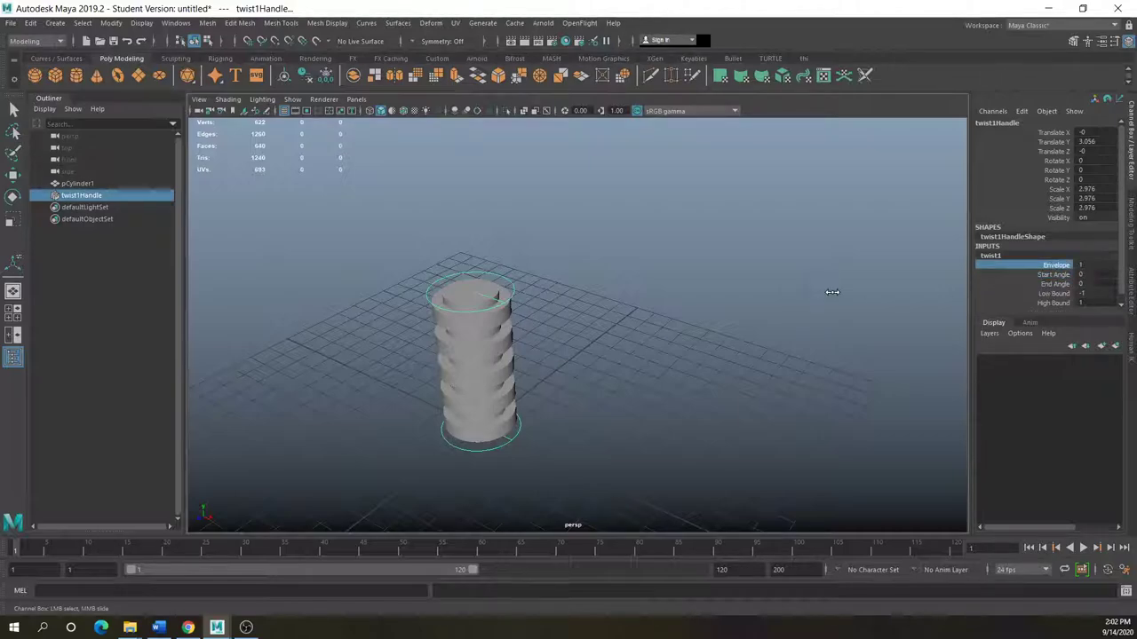
pyautogui.hotkey('ctrl', 'z')
# Try different Low Bound and Start Angle values for the Twist deformer on the ringed cylinder
pyautogui.click(991, 256)
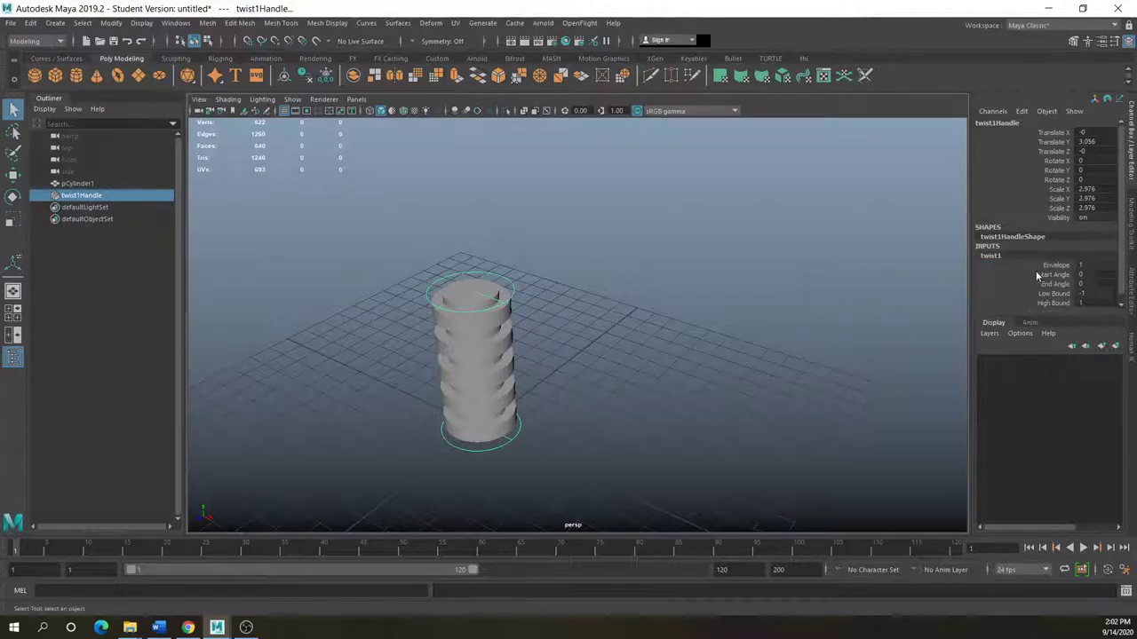
pyautogui.click(1052, 294)
pyautogui.moveTo(771, 303); pyautogui.dragTo(804, 304, button='middle')
pyautogui.click(1057, 274)
pyautogui.moveTo(894, 297); pyautogui.dragTo(1057, 292, button='middle')
# Undo the twist changes, the Twist deformer and the band extrusion, back to the plain cylinder
pyautogui.hotkey('ctrl', 'z')
pyautogui.hotkey('ctrl', 'z')
pyautogui.hotkey('ctrl', 'z')
pyautogui.hotkey('ctrl', 'z')
pyautogui.hotkey('ctrl', 'z')
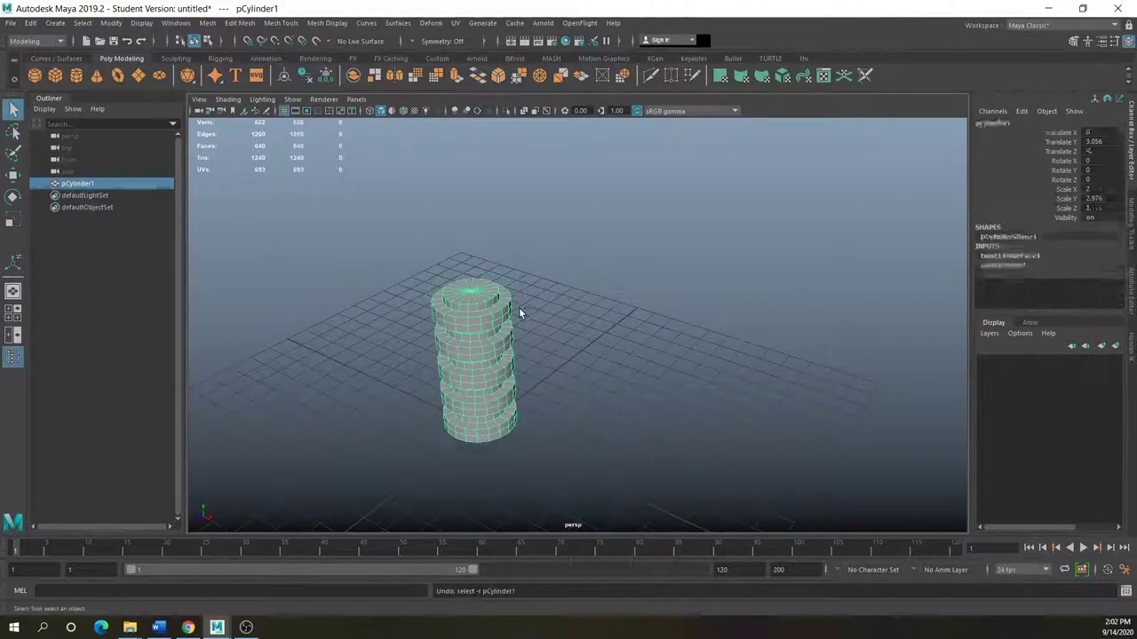
pyautogui.moveTo(484, 333); pyautogui.dragTo(535, 286, button='right')
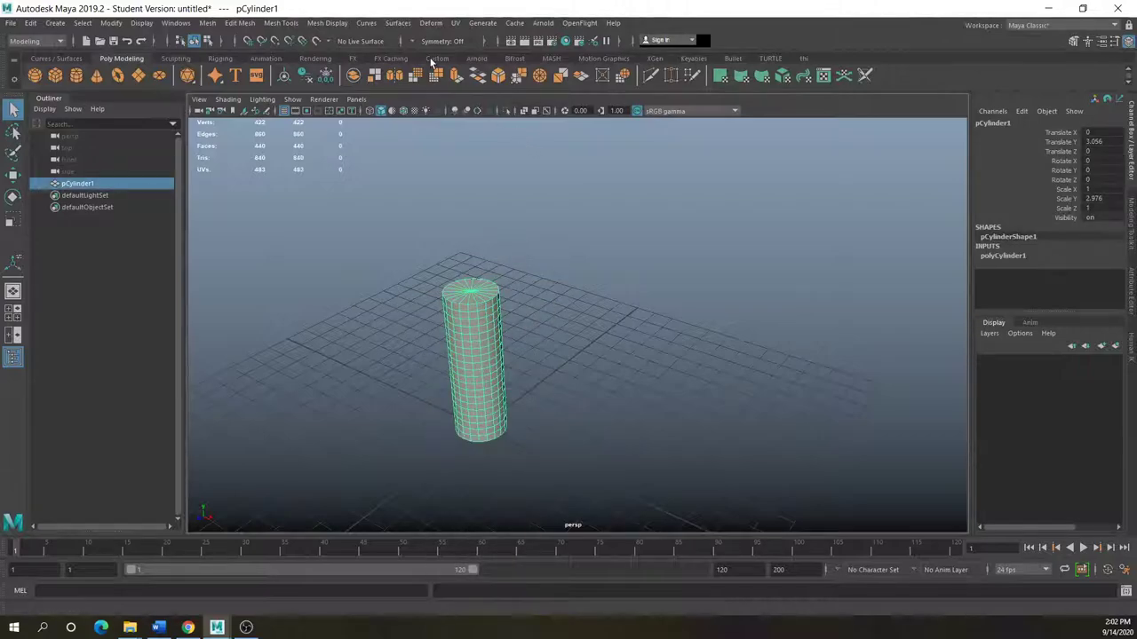
# Apply a nonlinear Twist deformer to the plain cylinder and set its Start Angle to about 595.9
pyautogui.click(431, 23)
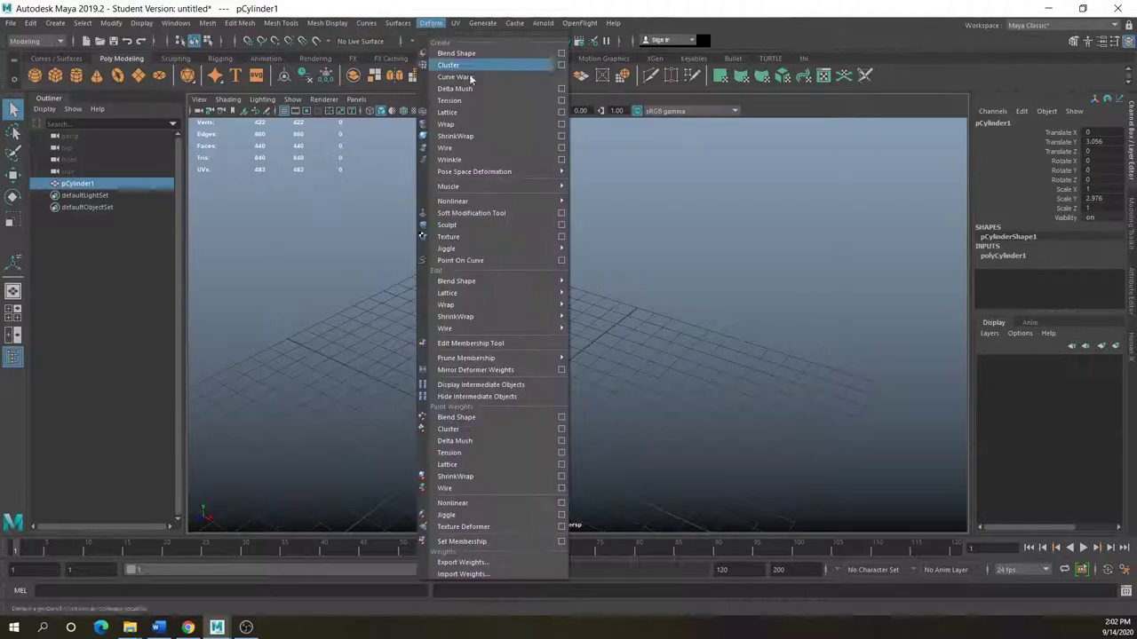
pyautogui.moveTo(501, 201)
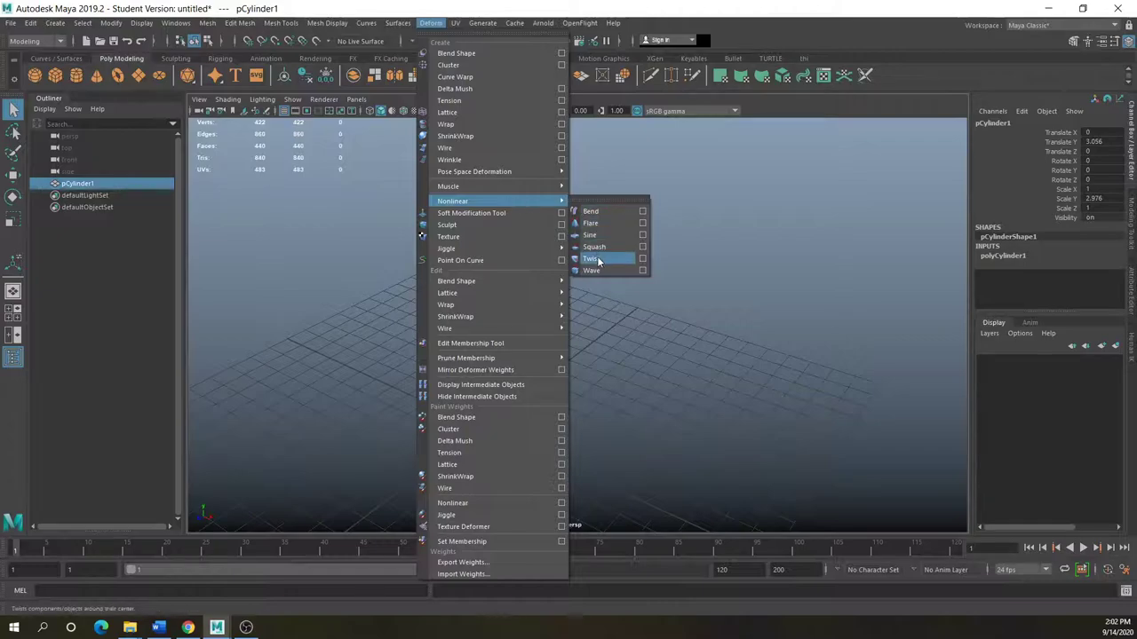
pyautogui.click(597, 256)
pyautogui.click(990, 256)
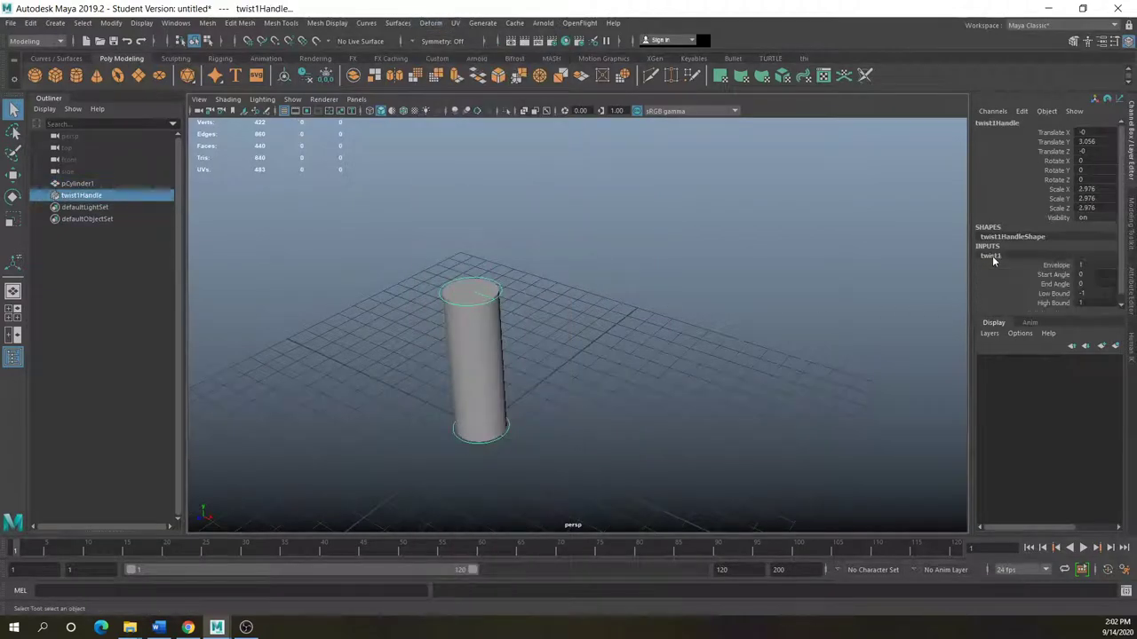
pyautogui.click(1062, 276)
pyautogui.moveTo(979, 305); pyautogui.dragTo(1110, 304, button='middle')
# Select the twisted cylinder mesh and adjust the Twist deformer's End Angle
pyautogui.keyDown('alt'); pyautogui.moveTo(560, 392); pyautogui.dragTo(464, 330); pyautogui.keyUp('alt')
pyautogui.click(460, 325)
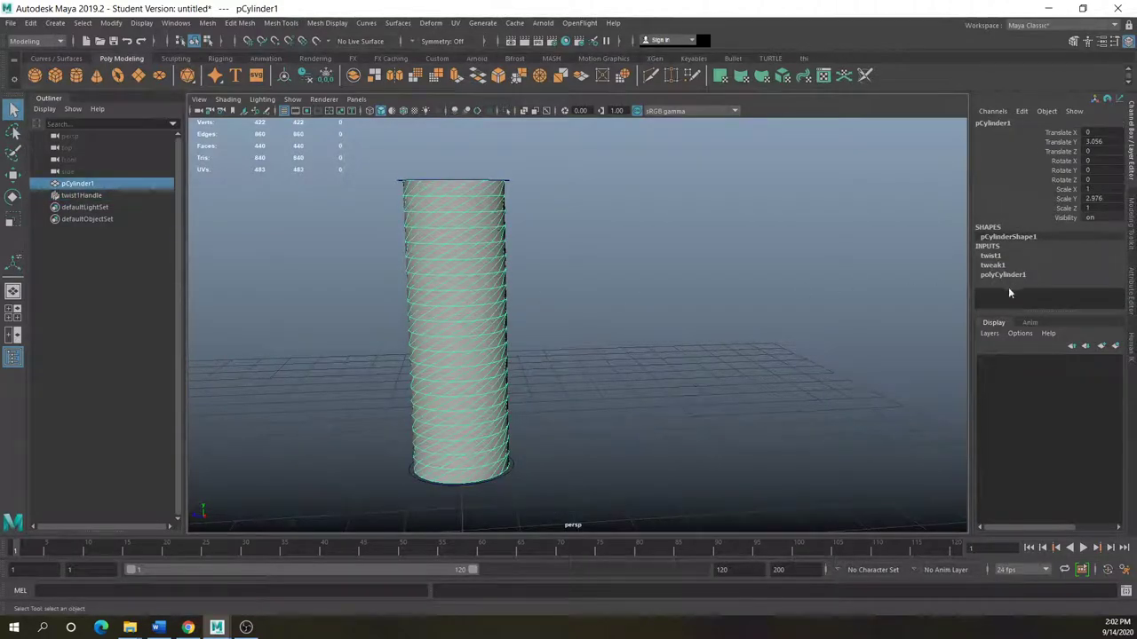
pyautogui.click(990, 256)
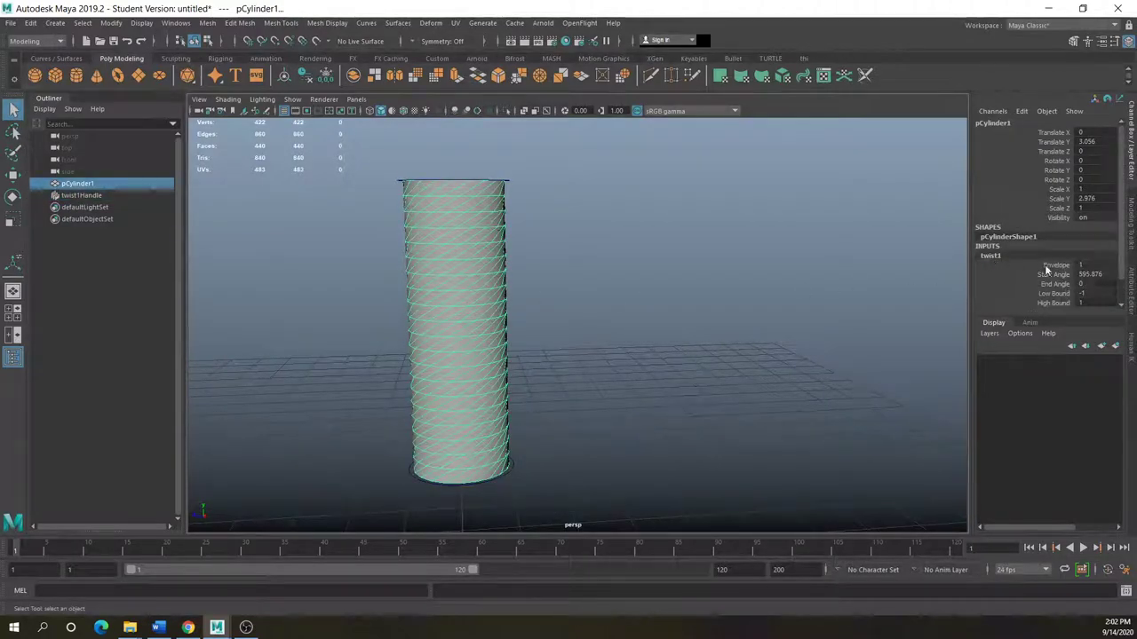
pyautogui.click(1055, 284)
pyautogui.moveTo(812, 324); pyautogui.dragTo(834, 344, button='middle')
# Switch the twisted cylinder to edge mode and select a horizontal edge loop near its upper end
pyautogui.moveTo(471, 221); pyautogui.dragTo(491, 209, button='right')
pyautogui.click(493, 212)
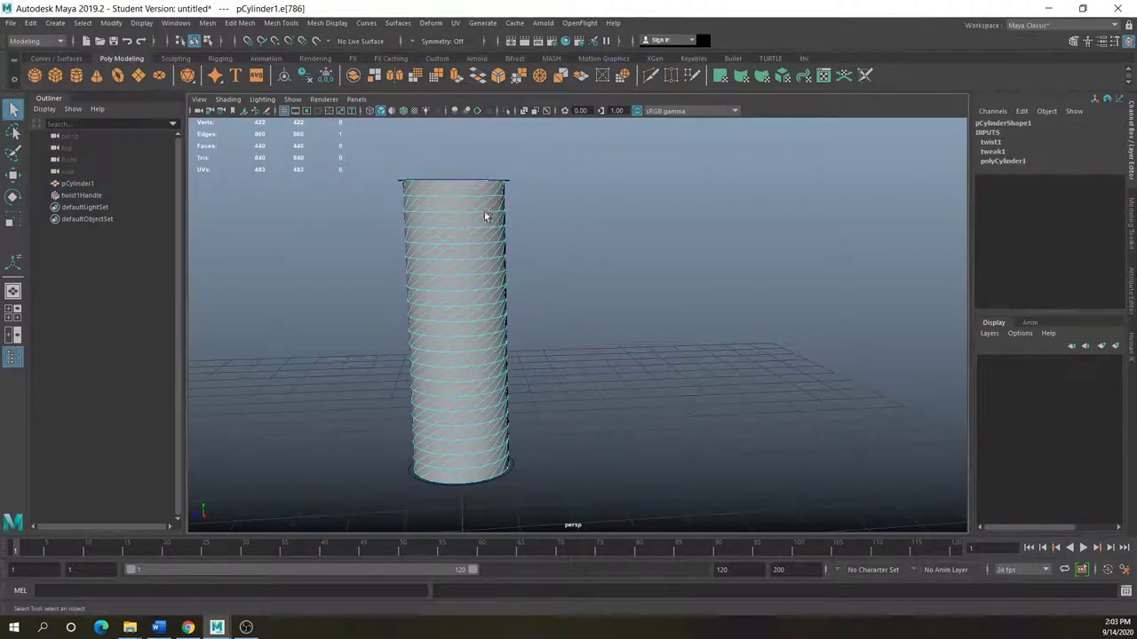
pyautogui.keyDown('alt'); pyautogui.moveTo(451, 315); pyautogui.dragTo(401, 311); pyautogui.keyUp('alt')
pyautogui.keyDown('shift'); pyautogui.doubleClick(404, 223); pyautogui.keyUp('shift')
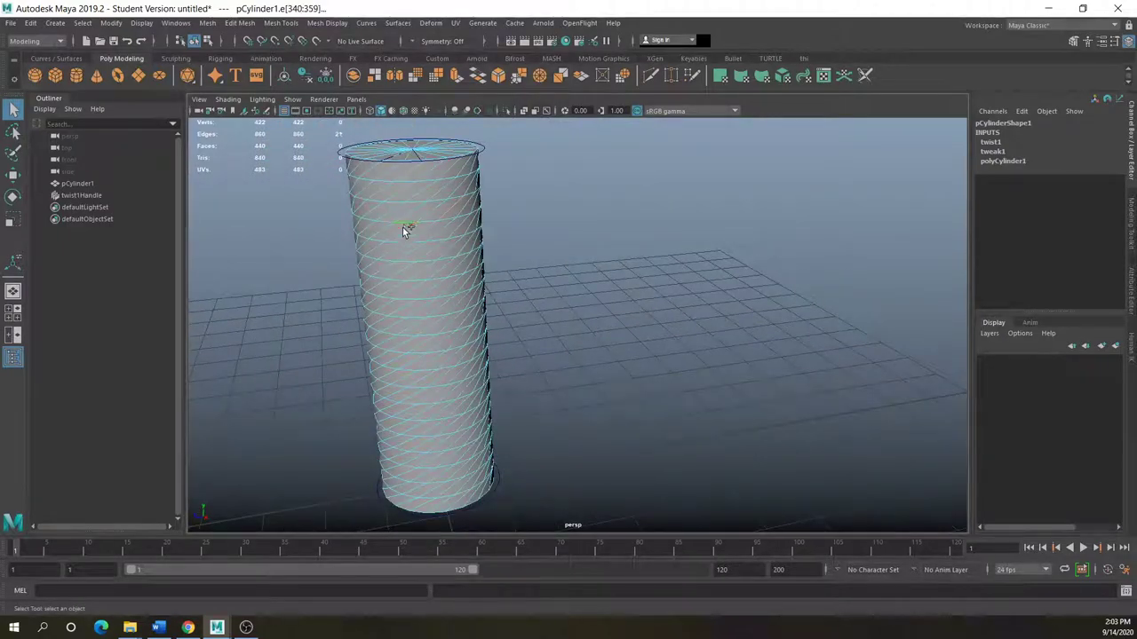
# Switch to face mode and select two bands of faces, each three rows high, on the twisted cylinder in the front view
pyautogui.moveTo(377, 269); pyautogui.dragTo(379, 302, button='right')
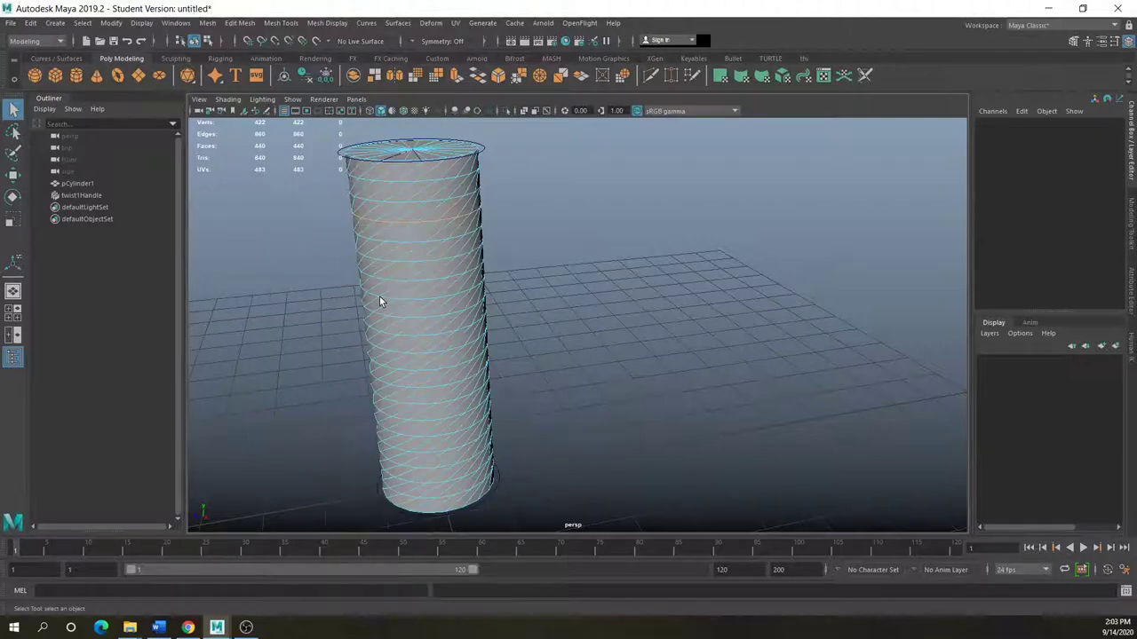
pyautogui.press('space')
pyautogui.press('space')
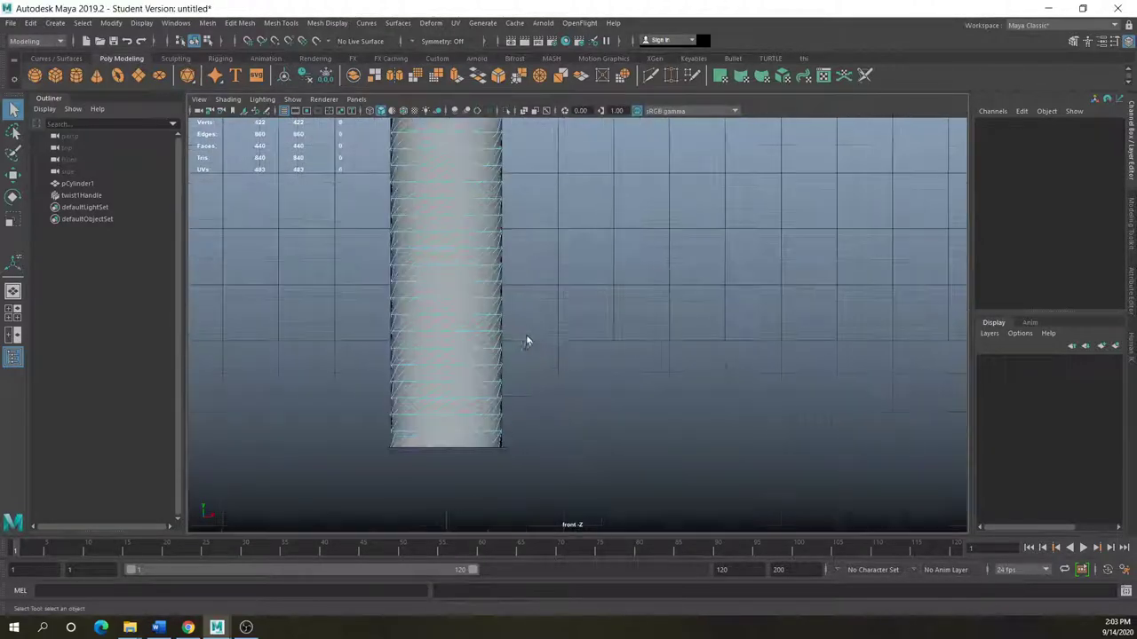
pyautogui.scroll(-3, 515, 213)
pyautogui.moveTo(546, 234); pyautogui.dragTo(463, 253)
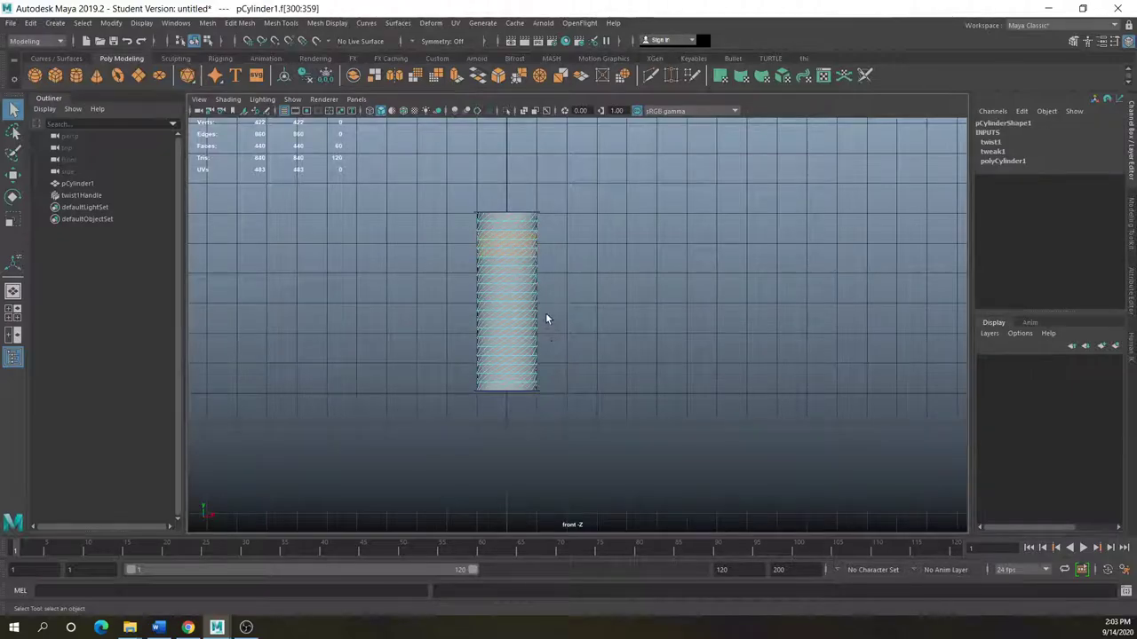
pyautogui.moveTo(468, 344); pyautogui.dragTo(442, 334)
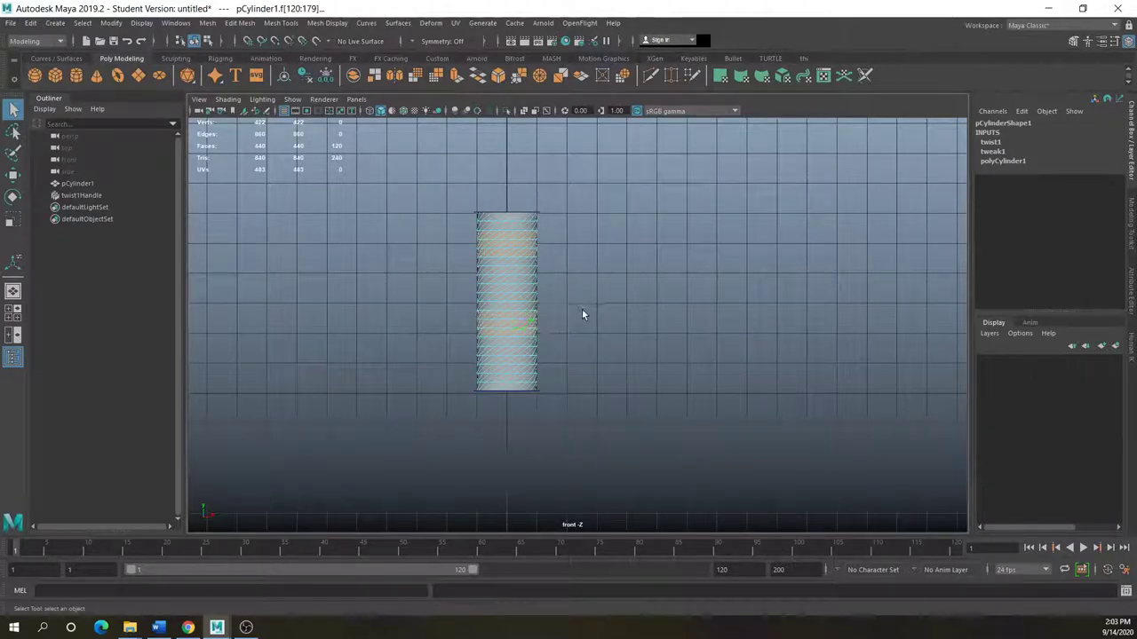
# Extrude the two selected face bands of the twisted cylinder outward with a thickness of 0.8
pyautogui.press('space')
pyautogui.press('space')
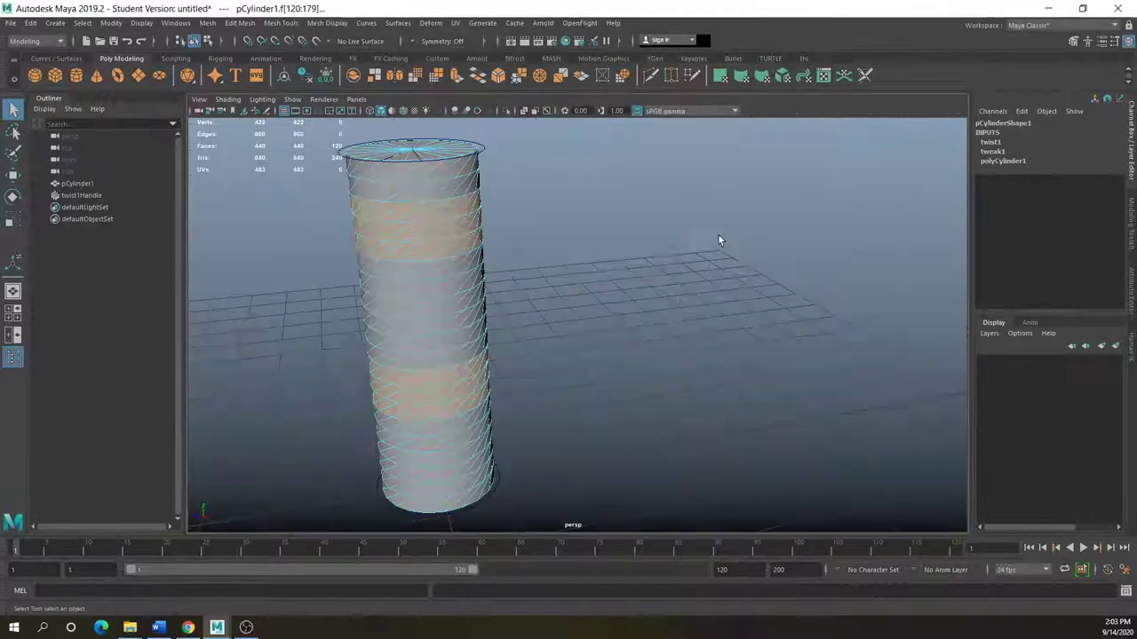
pyautogui.click(1073, 42)
pyautogui.click(1007, 396)
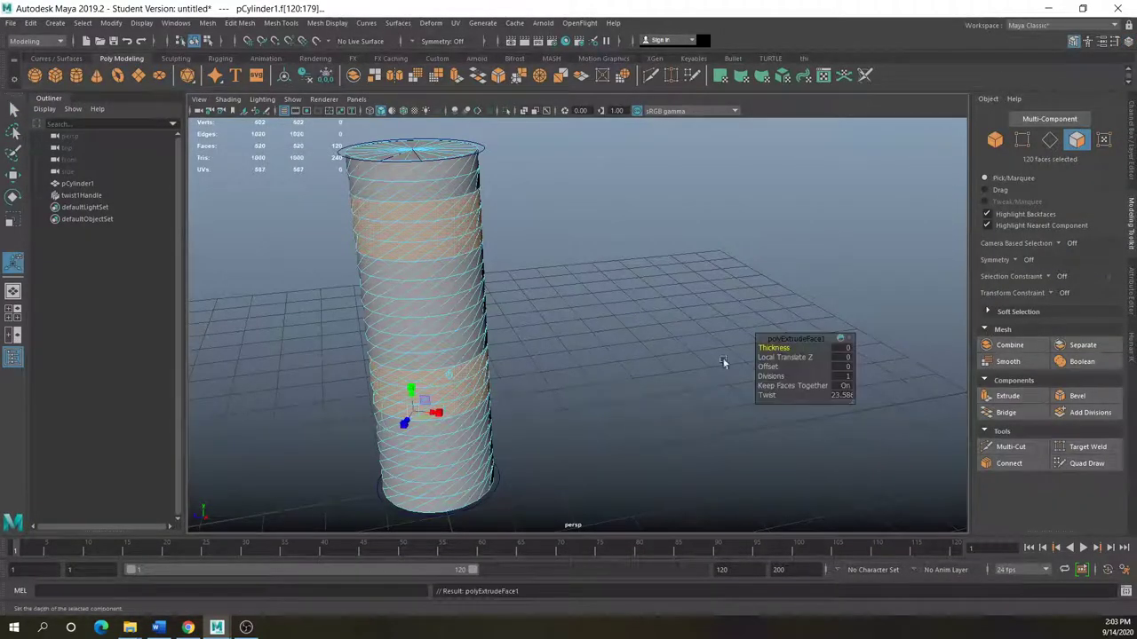
pyautogui.keyDown('alt'); pyautogui.moveTo(543, 374); pyautogui.dragTo(735, 361, button='right'); pyautogui.keyUp('alt')
pyautogui.moveTo(773, 348); pyautogui.dragTo(778, 351)
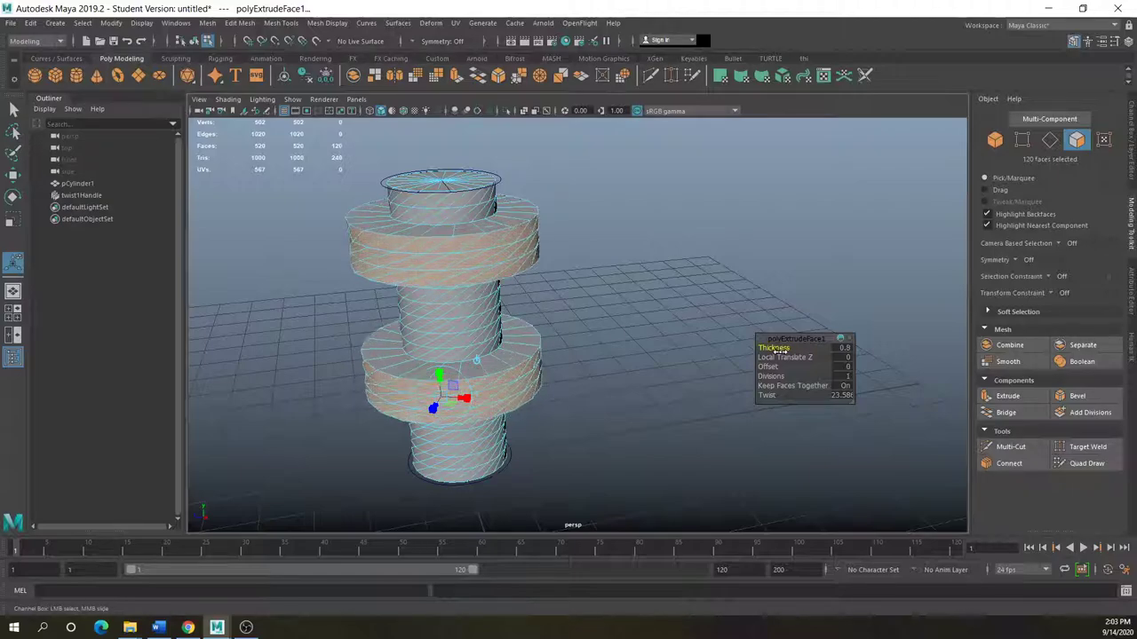
# Delete five faces from the lower extruded ring, and delete the whole twisted cylinder in object mode
pyautogui.moveTo(522, 366); pyautogui.dragTo(438, 365)
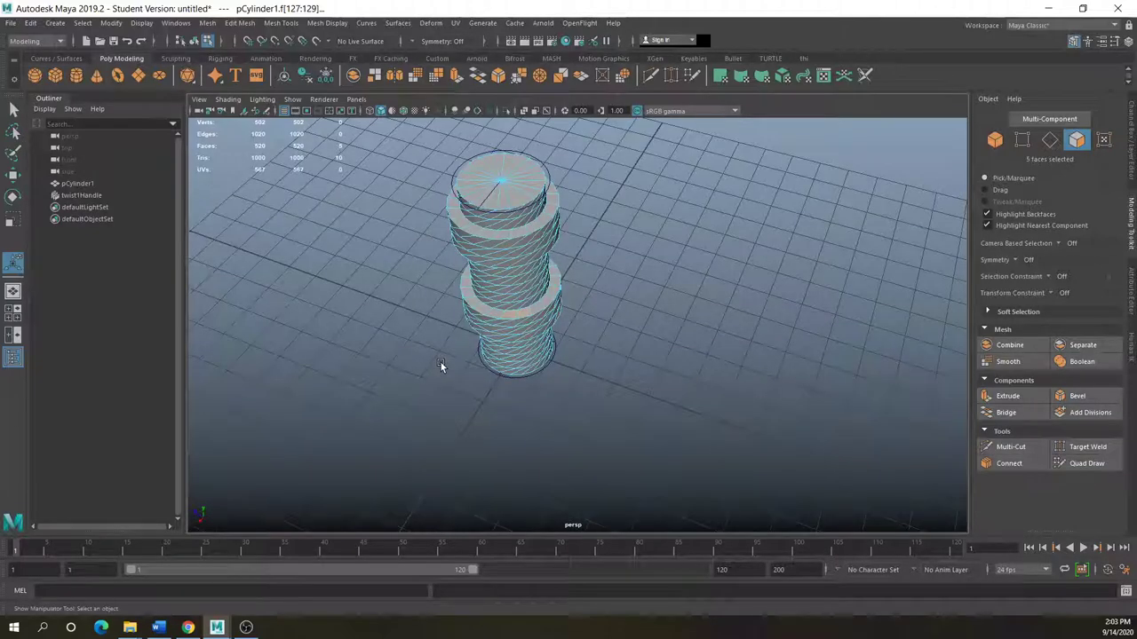
pyautogui.press('Delete')
pyautogui.moveTo(521, 279); pyautogui.dragTo(586, 263, button='right')
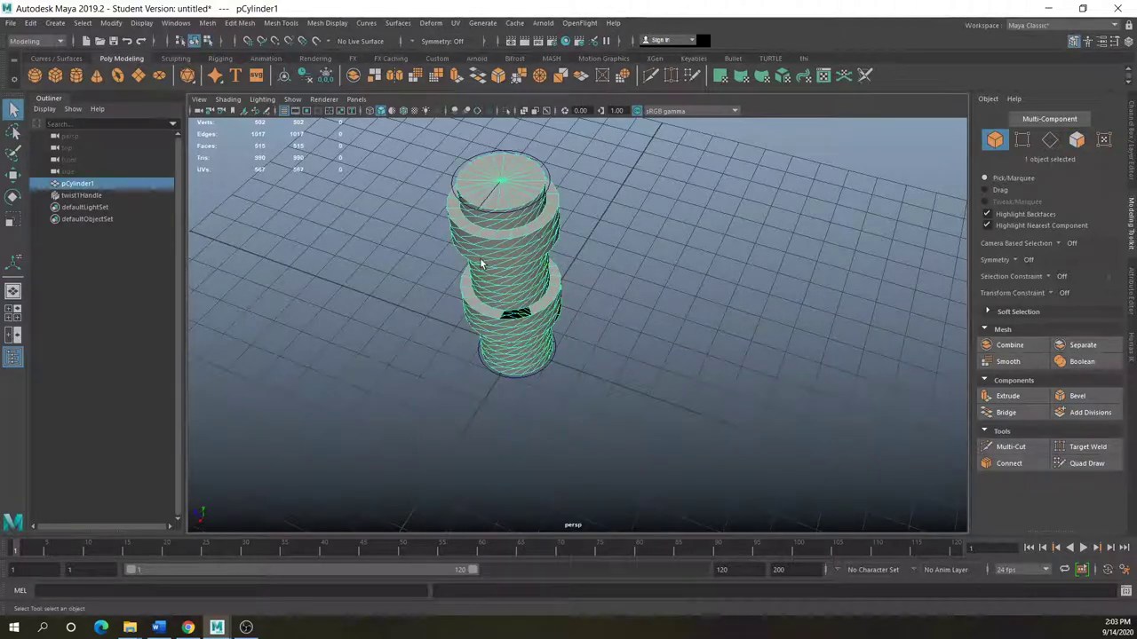
pyautogui.press('Delete')
pyautogui.keyDown('alt'); pyautogui.moveTo(480, 257); pyautogui.dragTo(405, 311); pyautogui.keyUp('alt')
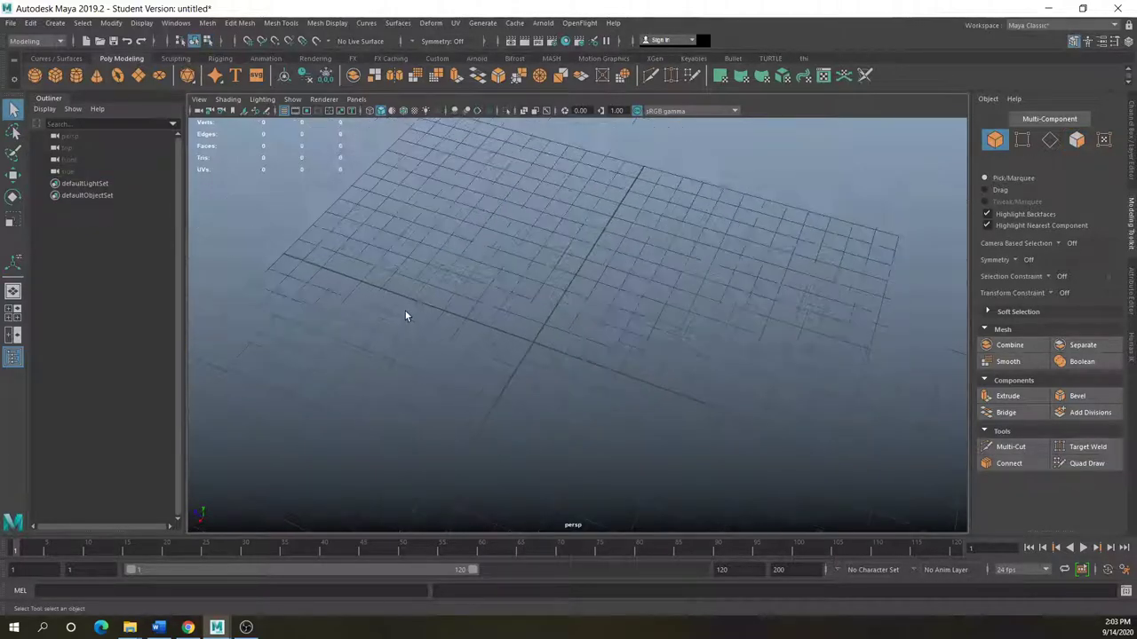
# Create a polygon cube at the origin and stretch it vertically into a tall column with a Y scale of about 6.86
pyautogui.click(55, 76)
pyautogui.click(12, 220)
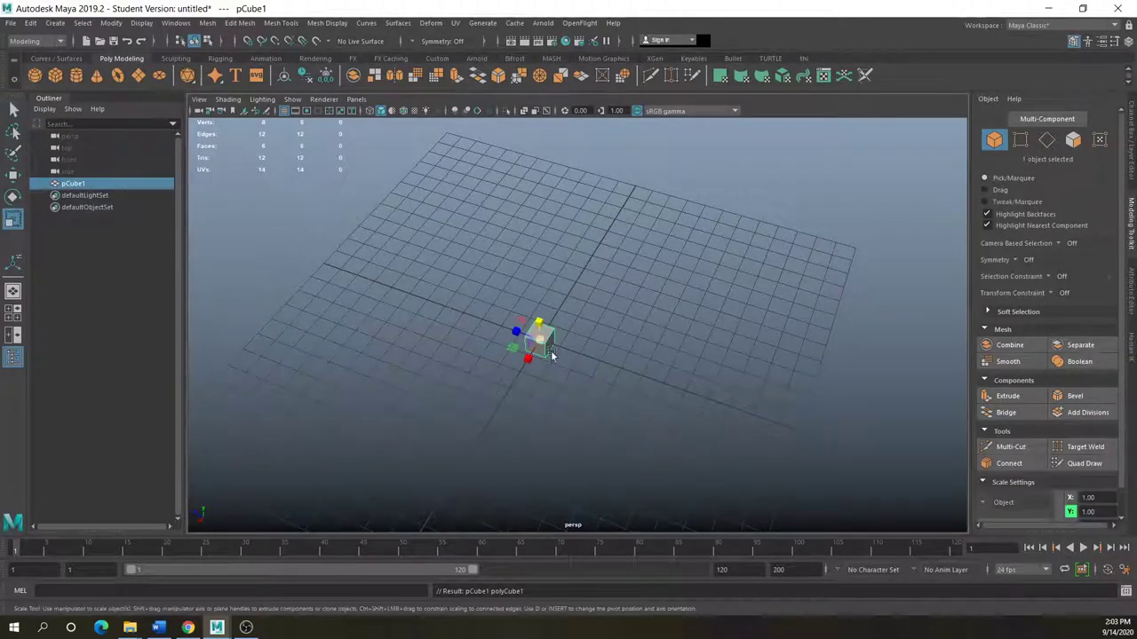
pyautogui.moveTo(538, 322); pyautogui.dragTo(512, 165)
pyautogui.keyDown('alt'); pyautogui.moveTo(523, 380); pyautogui.dragTo(480, 349); pyautogui.keyUp('alt')
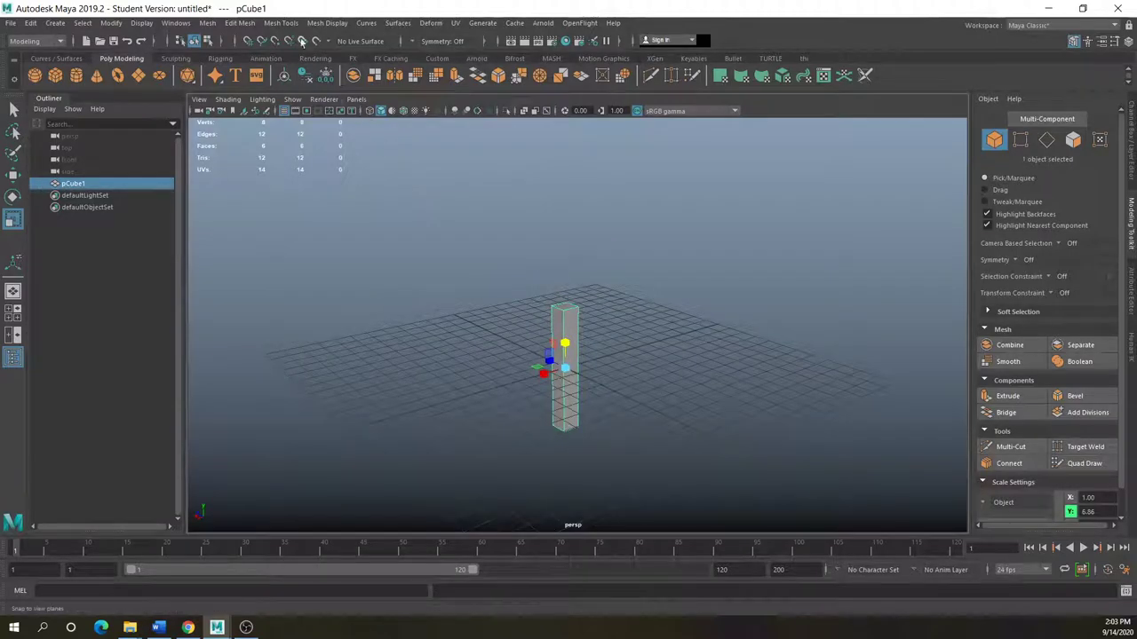
# Apply a nonlinear Twist deformer to the tall column and display the deformer's input attributes
pyautogui.click(455, 23)
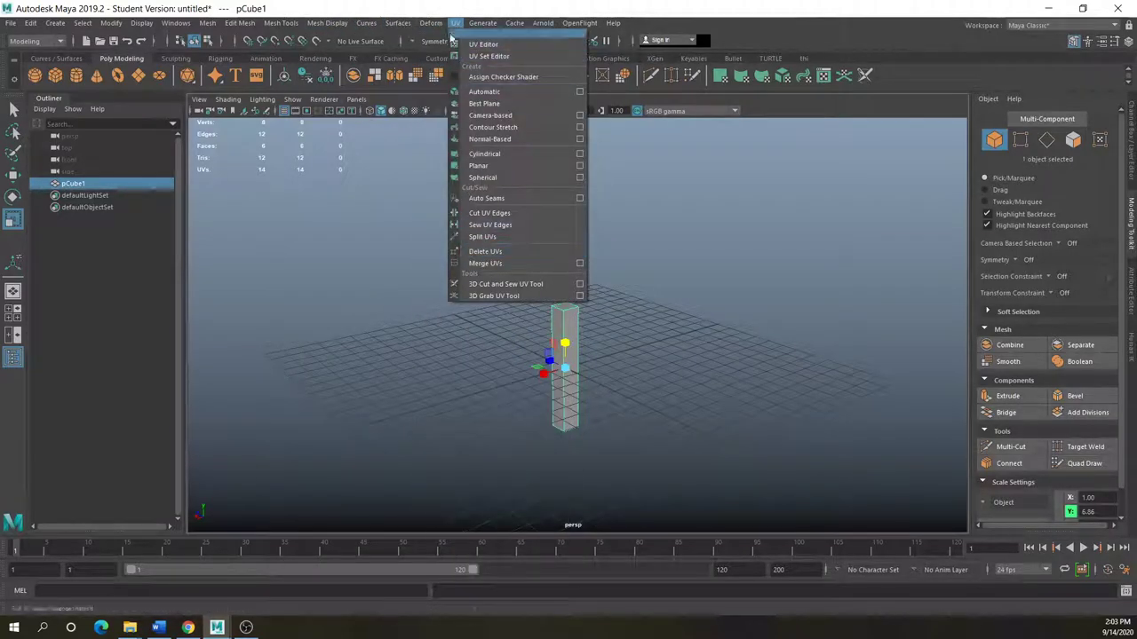
pyautogui.moveTo(431, 23)
pyautogui.moveTo(546, 203)
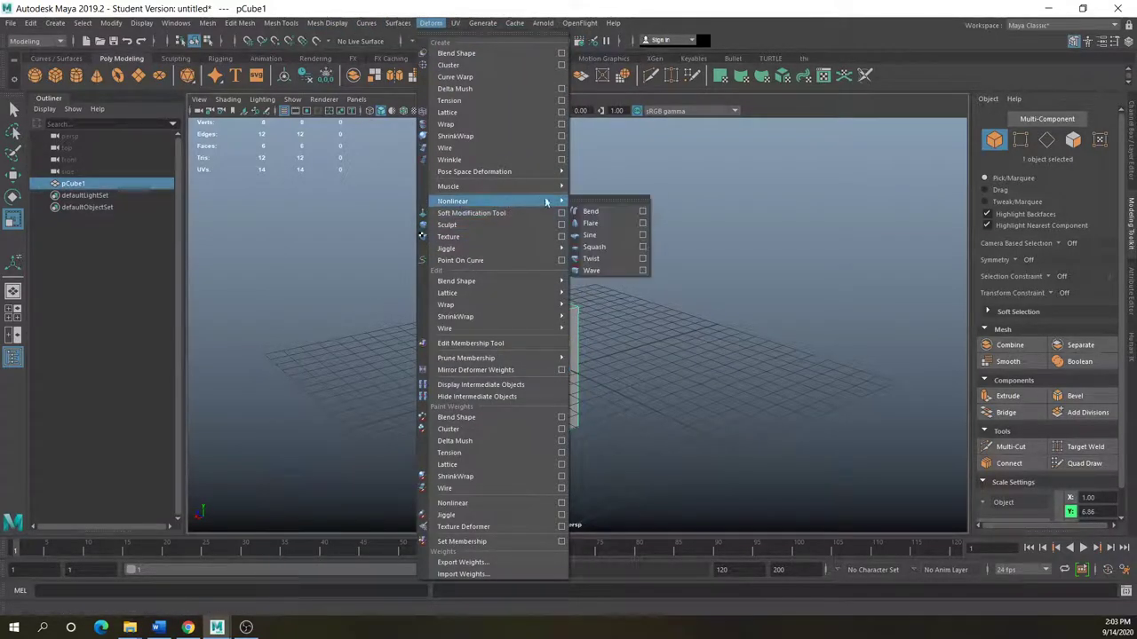
pyautogui.click(609, 258)
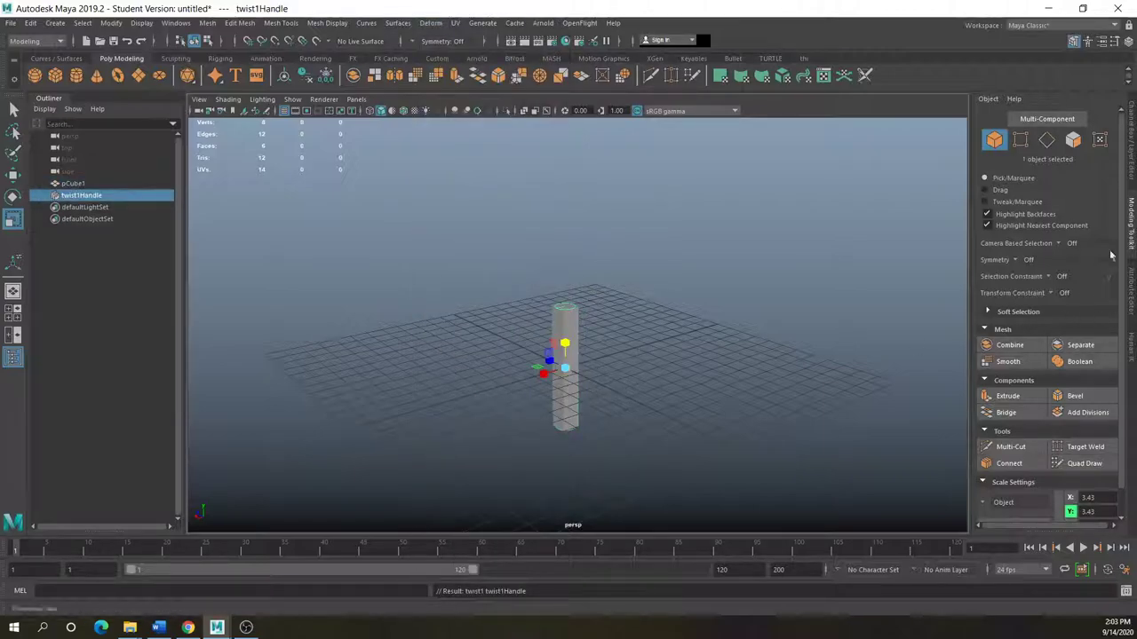
pyautogui.click(1131, 164)
pyautogui.click(993, 257)
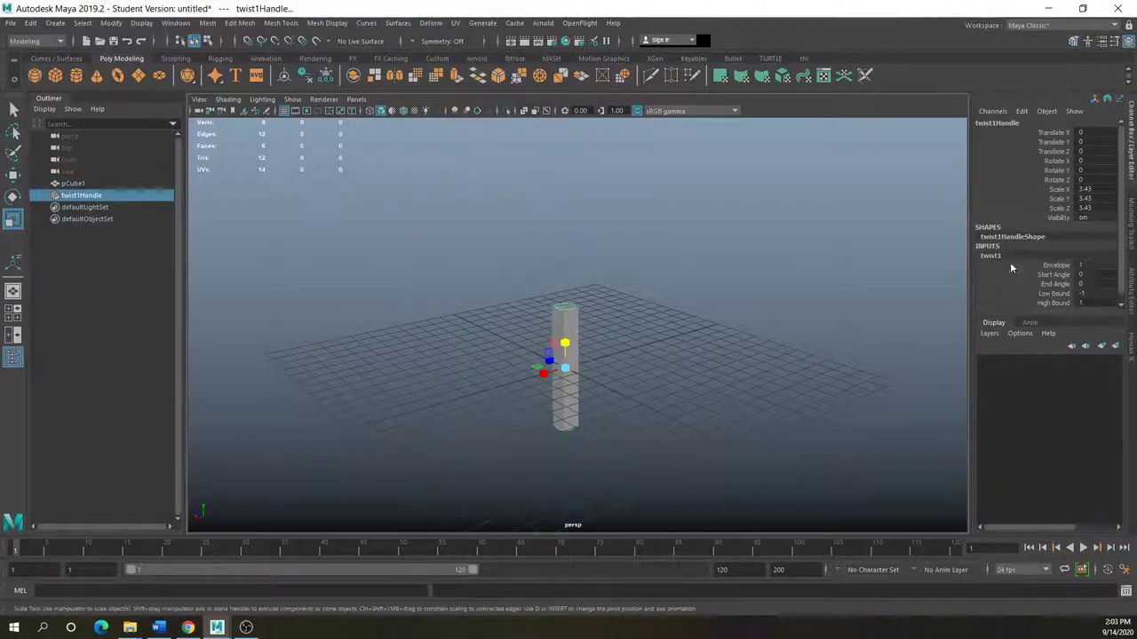
# Twist the column by raising the deformer's Start Angle to about 65.3
pyautogui.click(1052, 275)
pyautogui.moveTo(817, 331); pyautogui.dragTo(865, 352, button='middle')
pyautogui.keyDown('alt'); pyautogui.moveTo(865, 353); pyautogui.dragTo(664, 328); pyautogui.keyUp('alt')
pyautogui.moveTo(928, 274); pyautogui.dragTo(891, 295, button='middle')
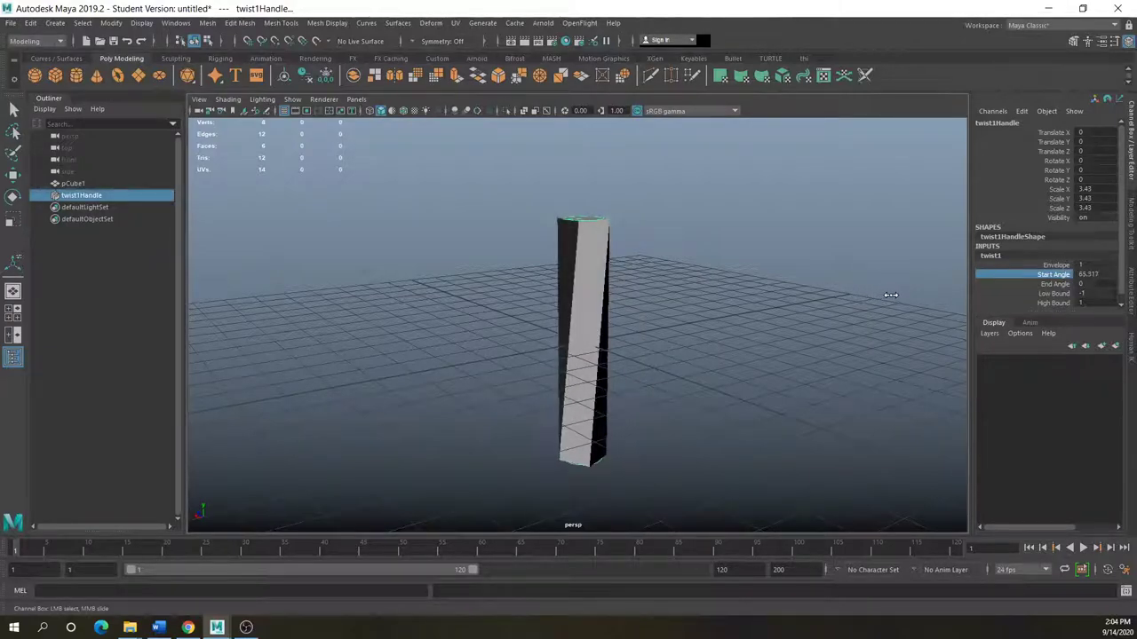
# Select the twisted column on its own, without the twist handle, and move it up to about 3.609 in Y
pyautogui.press('r')
pyautogui.click(737, 350)
pyautogui.rightClick(588, 301)
pyautogui.click(641, 285)
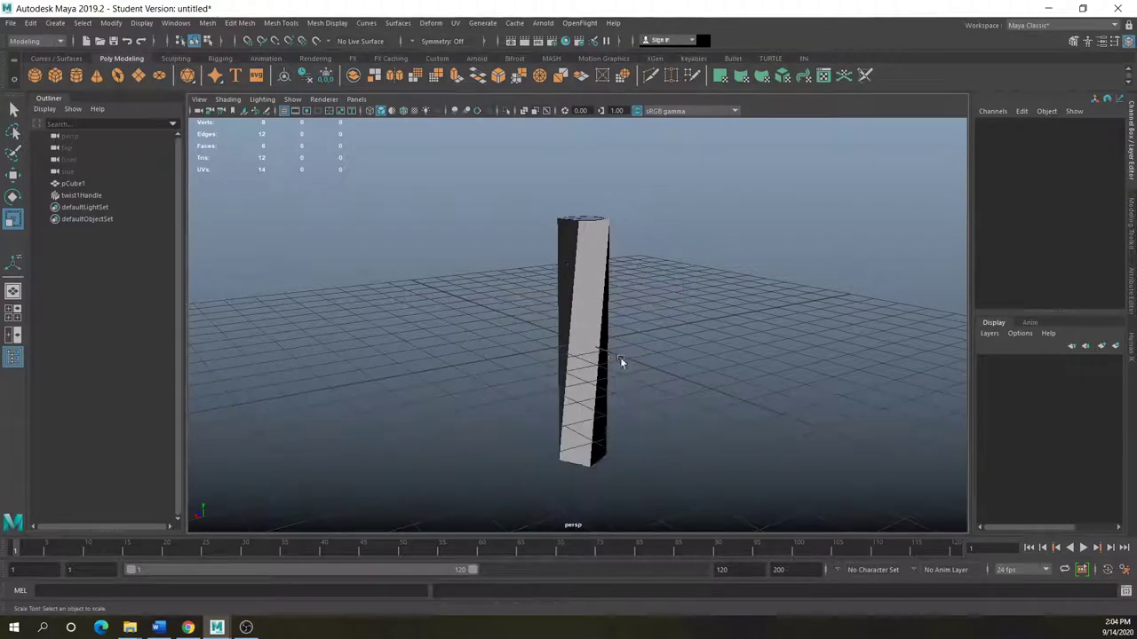
pyautogui.keyDown('alt'); pyautogui.moveTo(631, 399); pyautogui.dragTo(205, 211); pyautogui.keyUp('alt')
pyautogui.click(12, 175)
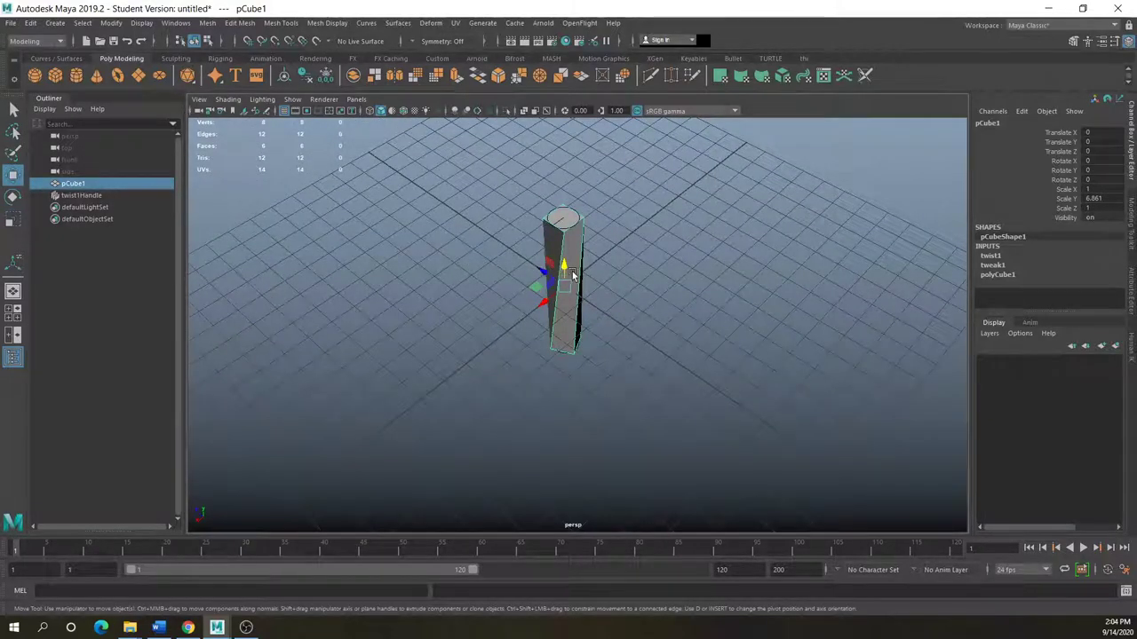
pyautogui.moveTo(561, 267); pyautogui.dragTo(556, 203)
pyautogui.keyDown('alt'); pyautogui.moveTo(568, 269); pyautogui.dragTo(392, 307); pyautogui.keyUp('alt')
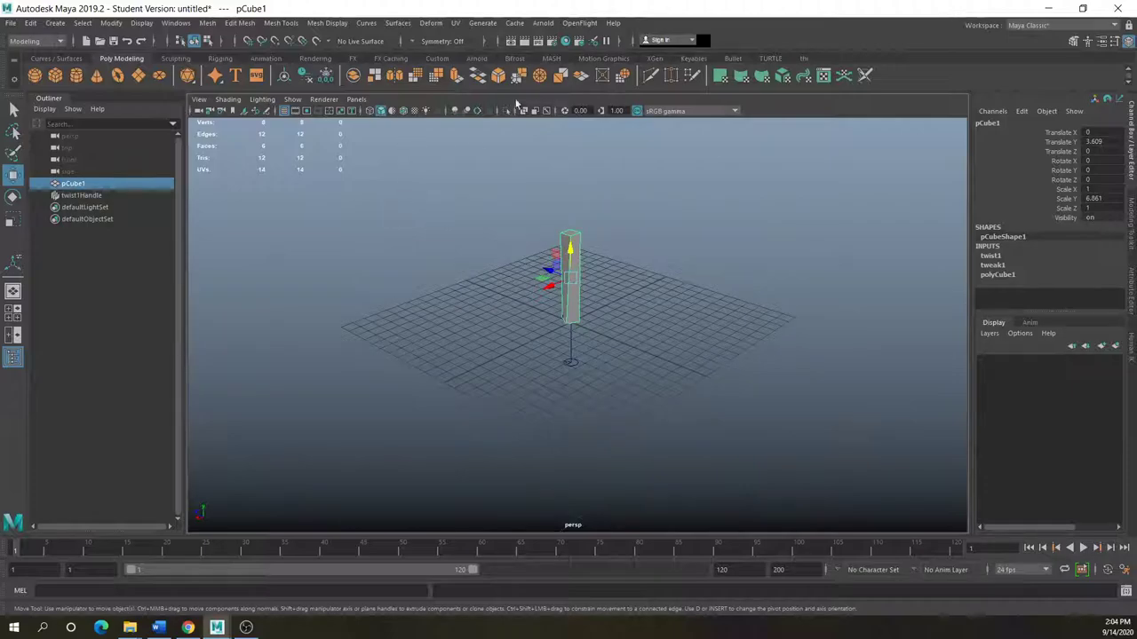
# Apply another nonlinear deformer to the raised column
pyautogui.click(430, 22)
pyautogui.moveTo(568, 203)
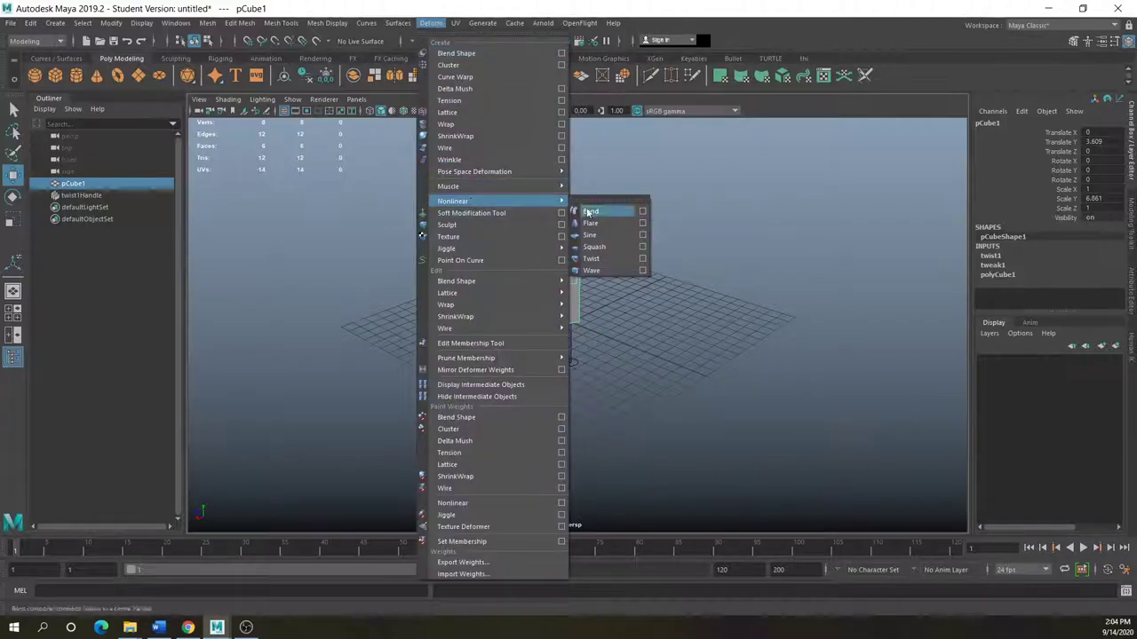